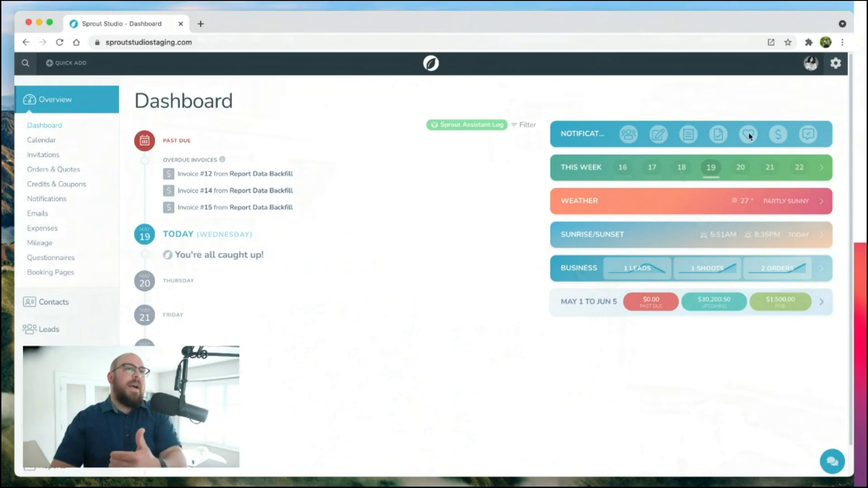
# Step: Open the Demo Contact Form in the editor via Settings > Communication > Contact Forms
pyautogui.click(835, 67)
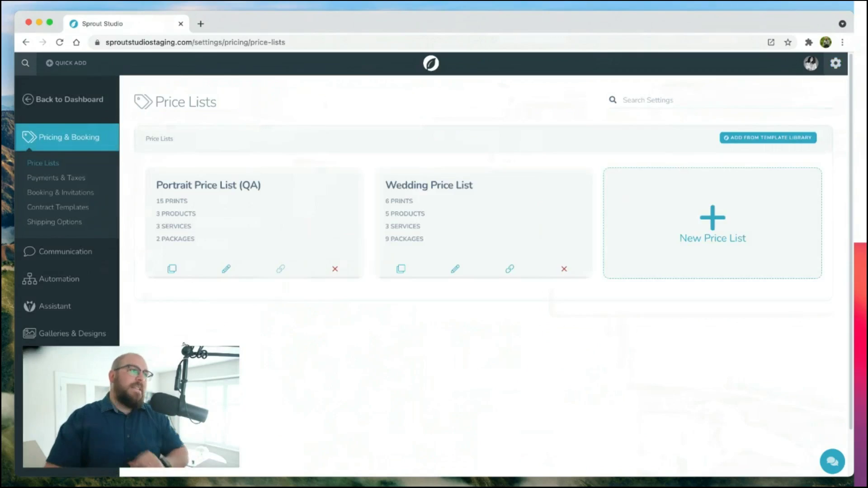
pyautogui.click(78, 256)
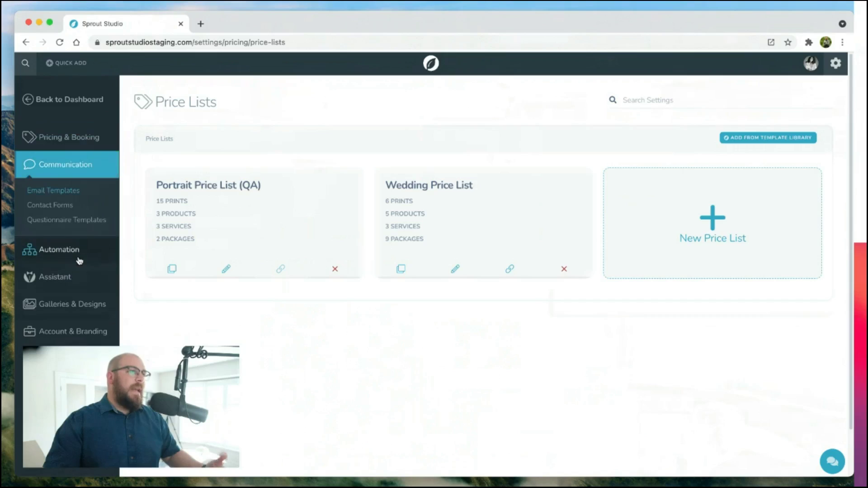
pyautogui.click(49, 206)
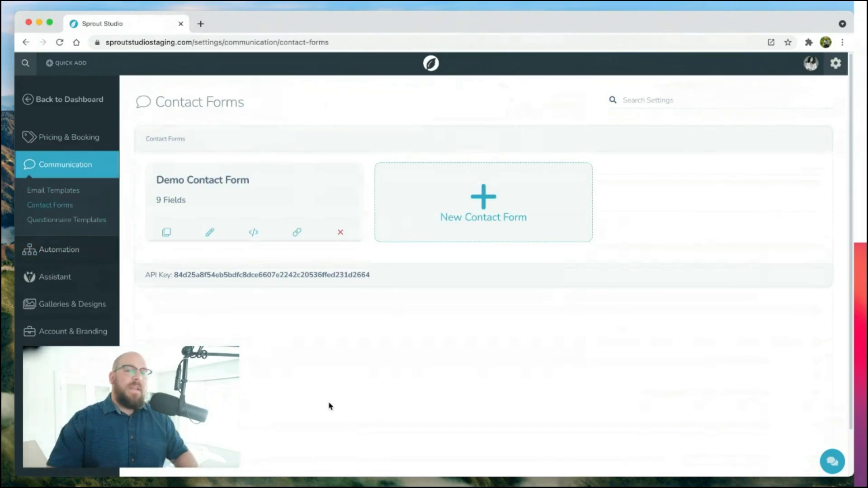
pyautogui.click(225, 239)
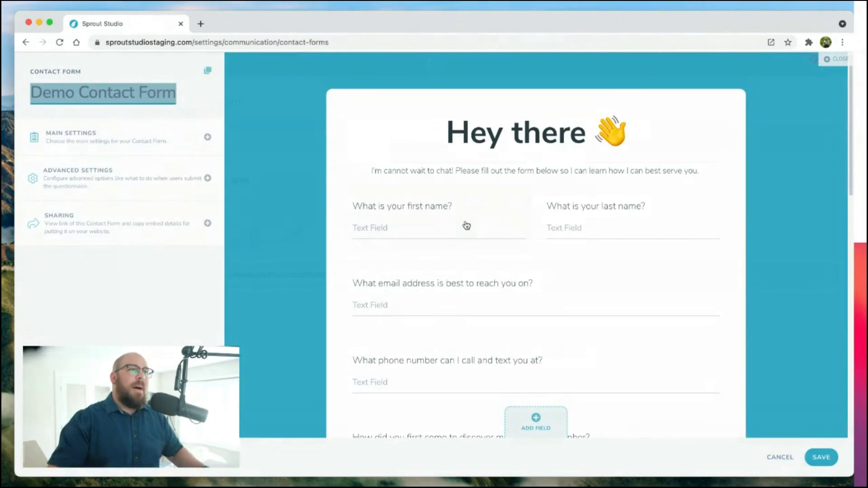
pyautogui.moveTo(454, 296)
pyautogui.mouseDown()
pyautogui.moveTo(453, 376)
pyautogui.moveTo(498, 387)
pyautogui.moveTo(465, 286)
pyautogui.mouseUp()
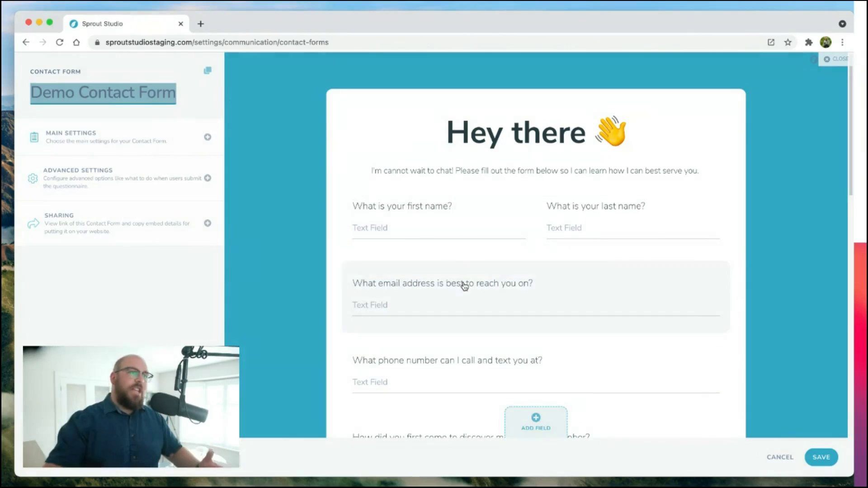
pyautogui.click(520, 417)
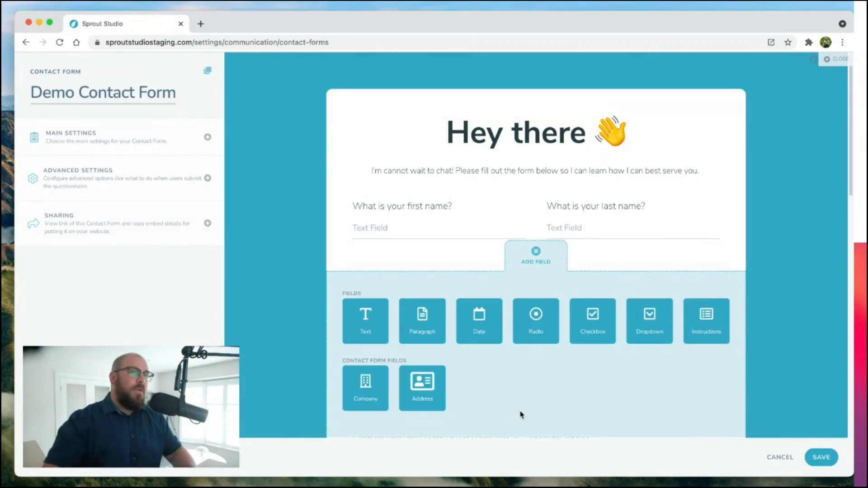
pyautogui.click(524, 265)
pyautogui.scroll(-3, 439, 296)
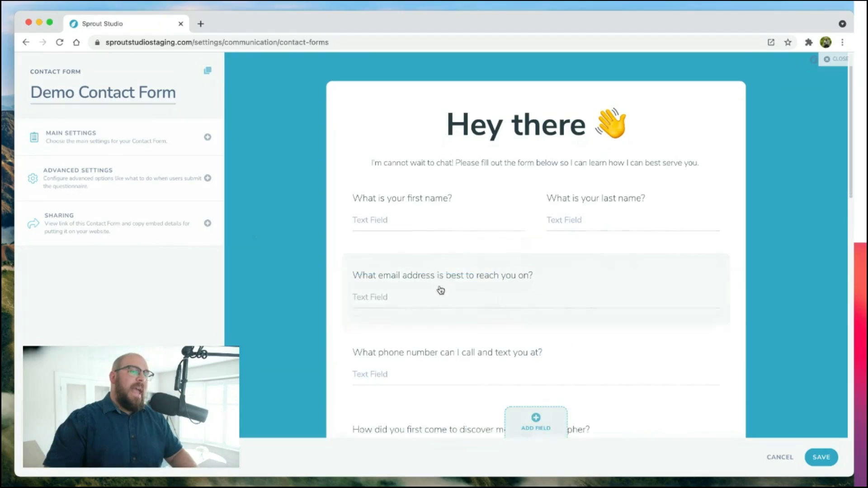
pyautogui.scroll(-2, 441, 290)
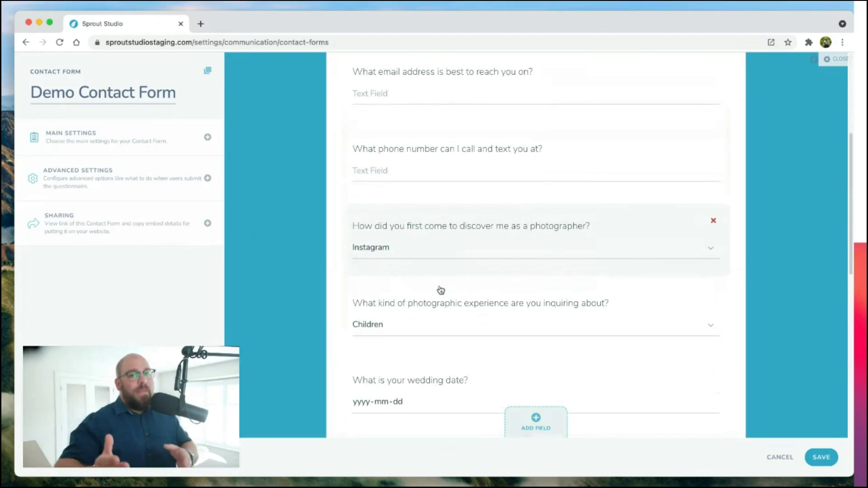
pyautogui.scroll(-2, 440, 319)
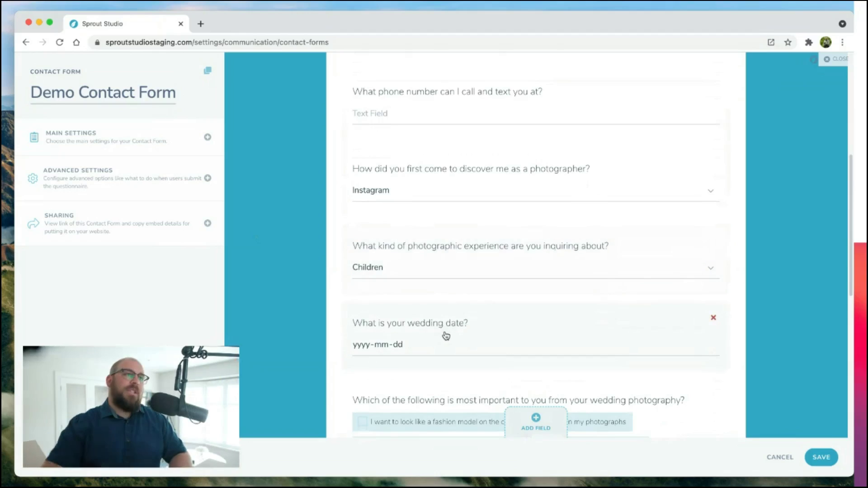
pyautogui.click(445, 335)
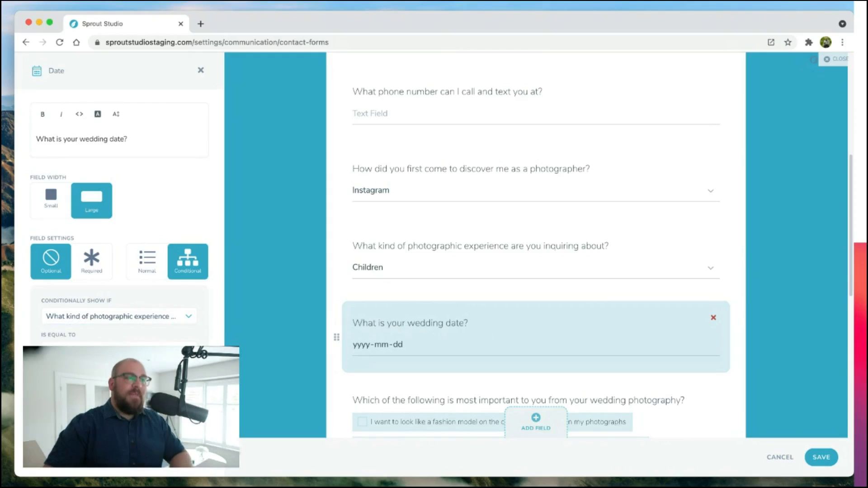
pyautogui.click(276, 352)
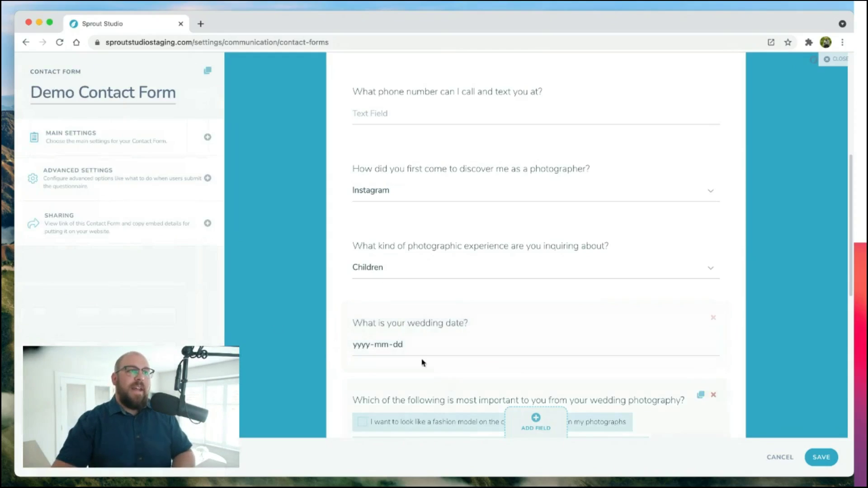
pyautogui.scroll(-3, 559, 346)
pyautogui.scroll(-5, 559, 346)
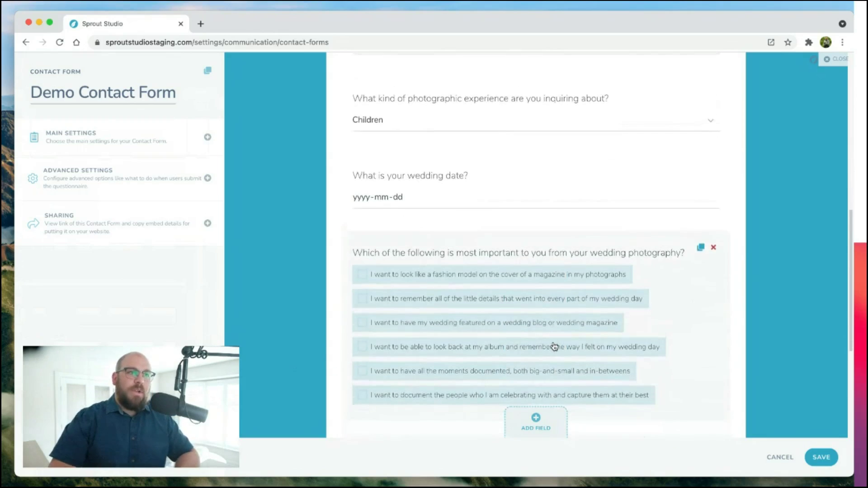
pyautogui.scroll(5, 468, 349)
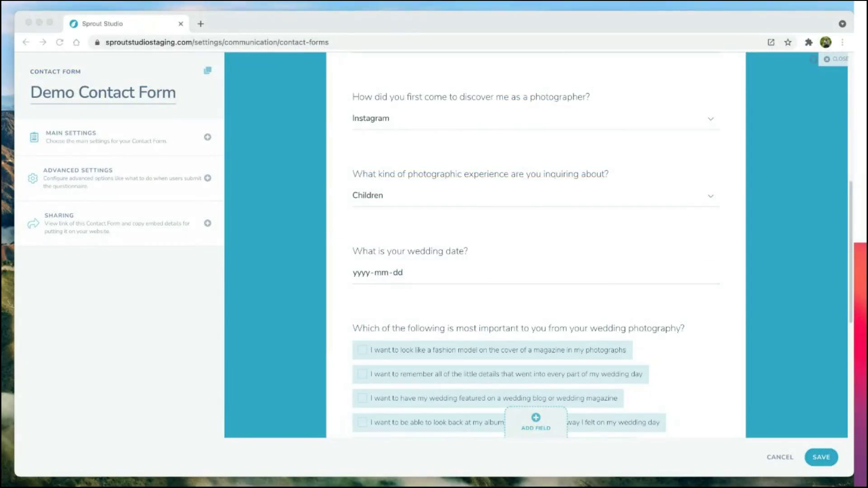
pyautogui.click(293, 294)
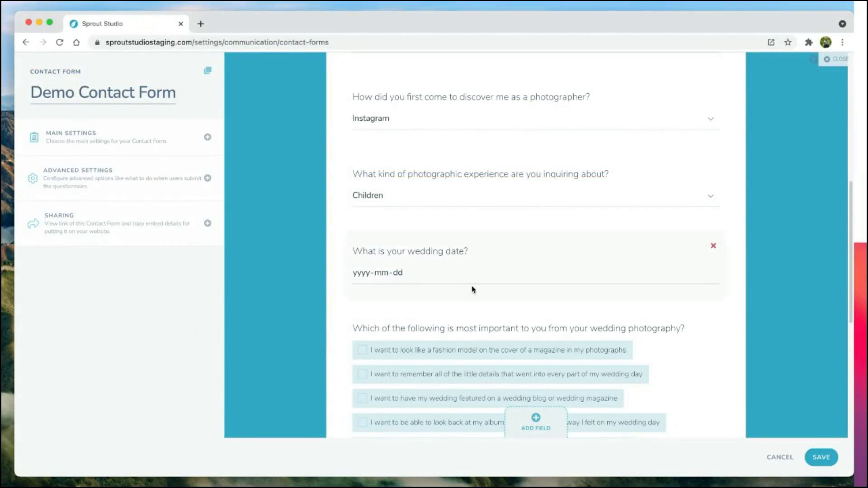
pyautogui.scroll(1, 471, 288)
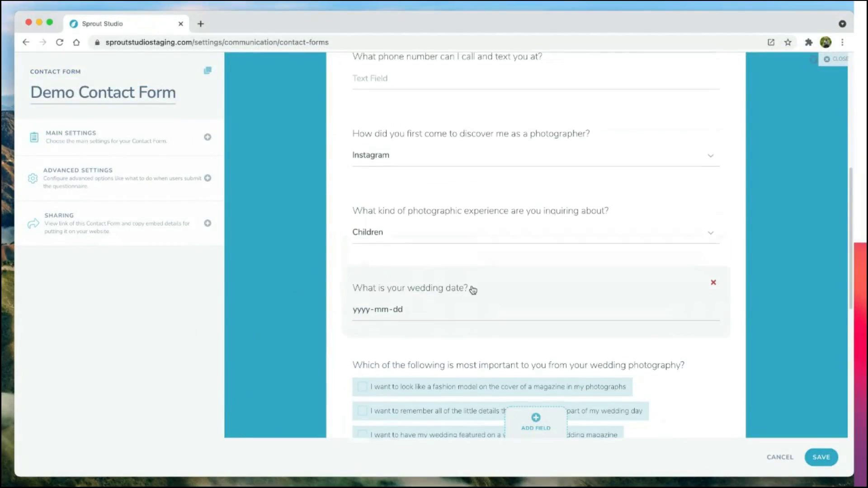
# Step: Reveal the form's sharing link and embed script, select the script, and save the form
pyautogui.click(101, 231)
pyautogui.click(122, 382)
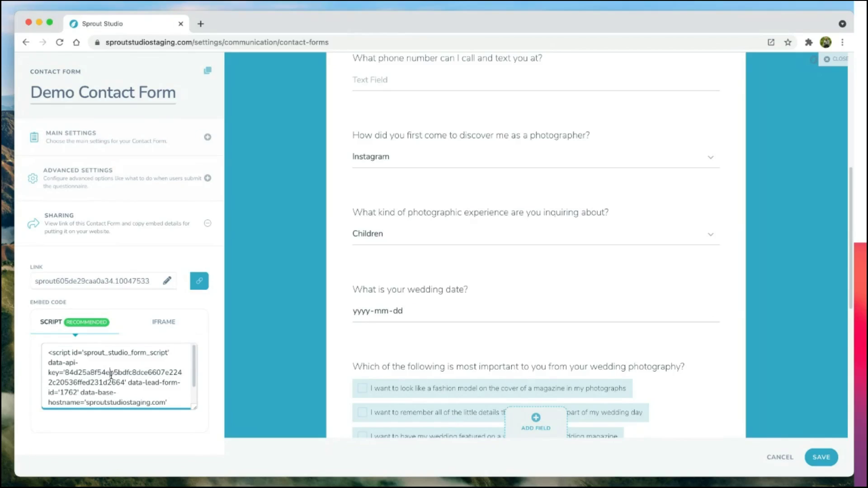
pyautogui.click(111, 375)
pyautogui.click(820, 458)
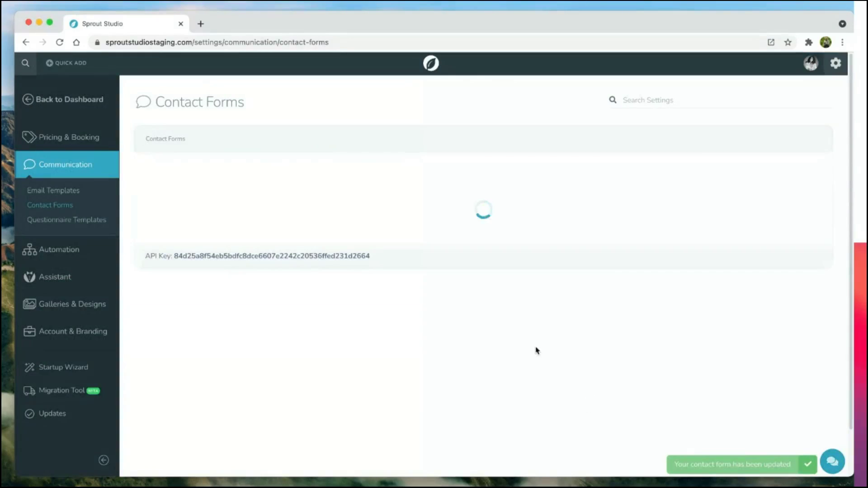
# Step: Open the public contact form and choose Wedding as the photographic experience
pyautogui.click(297, 232)
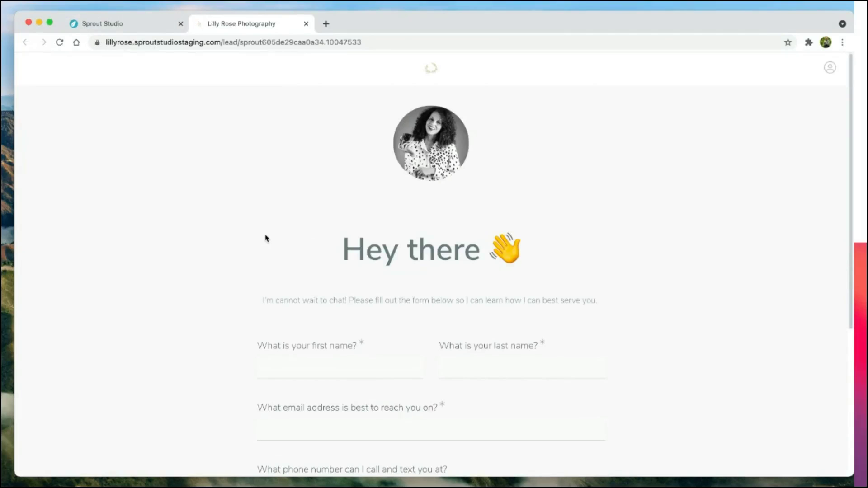
pyautogui.scroll(-5, 266, 239)
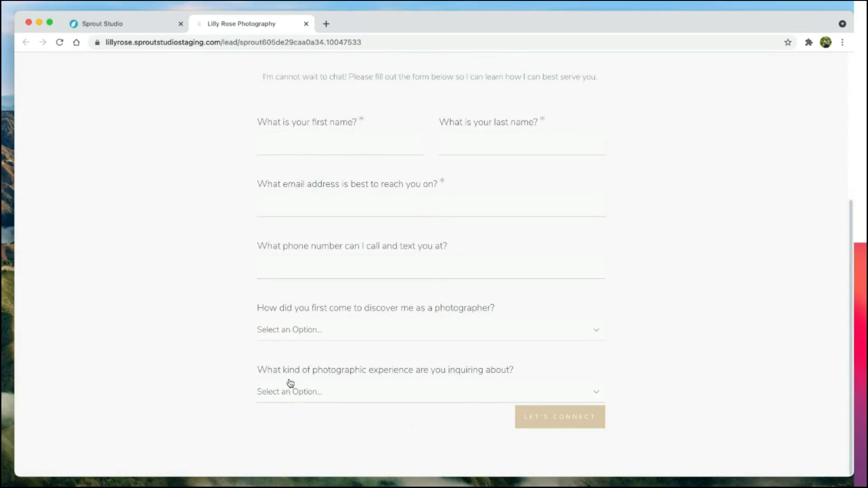
pyautogui.click(323, 395)
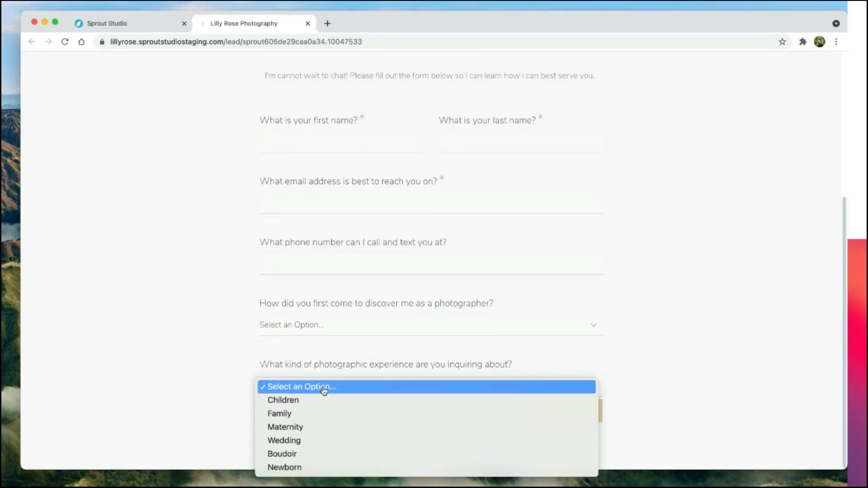
pyautogui.click(208, 319)
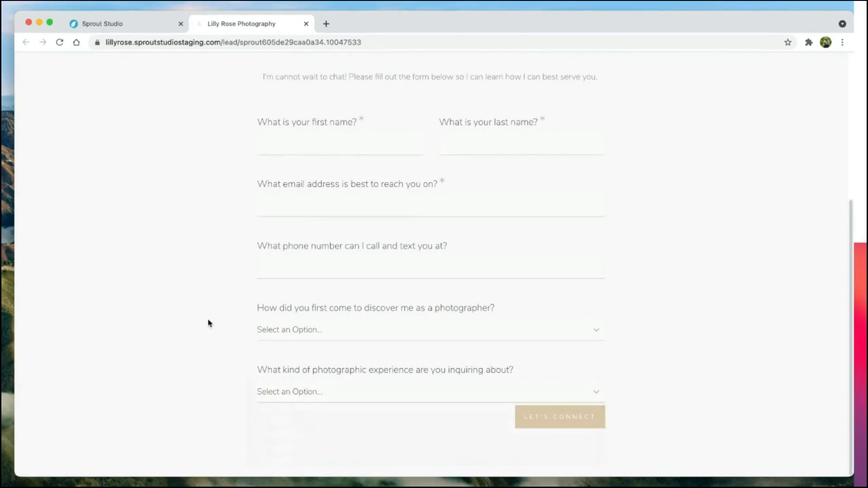
pyautogui.scroll(3, 244, 298)
pyautogui.click(285, 270)
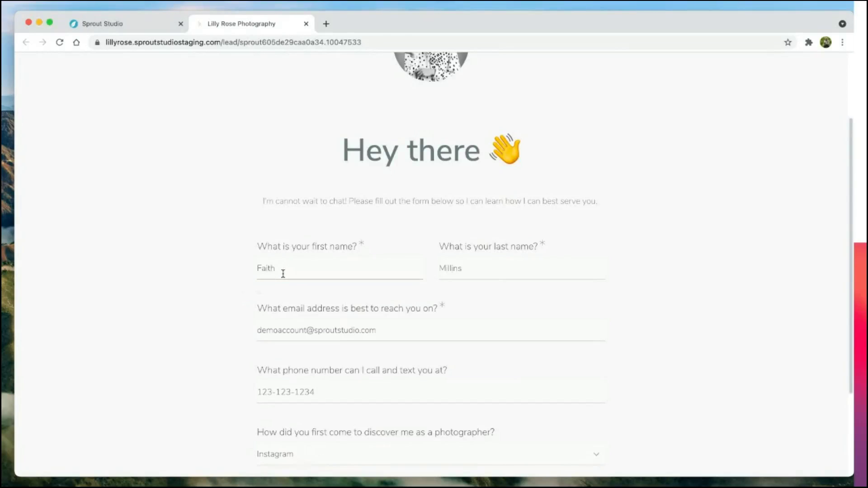
pyautogui.scroll(-4, 283, 274)
pyautogui.click(322, 392)
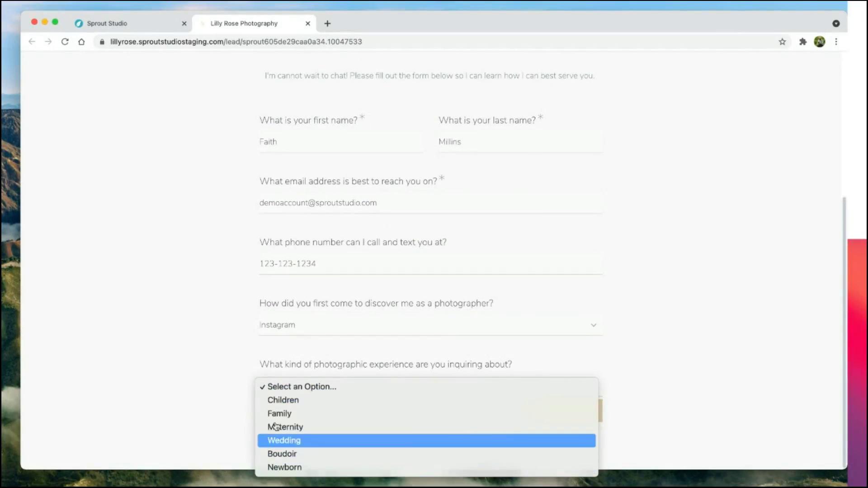
pyautogui.click(277, 441)
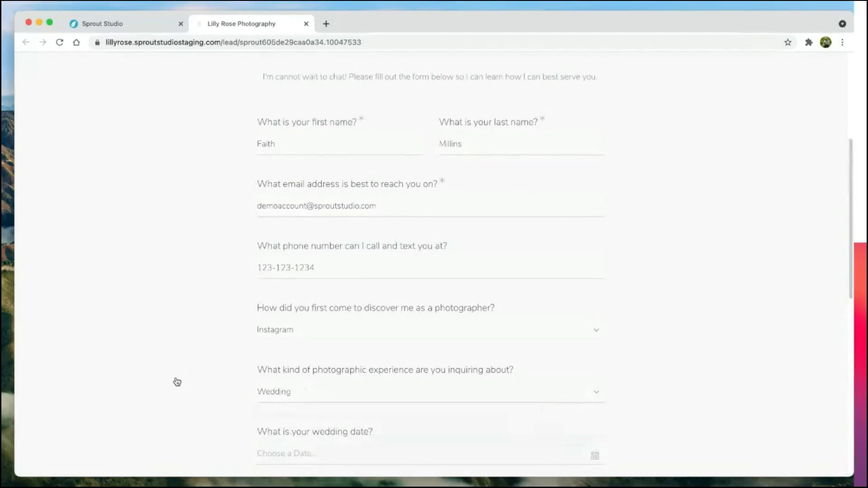
# Step: Set the wedding date to Jul 3, 2021 in the calendar
pyautogui.scroll(-4, 176, 381)
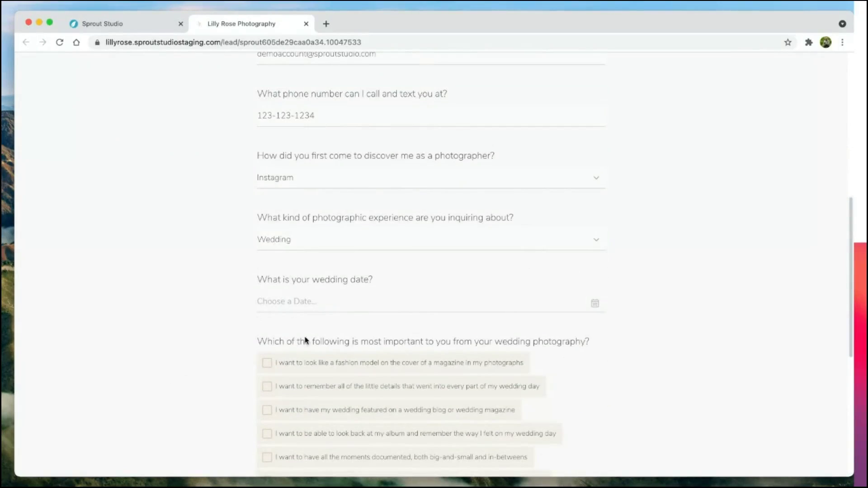
pyautogui.click(306, 303)
pyautogui.click(481, 327)
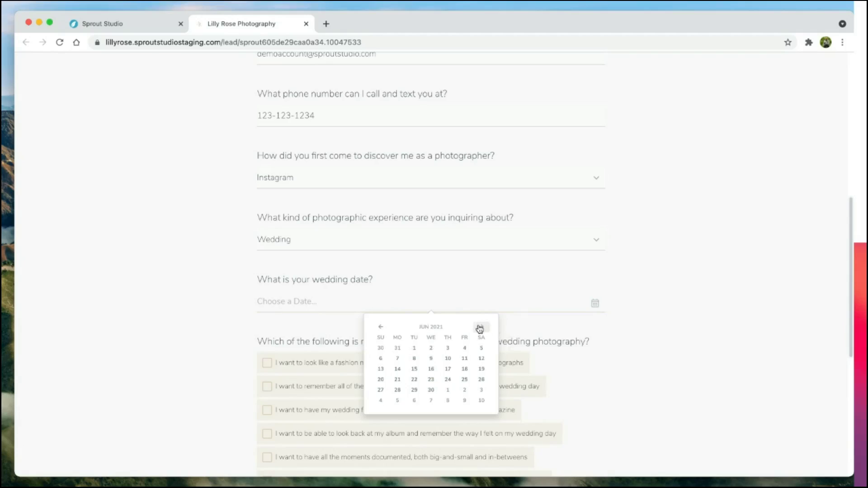
pyautogui.click(481, 327)
pyautogui.click(481, 348)
# Step: Tick the little details, blog feature and all-moments options, paste the answer, and submit
pyautogui.scroll(-2, 345, 355)
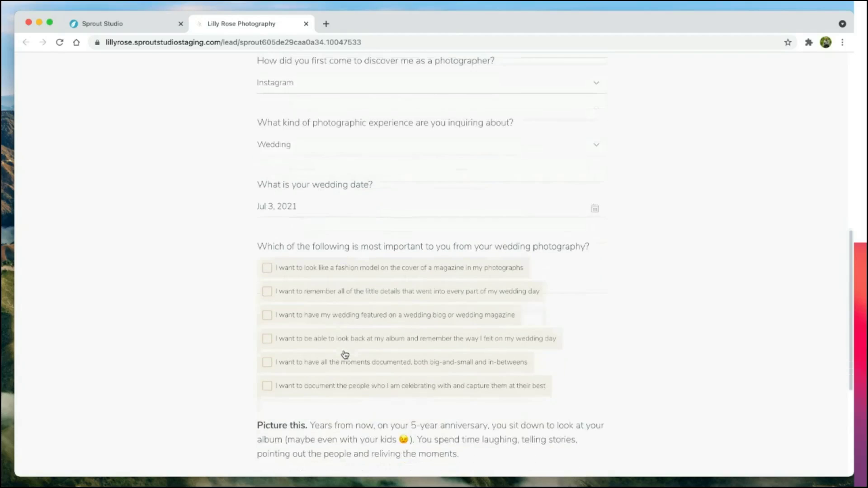
pyautogui.click(316, 299)
pyautogui.click(311, 313)
pyautogui.click(309, 359)
pyautogui.scroll(-5, 236, 361)
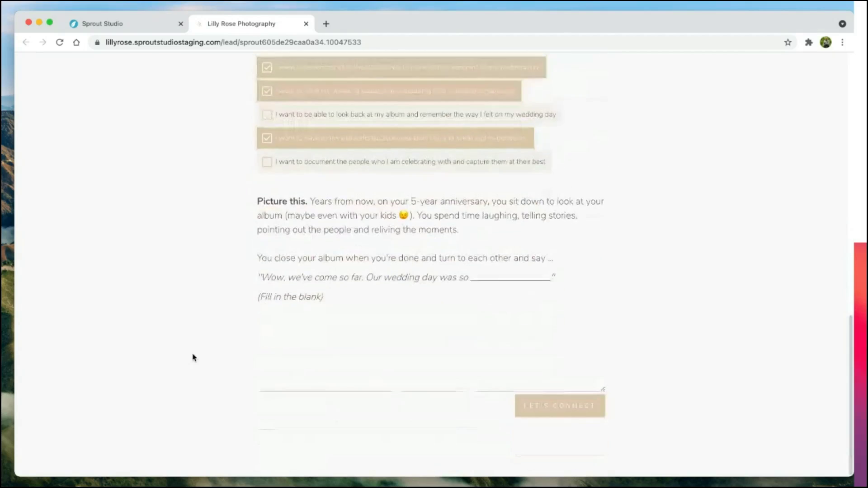
pyautogui.click(375, 346)
pyautogui.write('We would say that our wedding day was such a beautiful day. It was the start of our lives together, and it was truly the day we loved each other the least. The moments were so impactful, and the people that we spent the day with were so meaningful to us')
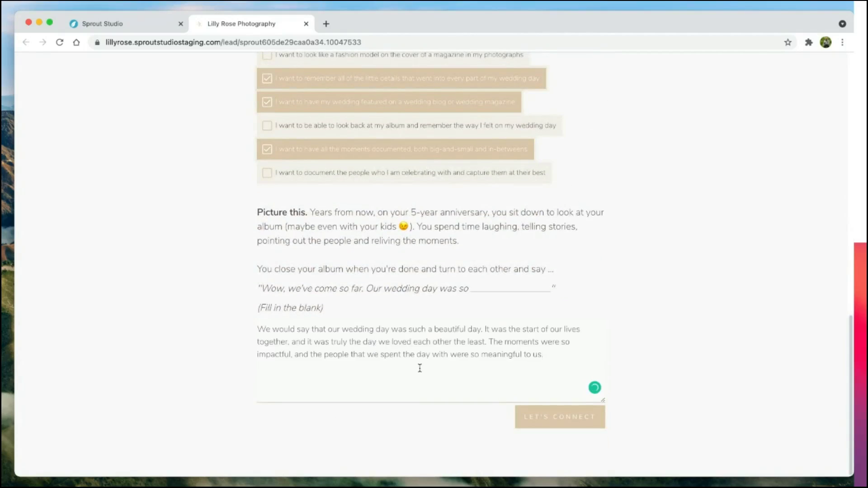
pyautogui.click(568, 428)
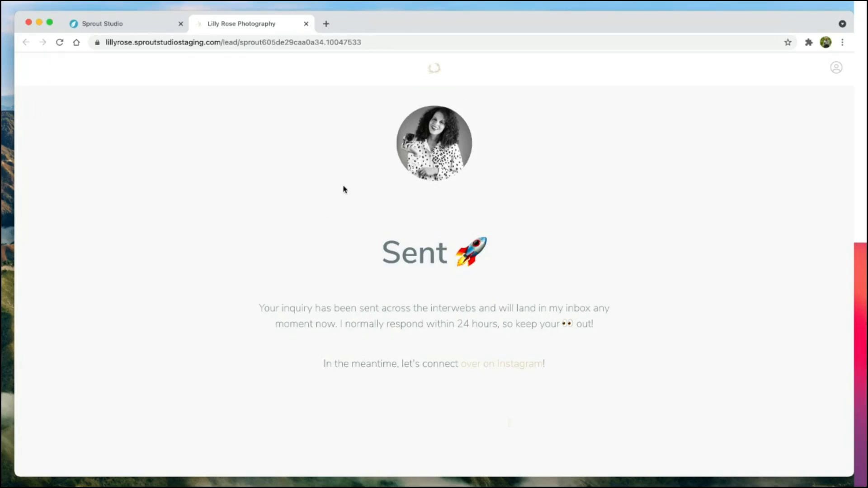
# Step: Close the public form tab and open the new Wedding lead from the notifications
pyautogui.click(255, 267)
pyautogui.press('super+w')
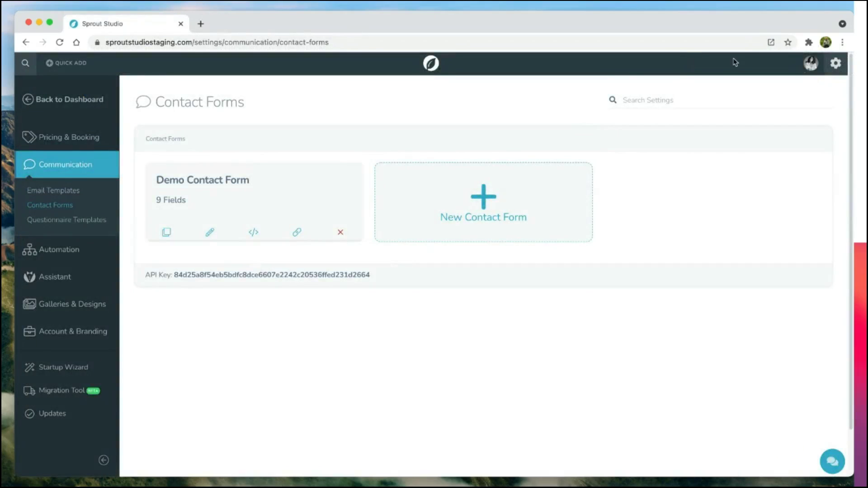
pyautogui.click(811, 63)
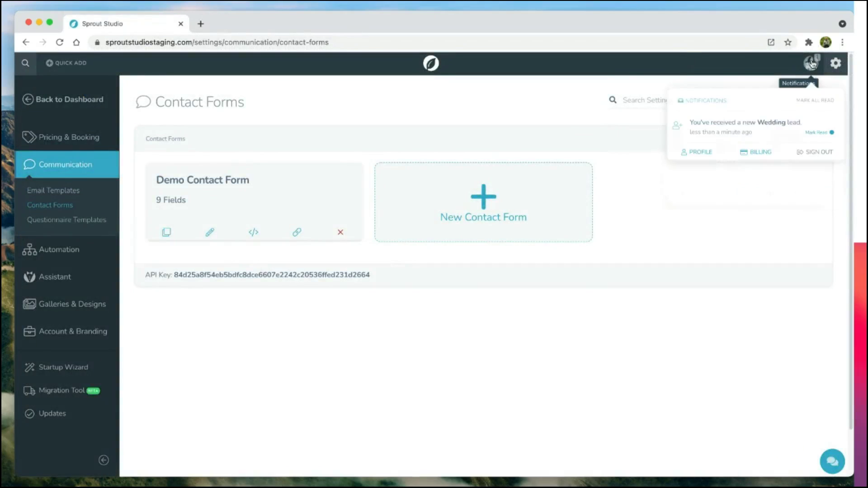
pyautogui.click(708, 127)
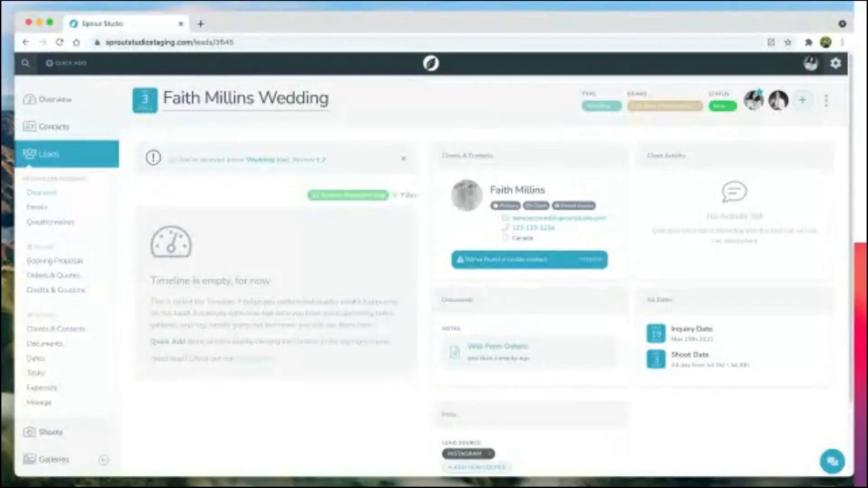
# Step: Start a Send Email to the lead's primary client and list the email templates
pyautogui.click(827, 101)
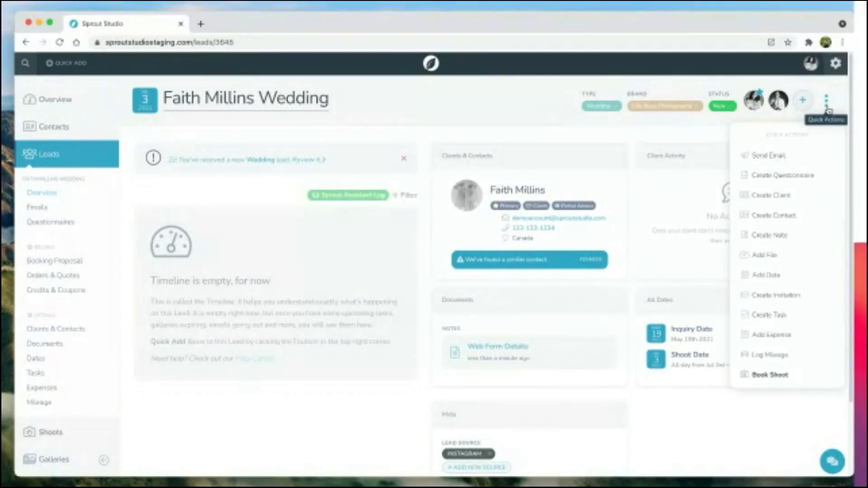
pyautogui.click(764, 155)
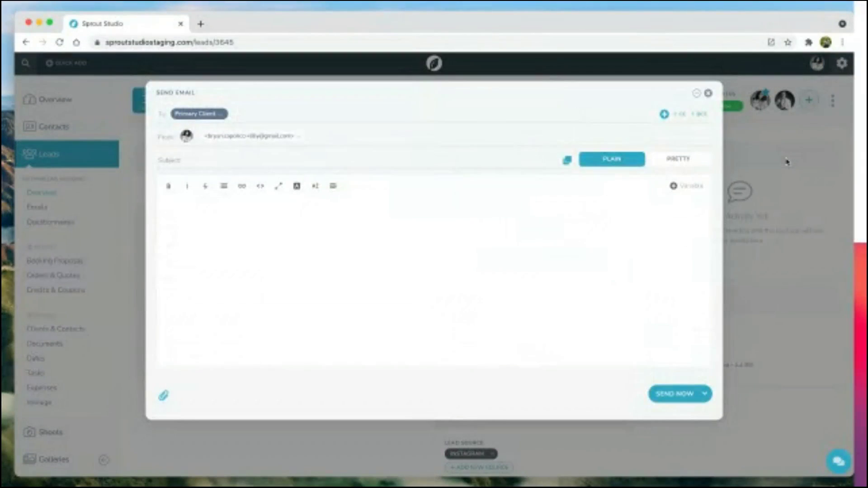
pyautogui.click(217, 246)
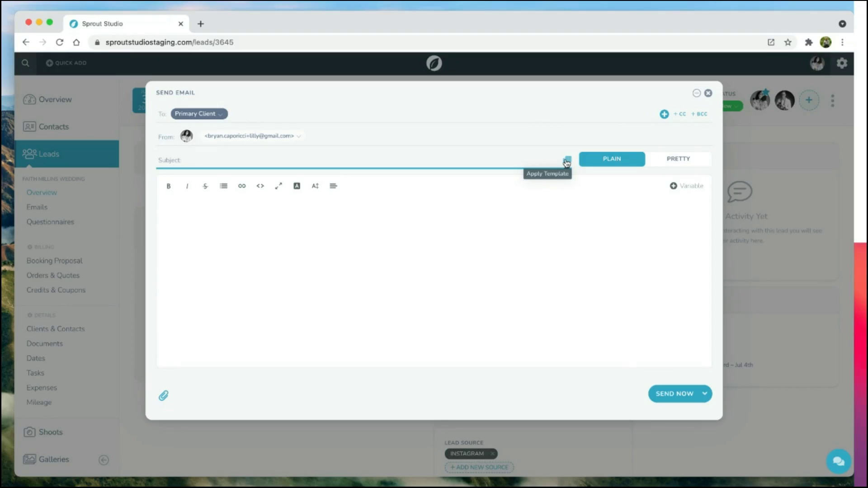
pyautogui.click(566, 163)
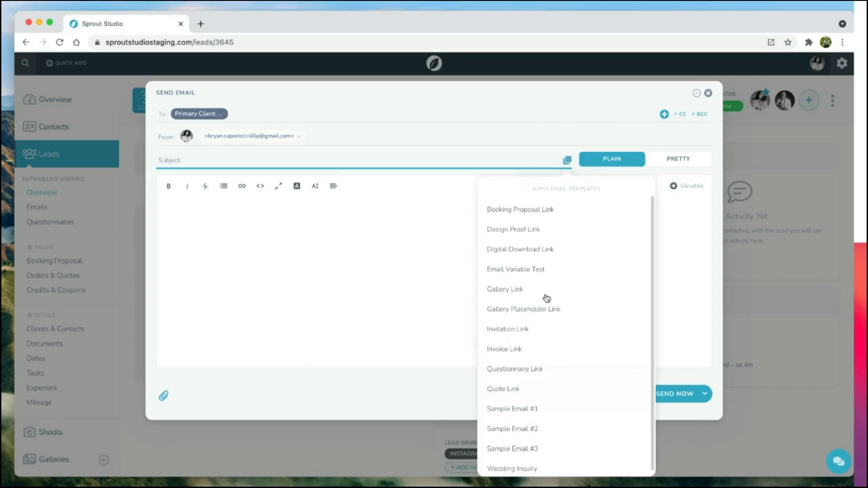
# Step: Fill the email from the Wedding Inquiry template, check the July 3, 2021 date, and send it
pyautogui.click(515, 463)
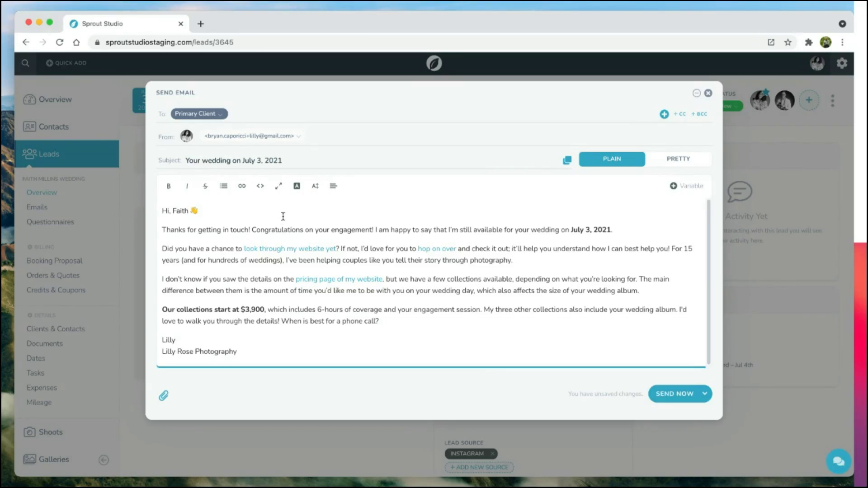
pyautogui.doubleClick(179, 211)
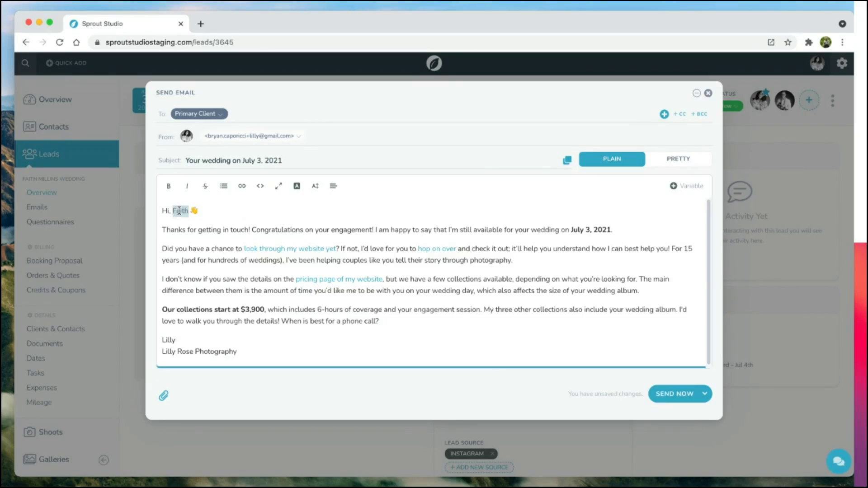
pyautogui.doubleClick(547, 230)
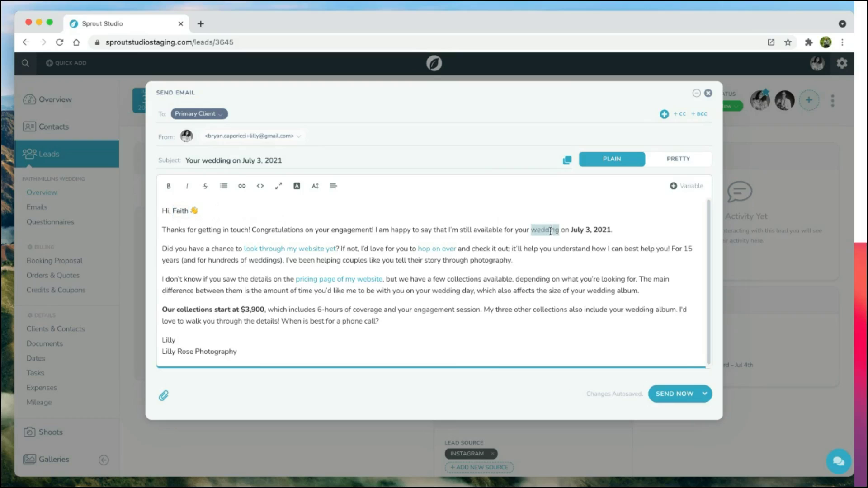
pyautogui.moveTo(571, 230); pyautogui.dragTo(612, 230)
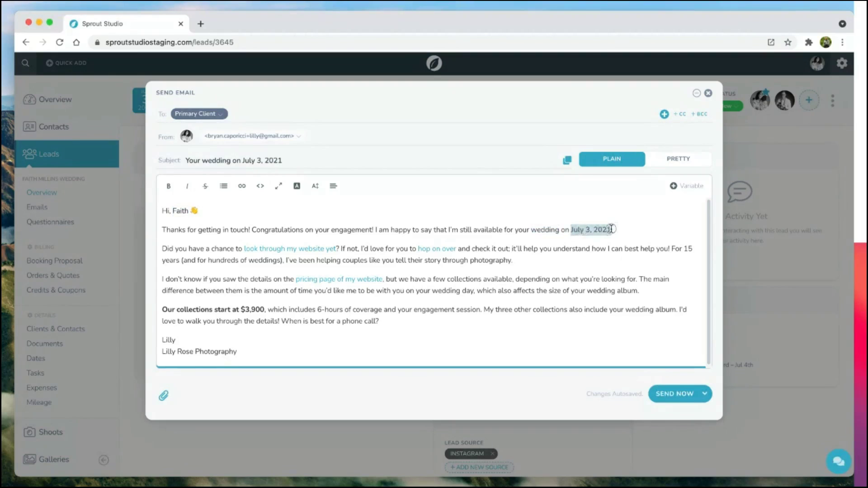
pyautogui.click(502, 230)
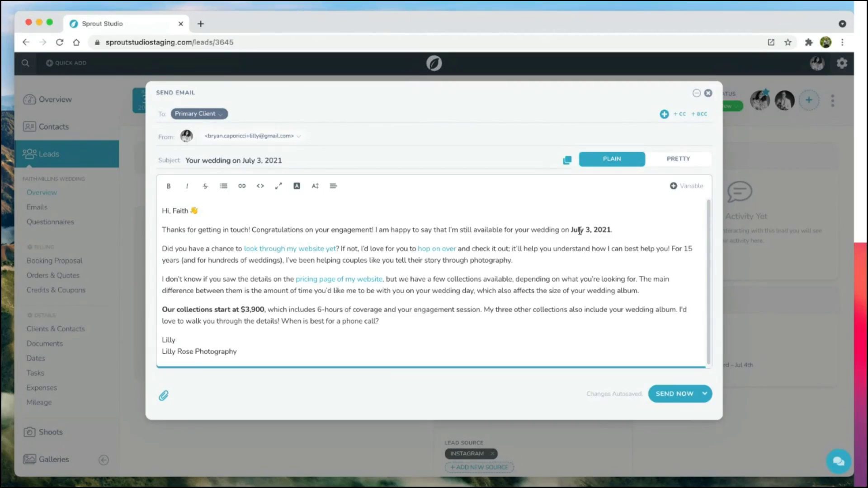
pyautogui.click(618, 228)
pyautogui.click(668, 395)
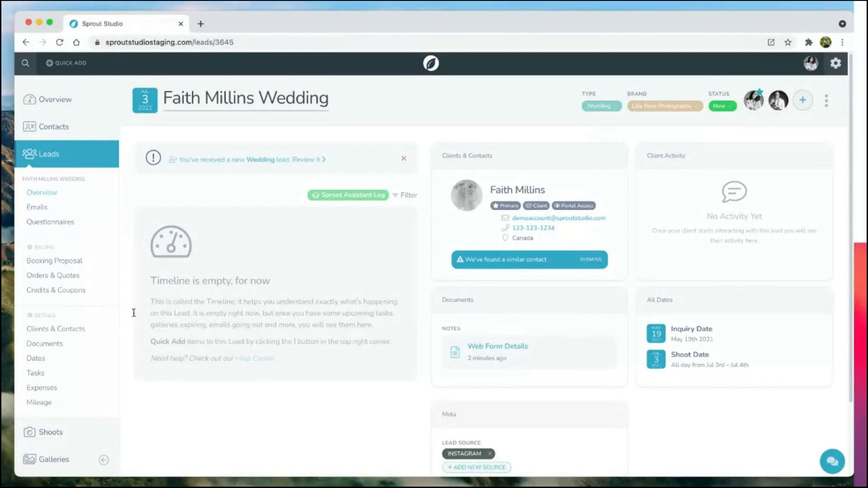
# Step: Apply the Wedding Template to the lead's booking proposal, overwriting its existing contents
pyautogui.click(71, 263)
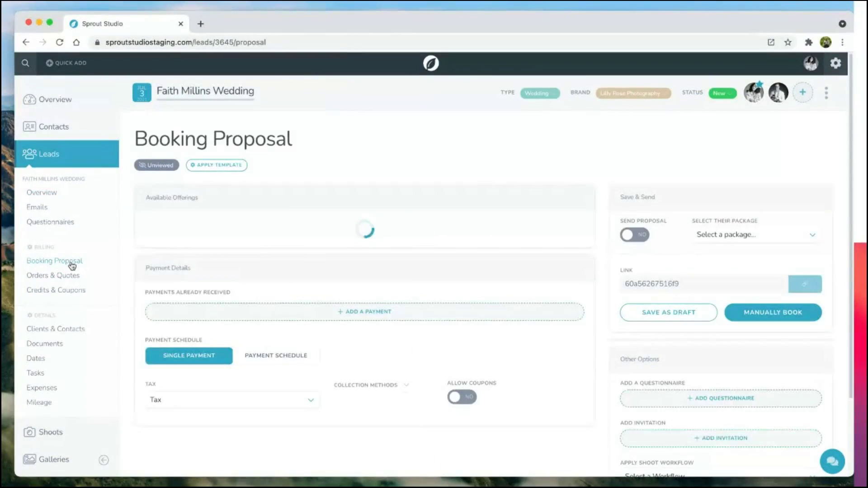
pyautogui.scroll(-5, 327, 291)
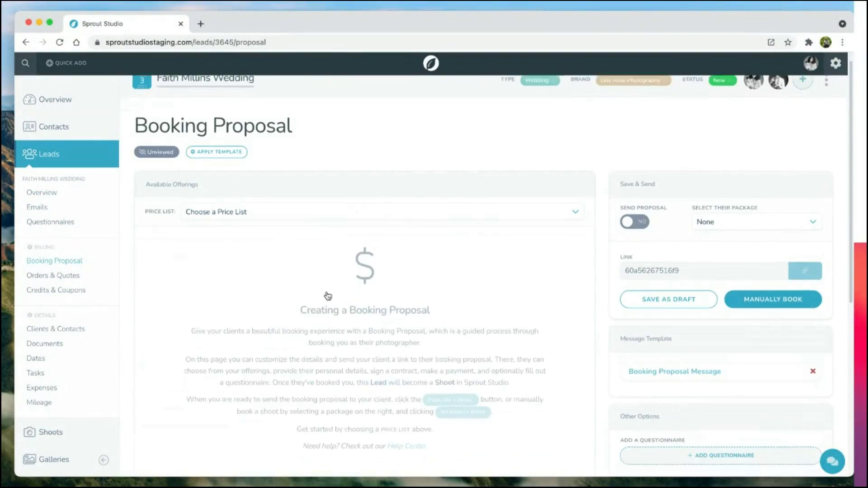
pyautogui.scroll(5, 327, 292)
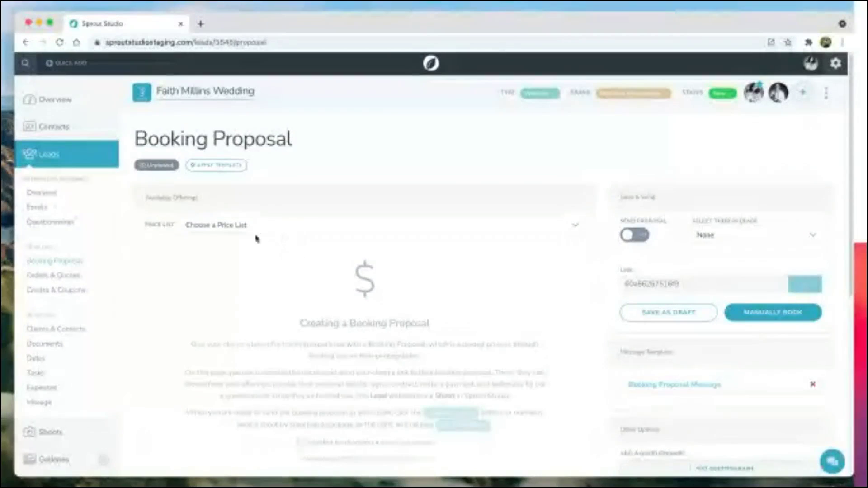
pyautogui.click(214, 165)
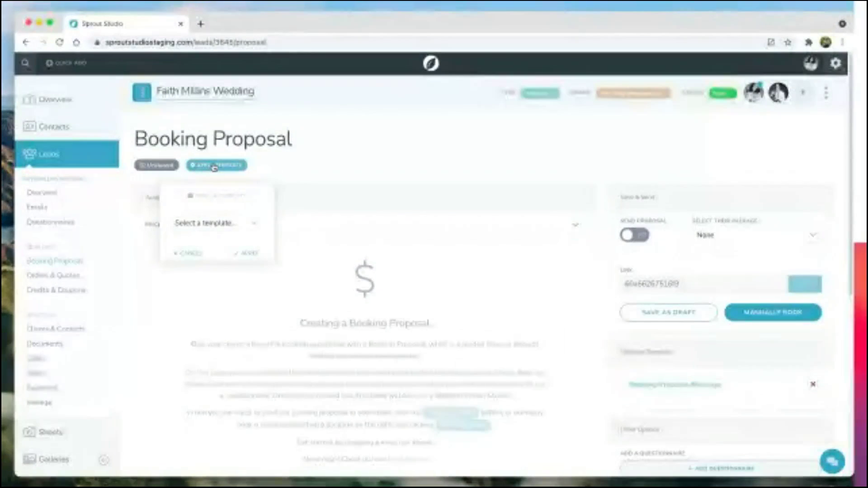
pyautogui.click(214, 224)
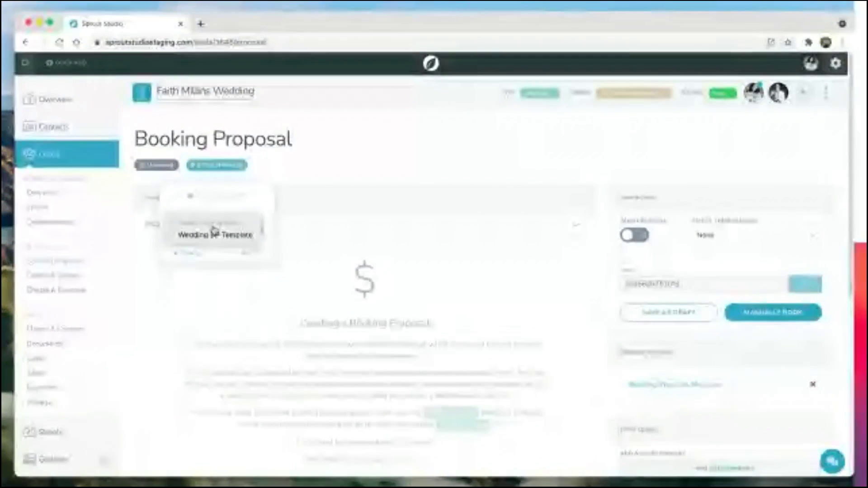
pyautogui.click(216, 234)
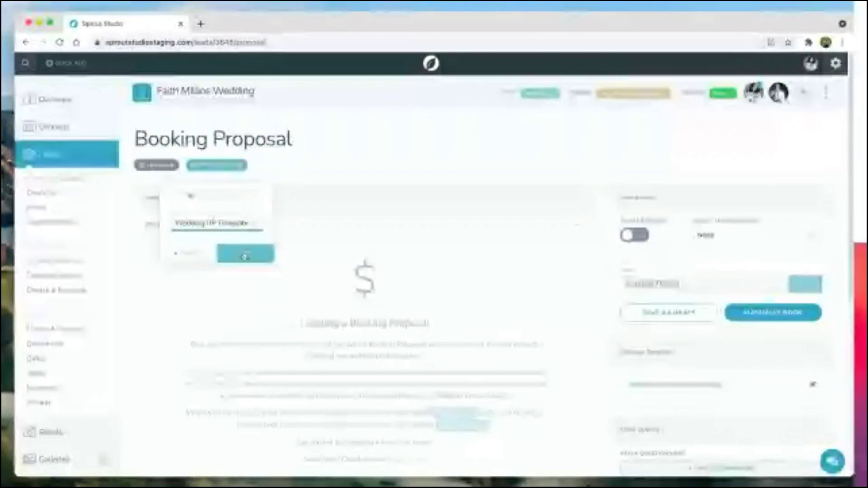
pyautogui.click(245, 256)
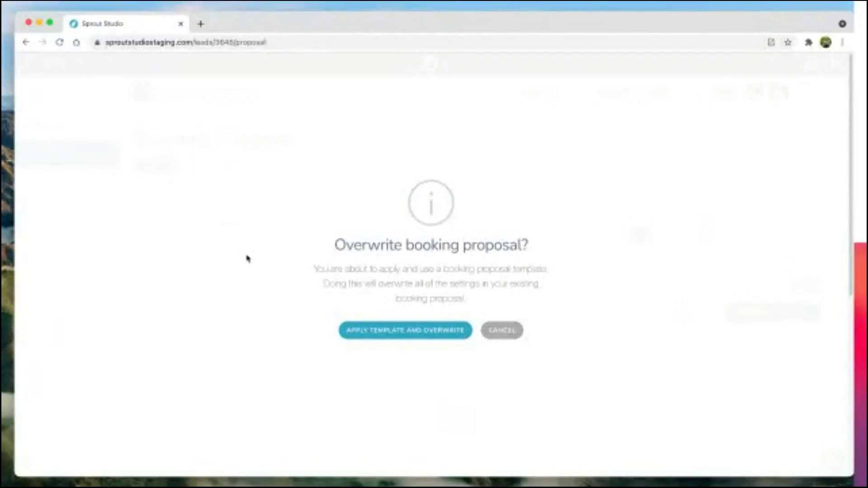
pyautogui.click(413, 330)
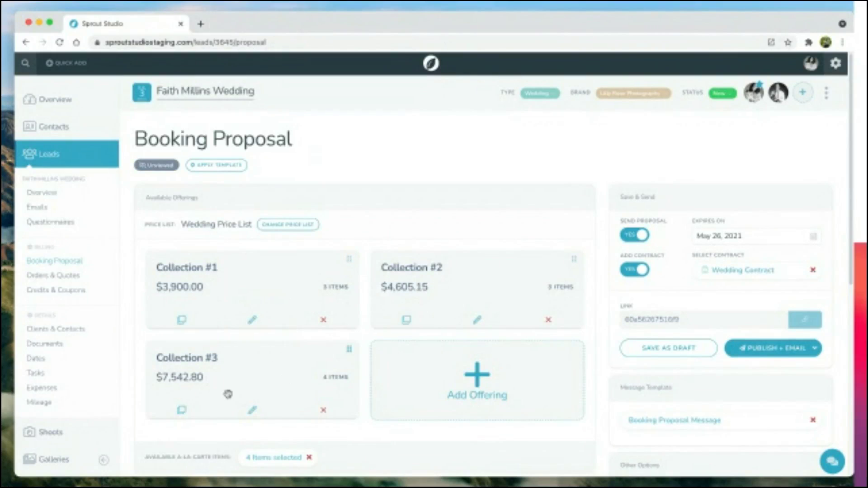
# Step: Review the booking proposal and publish it without emailing the client
pyautogui.scroll(-5, 233, 272)
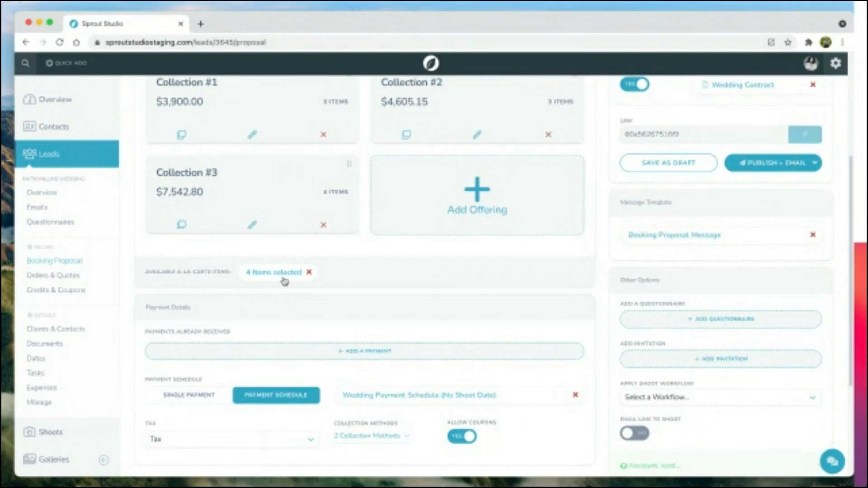
pyautogui.scroll(-1, 284, 281)
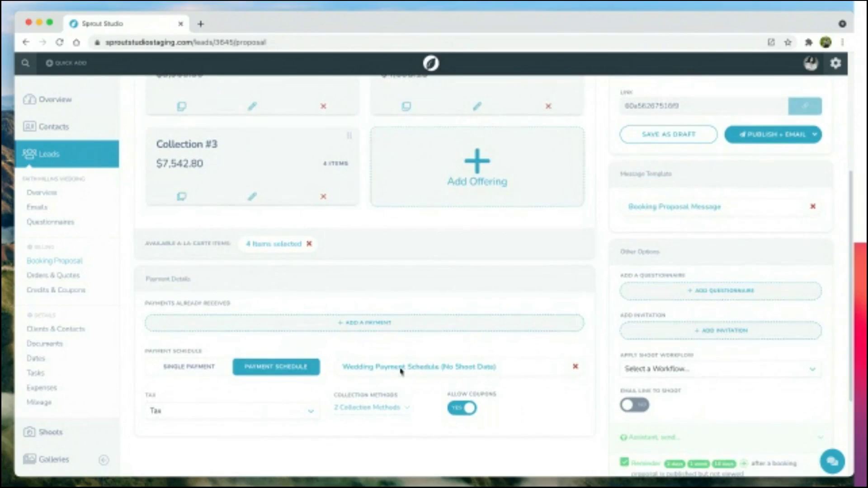
pyautogui.scroll(5, 381, 409)
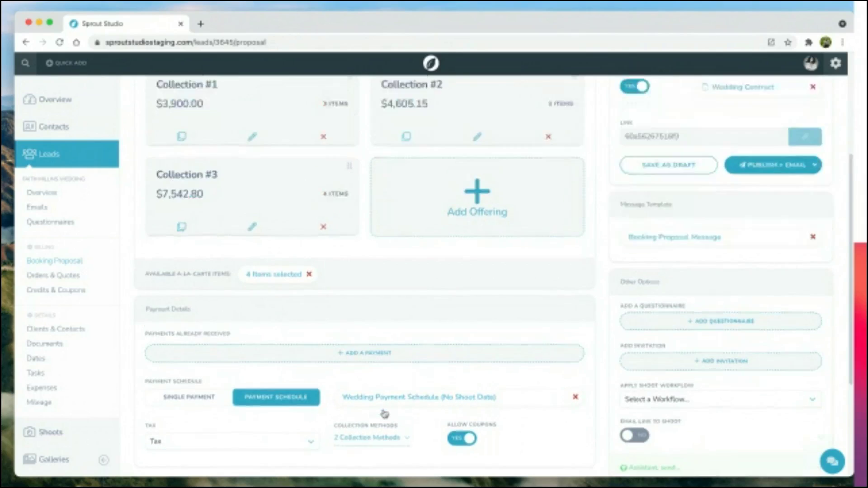
pyautogui.scroll(-5, 783, 232)
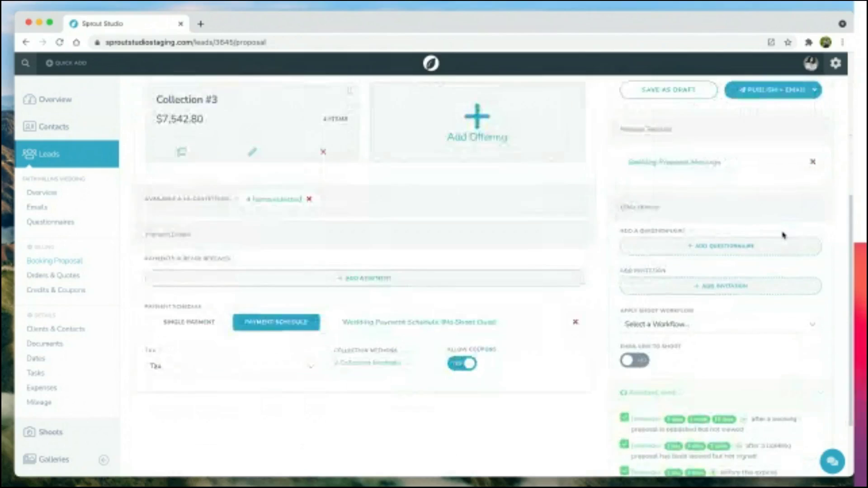
pyautogui.scroll(4, 708, 185)
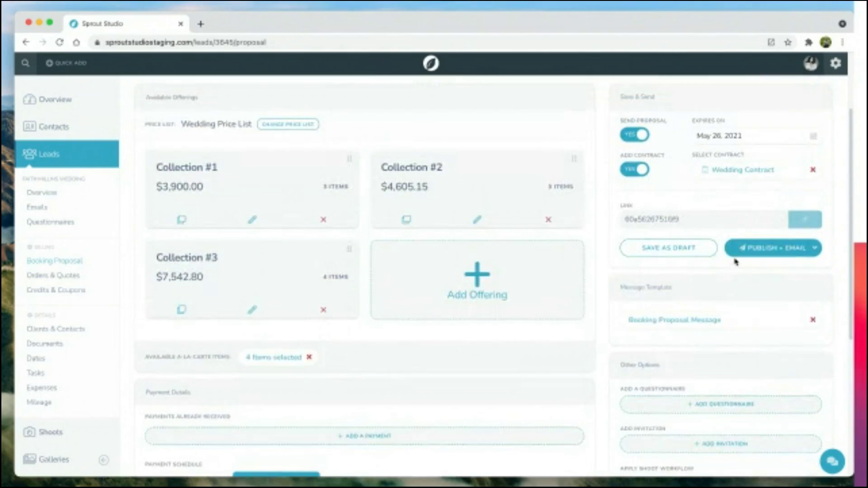
pyautogui.click(818, 251)
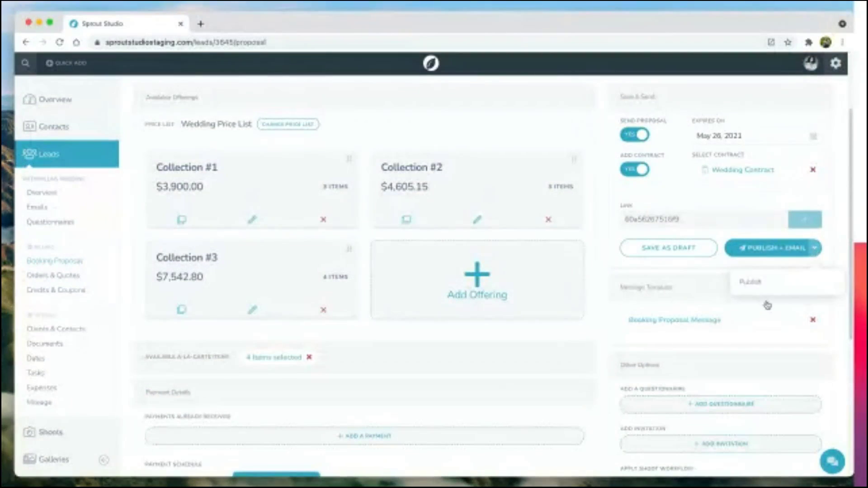
pyautogui.click(768, 285)
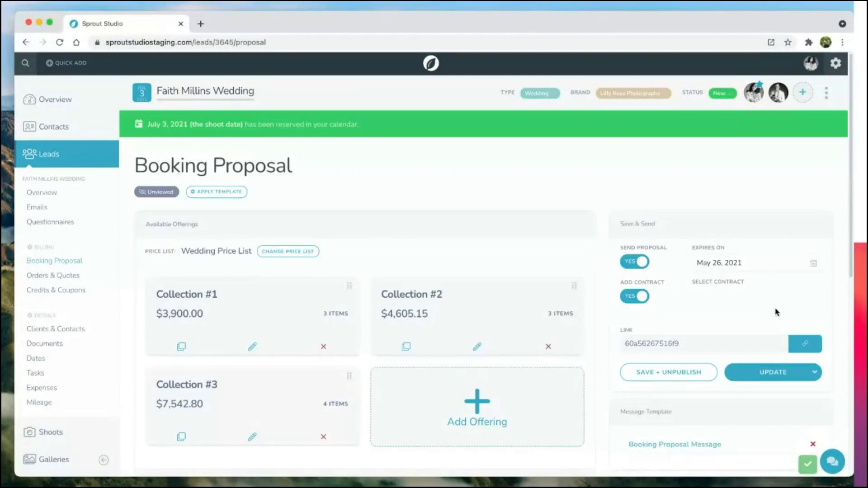
# Step: Open the client's booking page and choose Collection #2 as the package
pyautogui.click(803, 347)
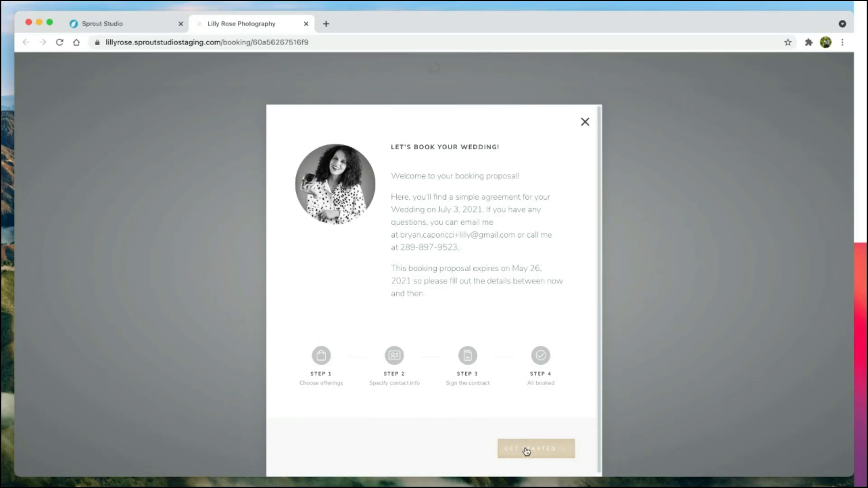
pyautogui.click(523, 450)
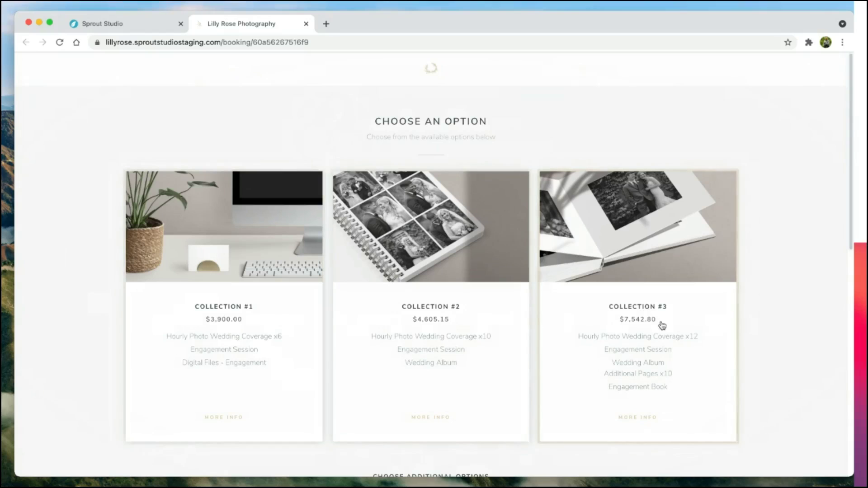
pyautogui.click(459, 351)
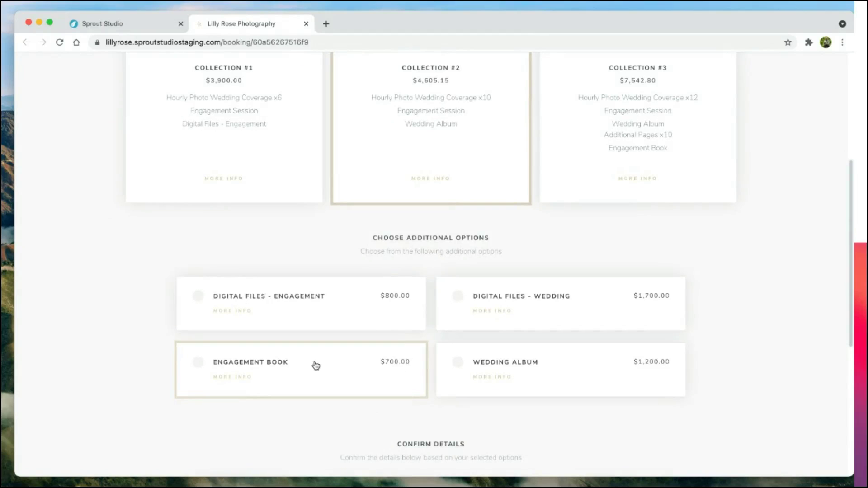
# Step: Add the $700 Engagement Book add-on and scroll to the $5,835.67 payment schedule
pyautogui.click(226, 381)
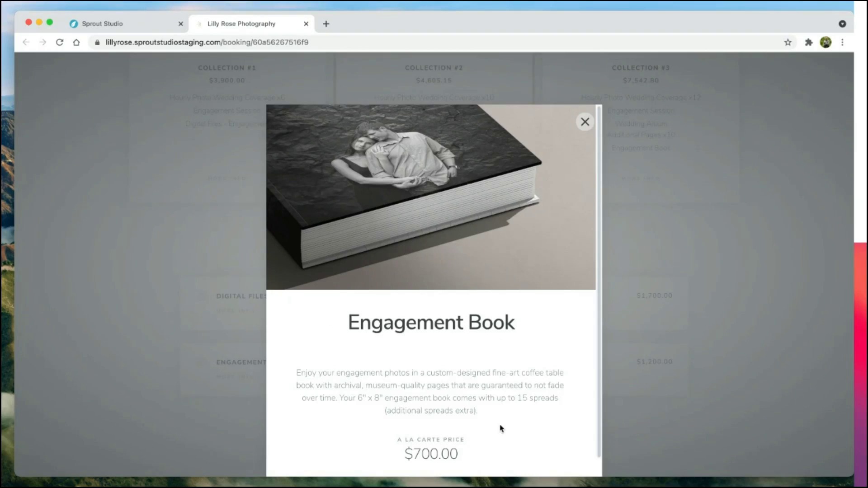
pyautogui.click(585, 122)
pyautogui.click(304, 374)
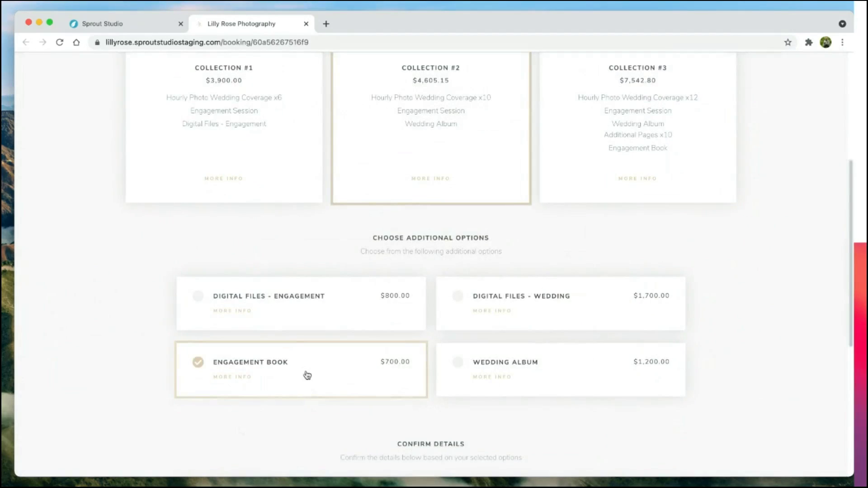
pyautogui.scroll(-5, 138, 378)
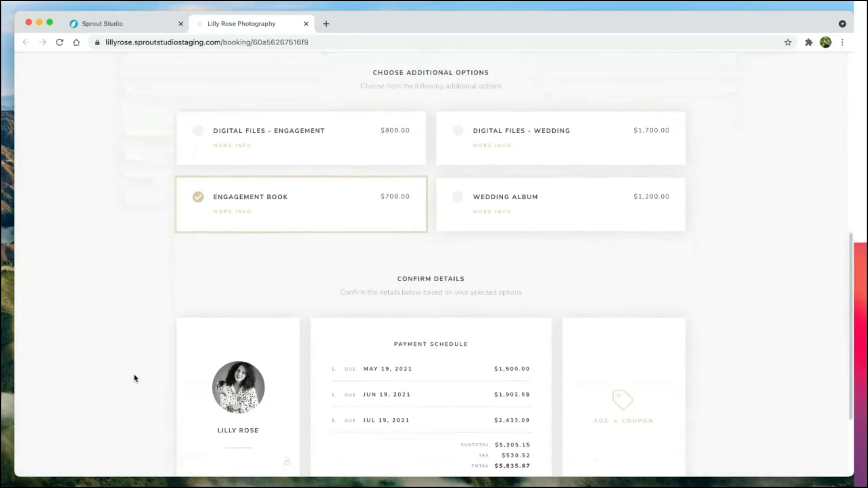
pyautogui.scroll(-1, 134, 378)
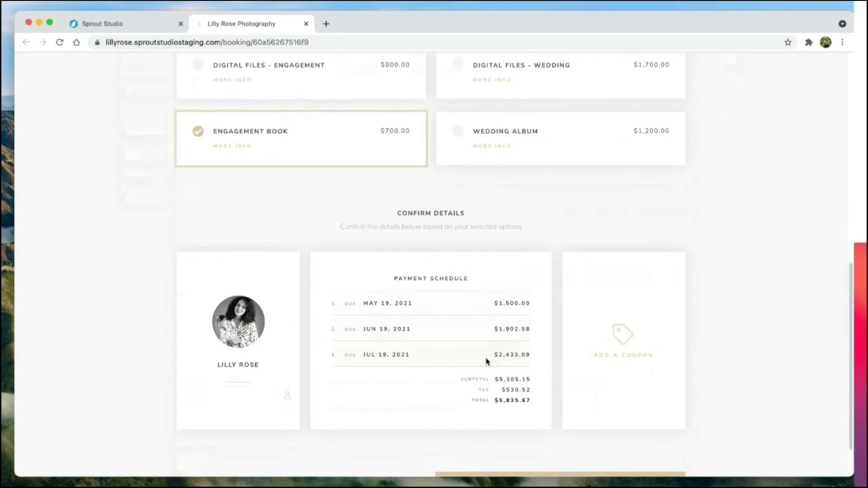
pyautogui.scroll(-1, 487, 361)
pyautogui.scroll(-1, 643, 330)
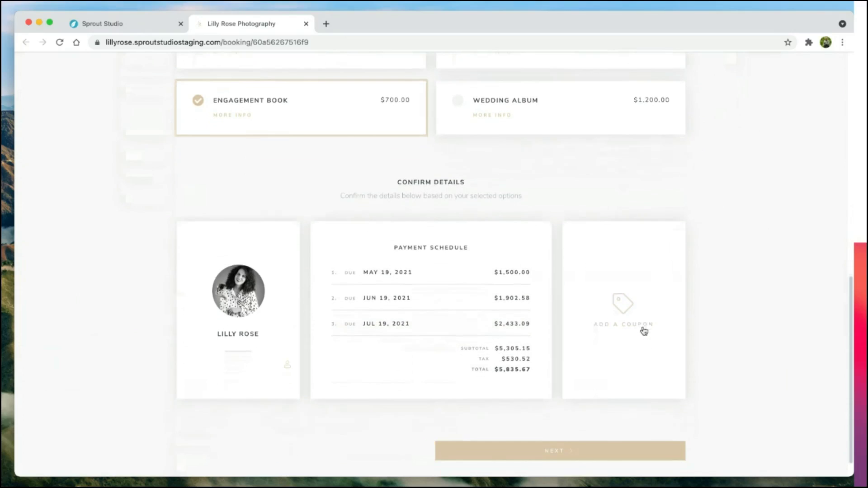
# Step: Fill the client's mailing address from the saved autofill suggestion and continue
pyautogui.click(559, 457)
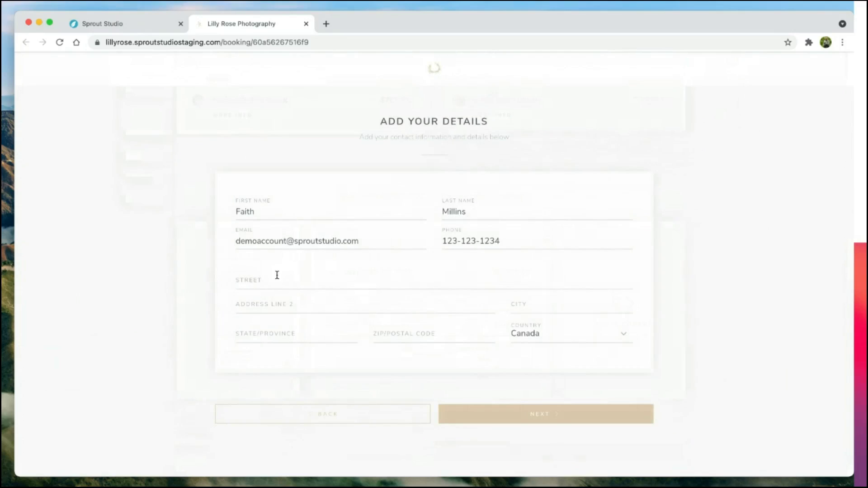
pyautogui.click(278, 275)
pyautogui.press('Down')
pyautogui.press('Return')
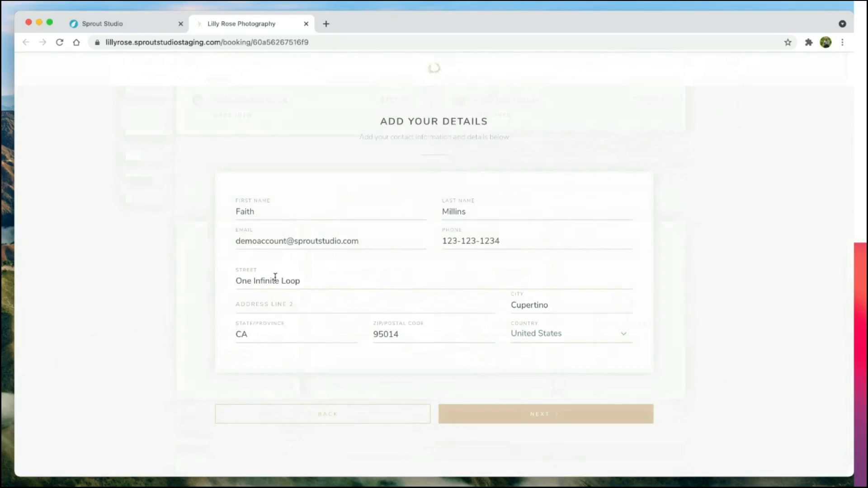
pyautogui.click(507, 416)
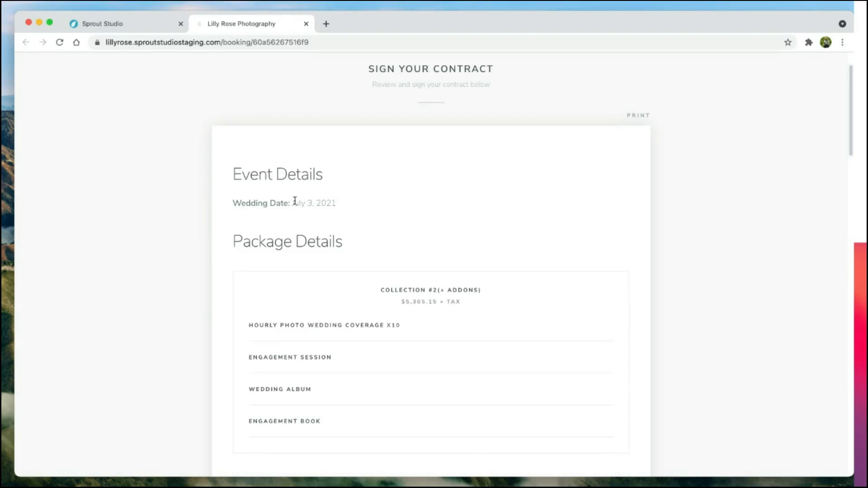
# Step: Read through the wedding contract down to its signing section
pyautogui.moveTo(294, 202); pyautogui.dragTo(355, 215)
pyautogui.click(270, 230)
pyautogui.moveTo(238, 232); pyautogui.dragTo(366, 380)
pyautogui.click(367, 384)
pyautogui.scroll(-5, 366, 383)
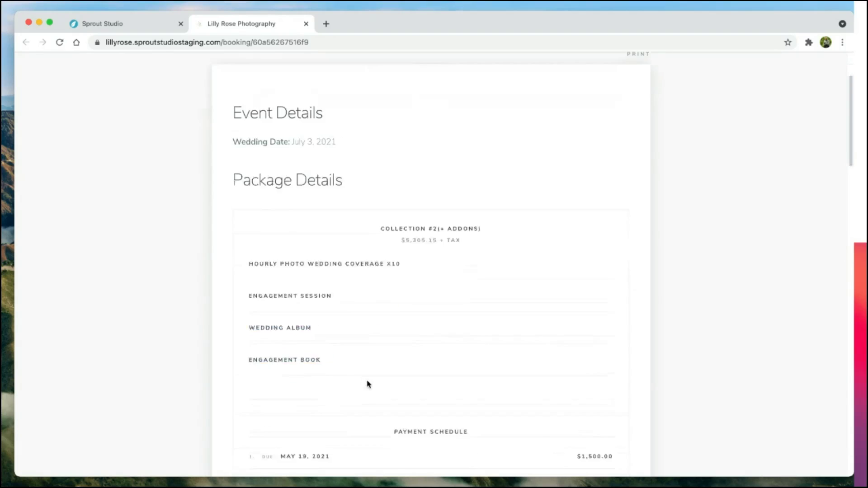
pyautogui.scroll(-5, 389, 407)
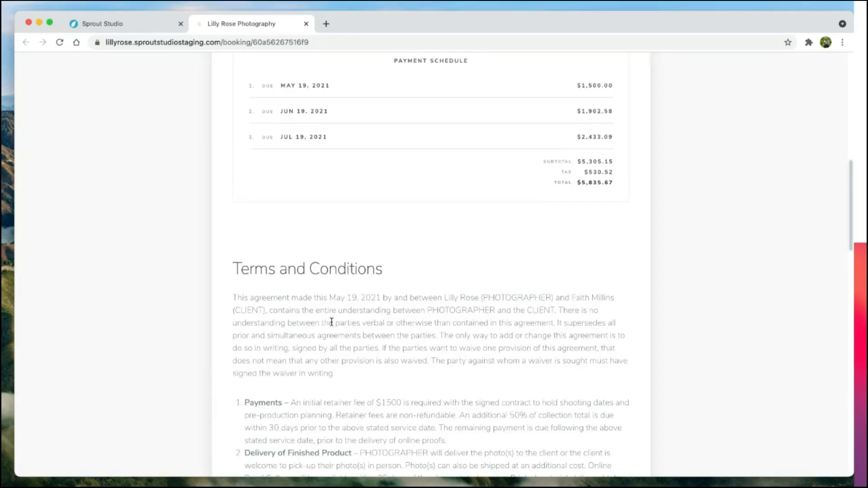
pyautogui.scroll(-18, 332, 322)
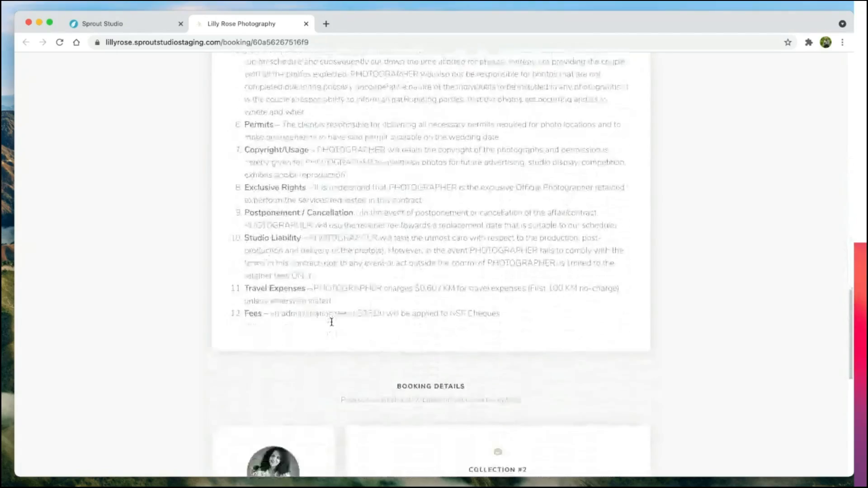
pyautogui.scroll(-10, 331, 322)
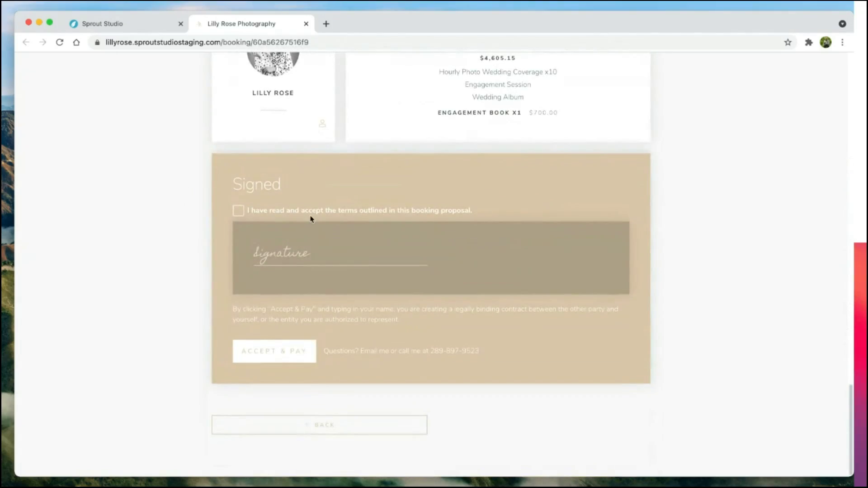
# Step: Accept the proposal's terms and sign the contract with the client's name
pyautogui.click(310, 217)
pyautogui.click(275, 355)
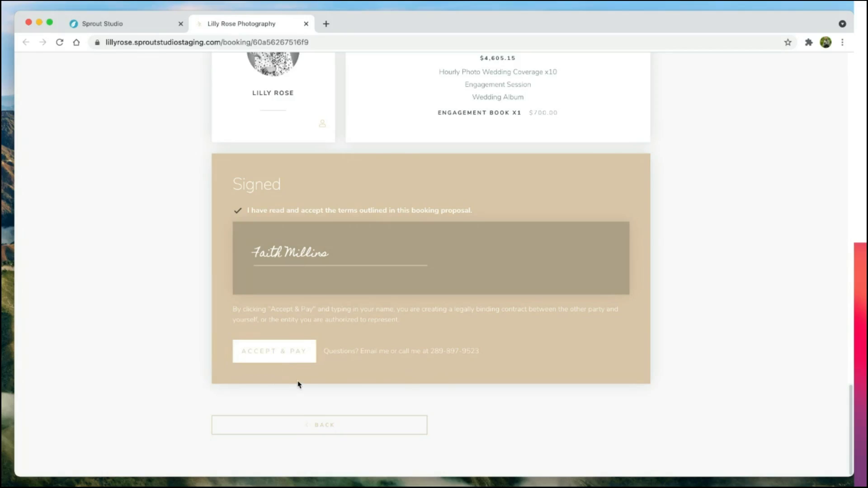
# Step: Pay the $1,500.00 retainer by credit card, then close the client's booking page
pyautogui.scroll(-1, 540, 381)
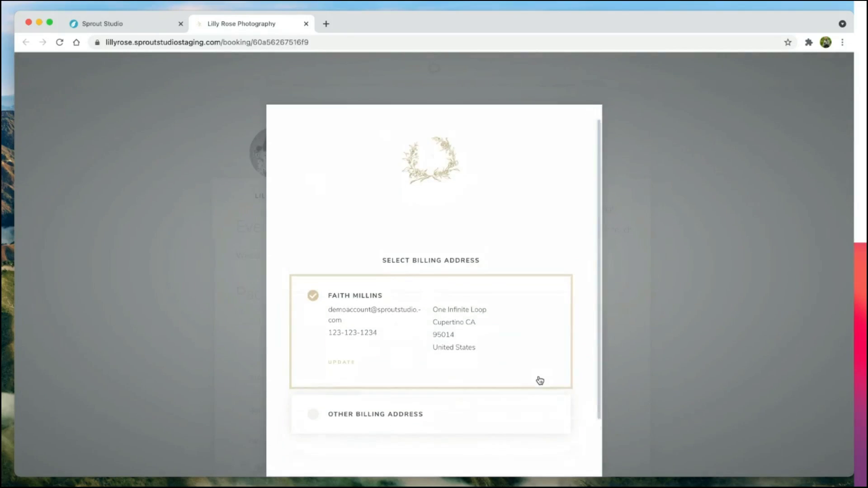
pyautogui.scroll(-2, 540, 381)
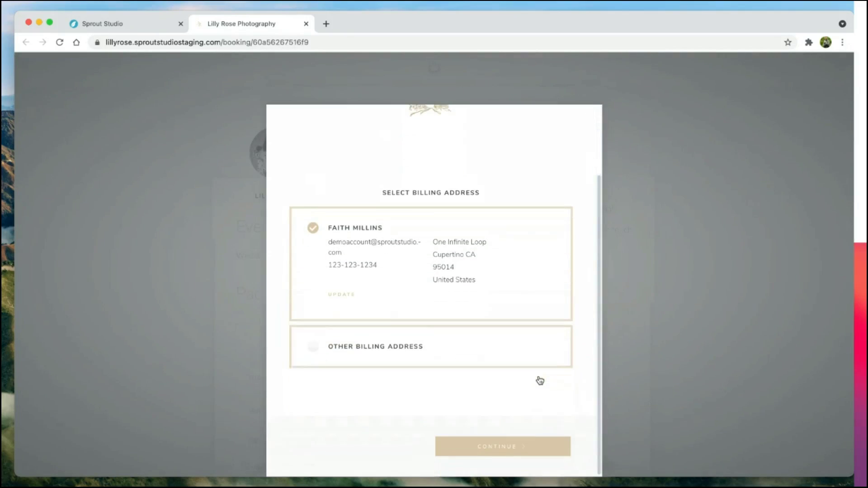
pyautogui.click(505, 449)
pyautogui.click(455, 364)
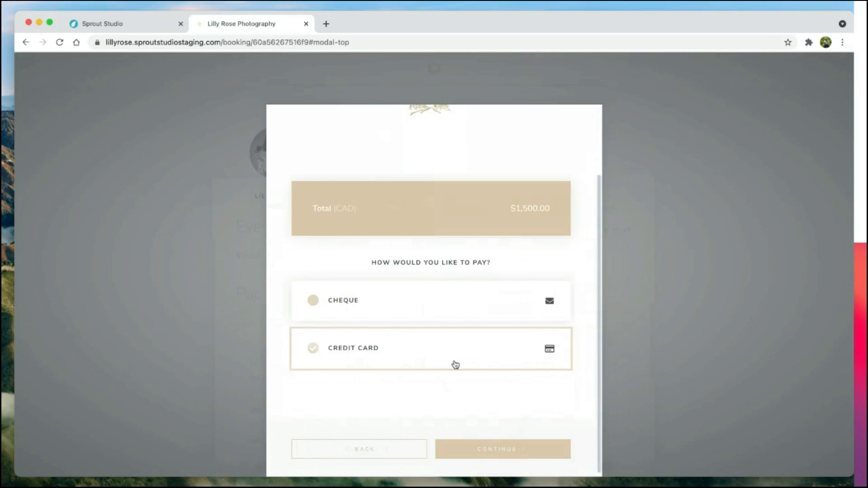
pyautogui.click(504, 453)
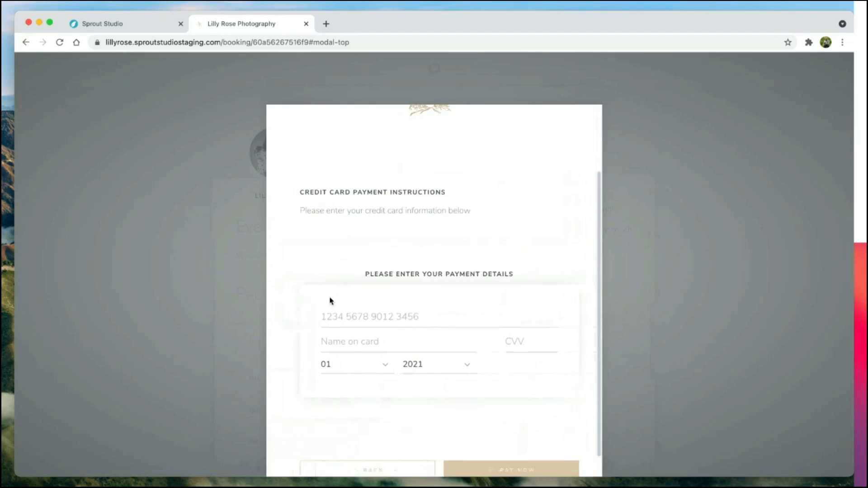
pyautogui.click(362, 314)
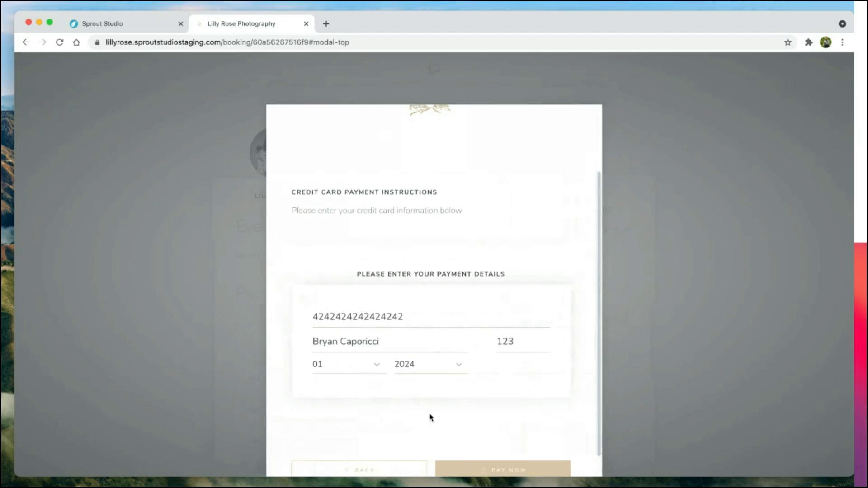
pyautogui.scroll(-1, 434, 416)
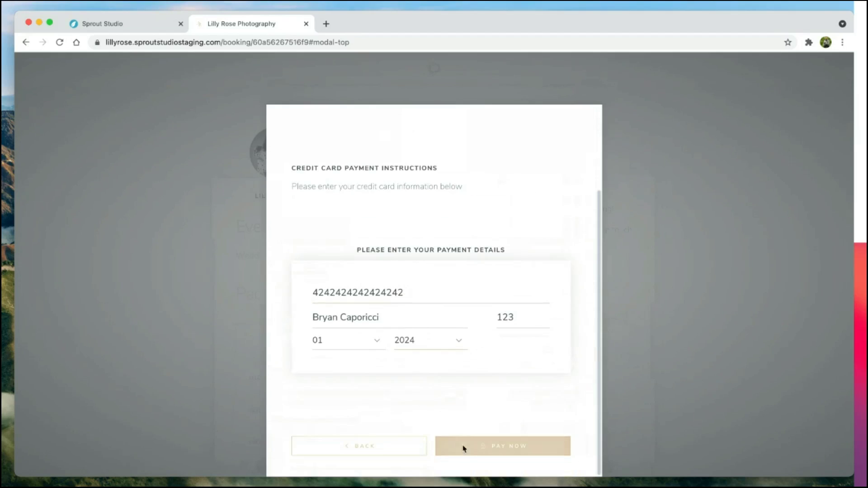
pyautogui.click(479, 449)
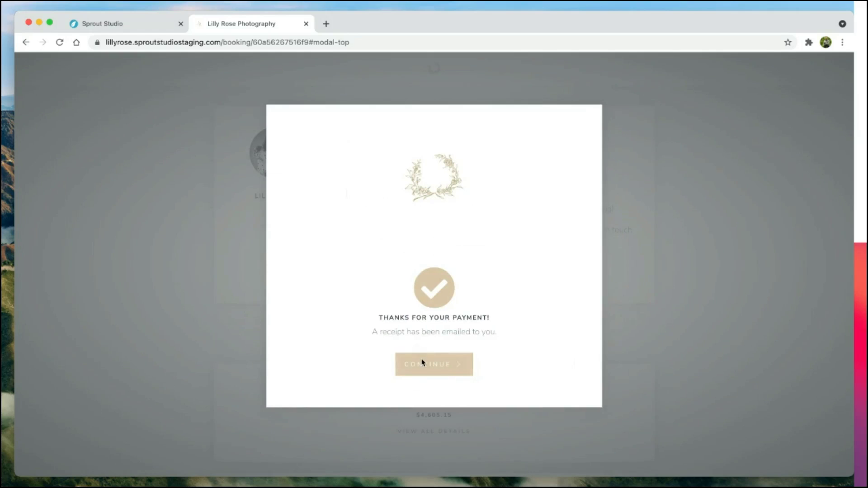
pyautogui.click(422, 363)
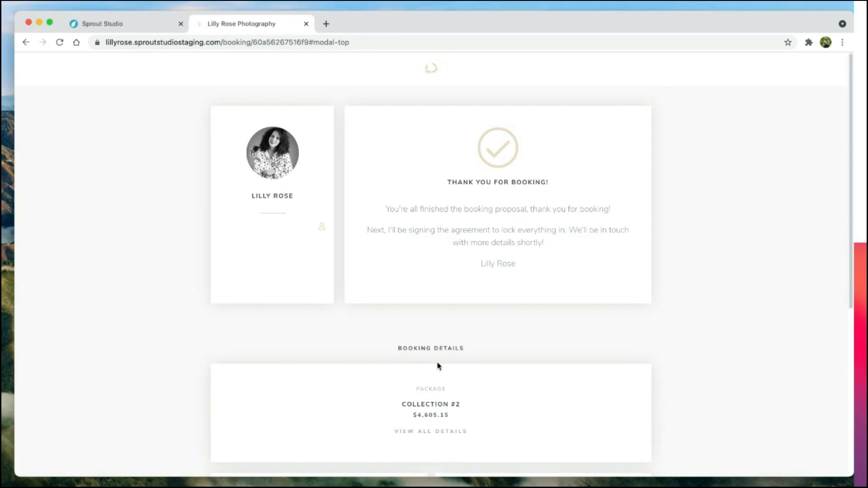
pyautogui.click(306, 23)
# Step: Reload the Booking Proposal, tick the terms and countersign it with the photographer's full name
pyautogui.click(60, 42)
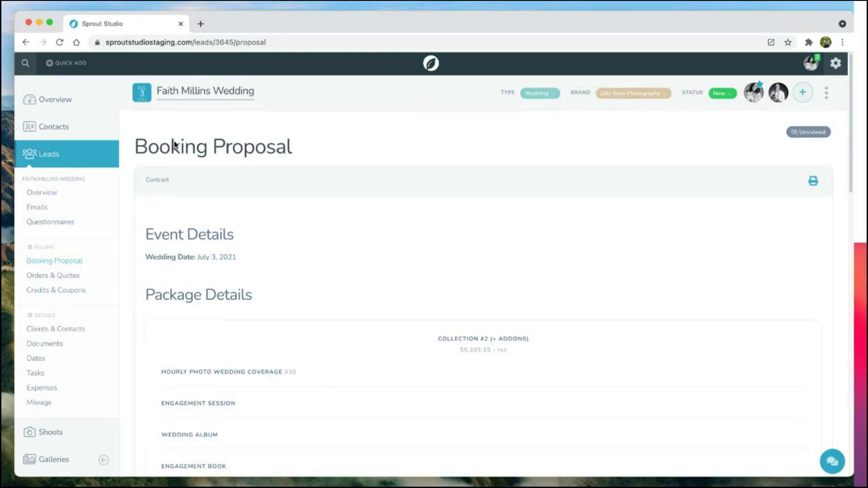
pyautogui.scroll(-2, 285, 198)
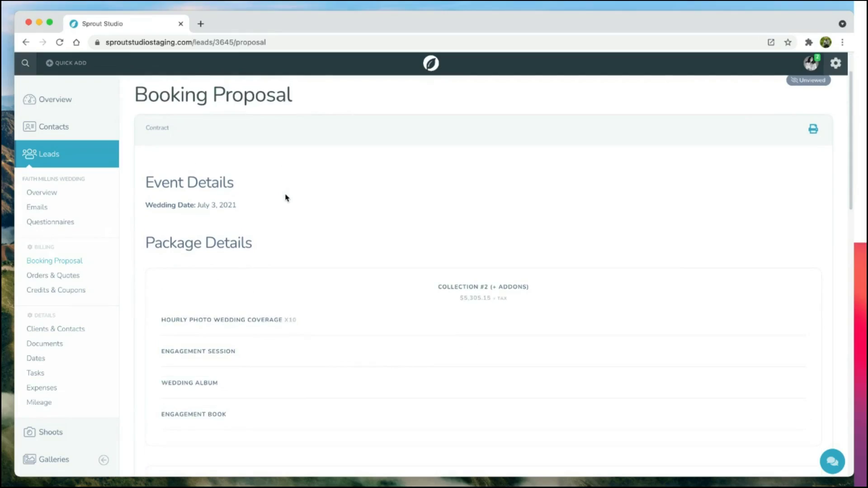
pyautogui.scroll(-12, 286, 197)
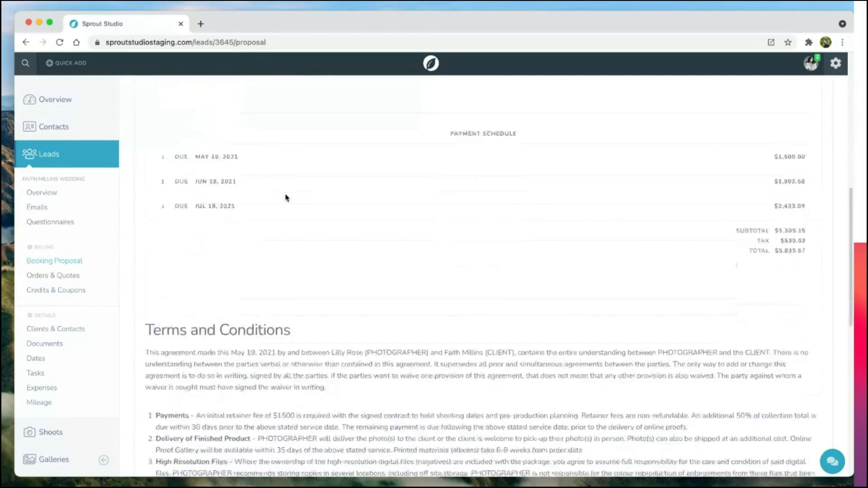
pyautogui.scroll(-9, 286, 197)
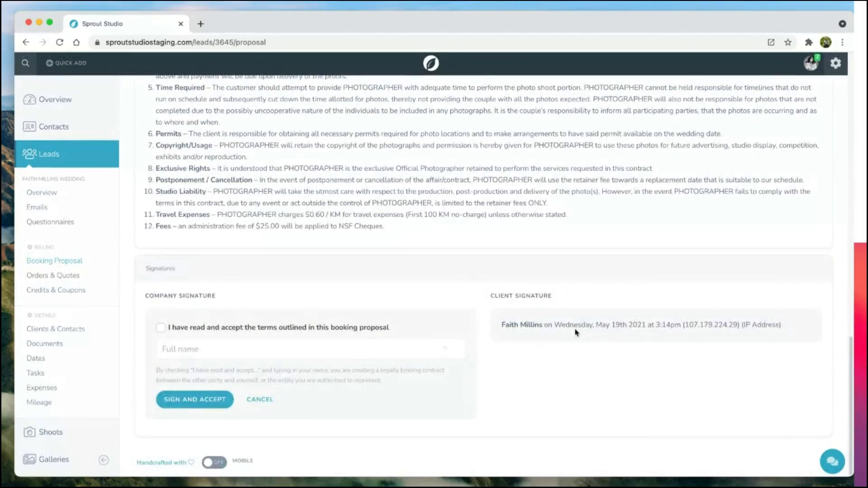
pyautogui.click(161, 327)
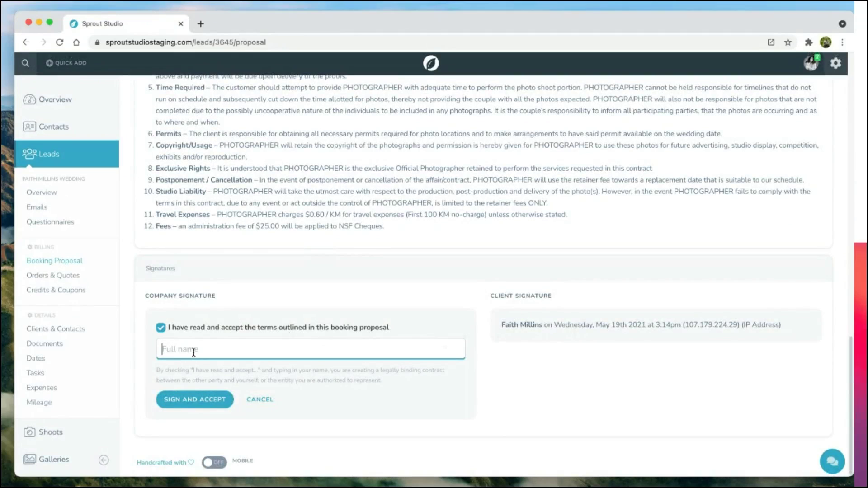
pyautogui.click(203, 399)
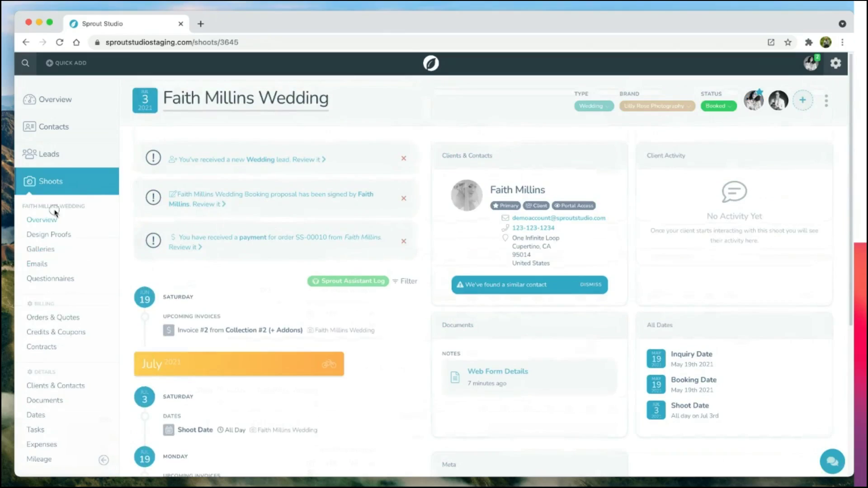
# Step: Check the Collection #2 (+ Addons) order's invoices with $1,500.00 paid, then show the shoot's Contracts
pyautogui.scroll(-2, 53, 208)
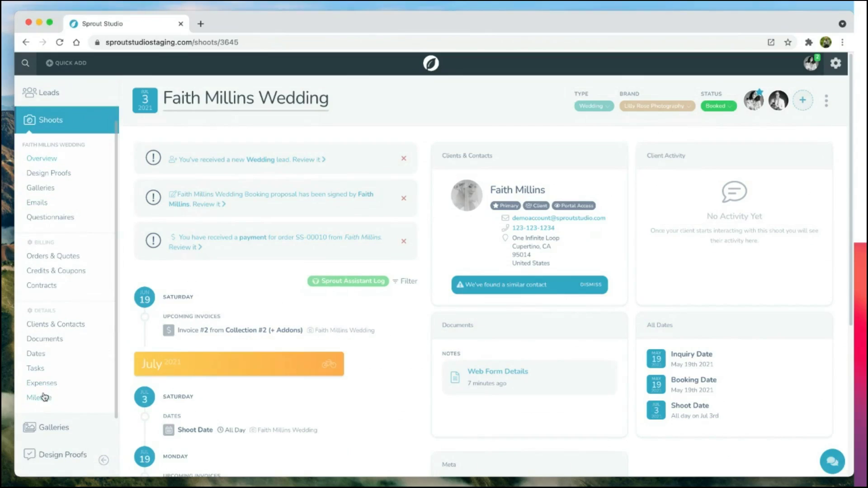
pyautogui.scroll(2, 47, 190)
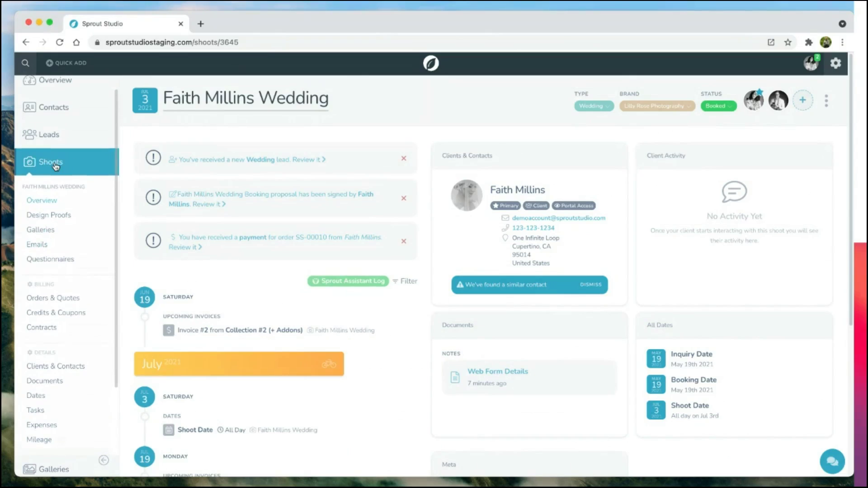
pyautogui.click(53, 300)
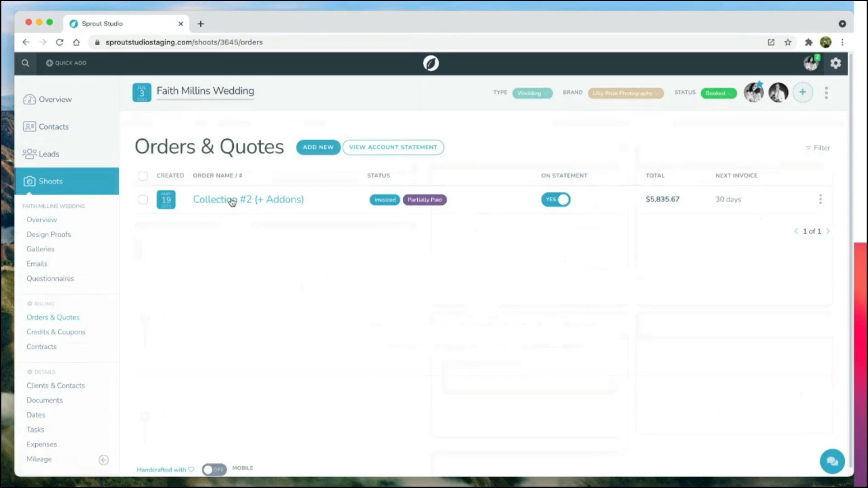
pyautogui.click(232, 201)
pyautogui.scroll(-4, 215, 349)
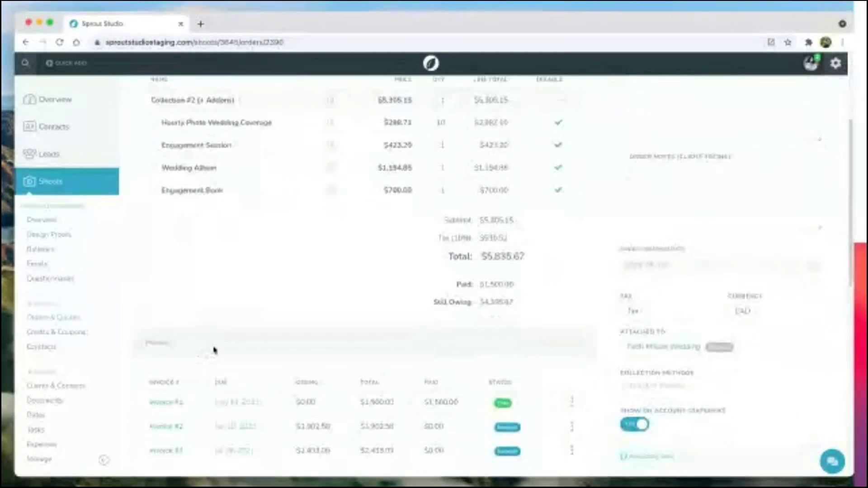
pyautogui.scroll(-2, 214, 350)
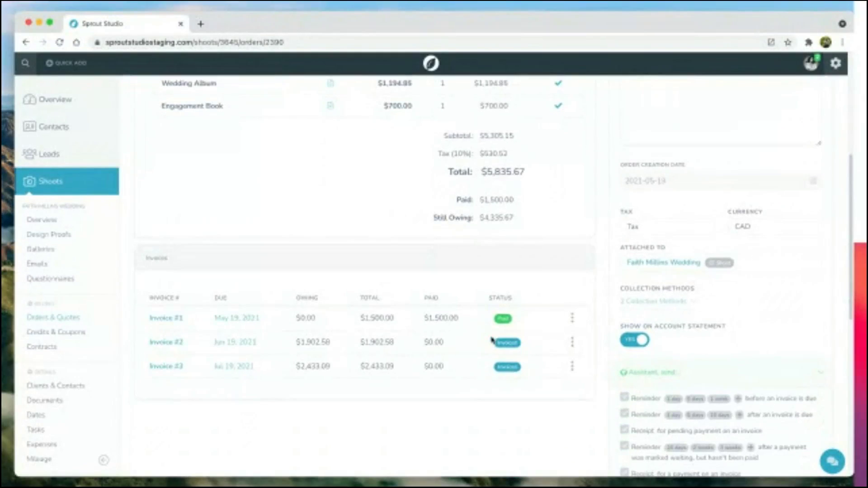
pyautogui.scroll(6, 515, 330)
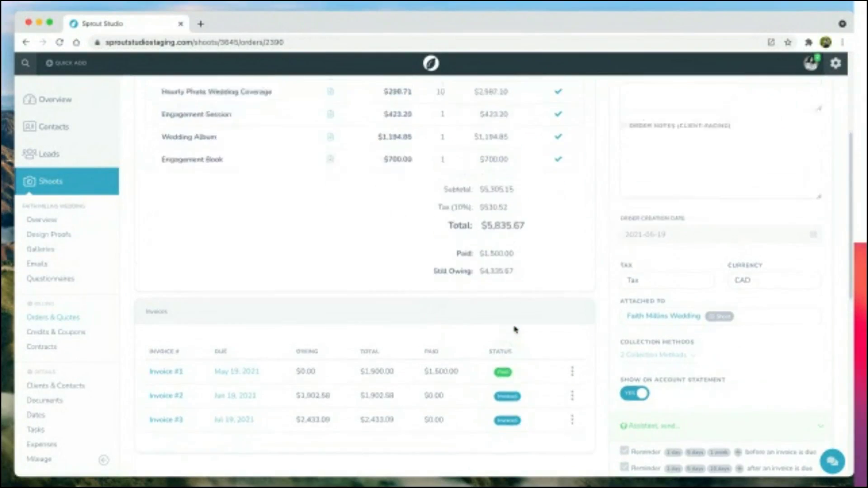
pyautogui.scroll(-8, 515, 330)
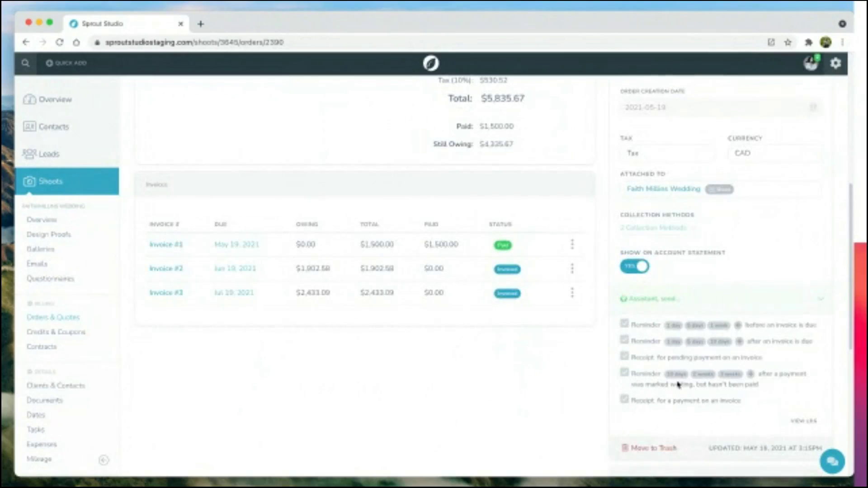
pyautogui.scroll(3, 293, 353)
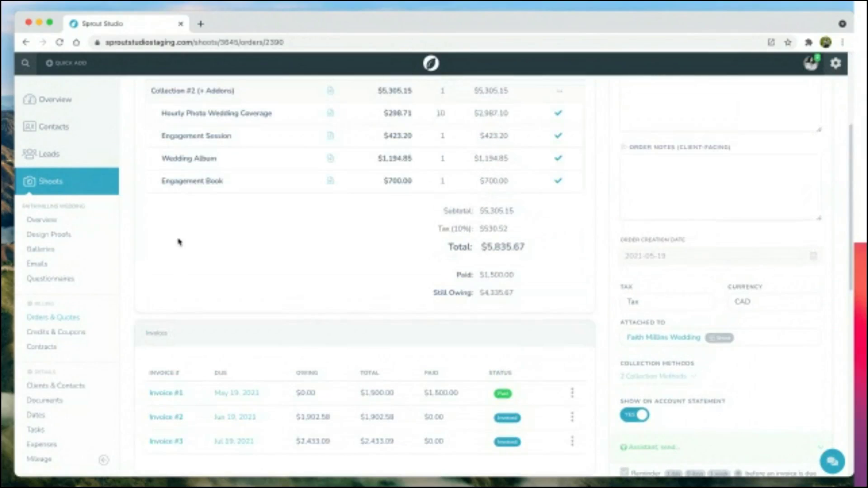
pyautogui.click(48, 348)
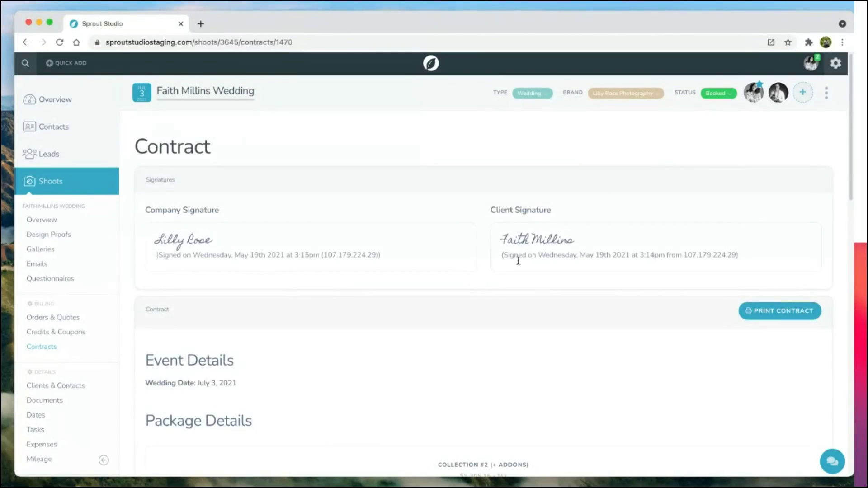
# Step: Go to the wedding shoot's Overview and open its Tasks page under Details
pyautogui.scroll(-15, 271, 339)
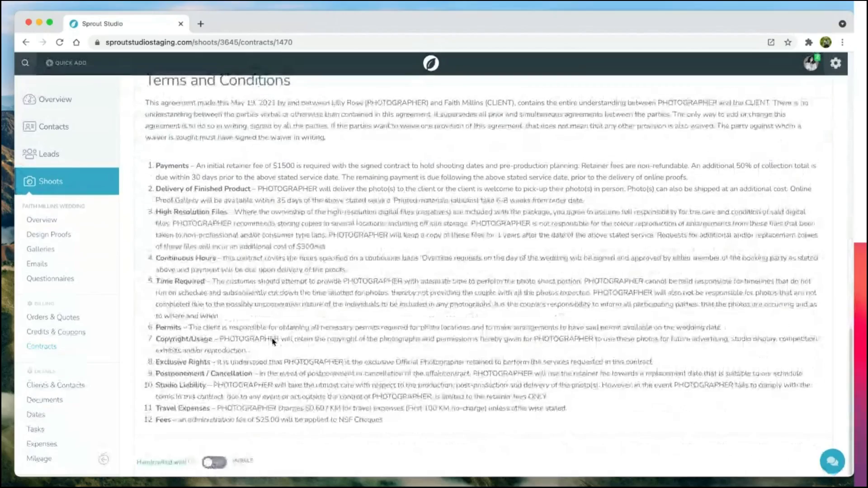
pyautogui.scroll(15, 272, 343)
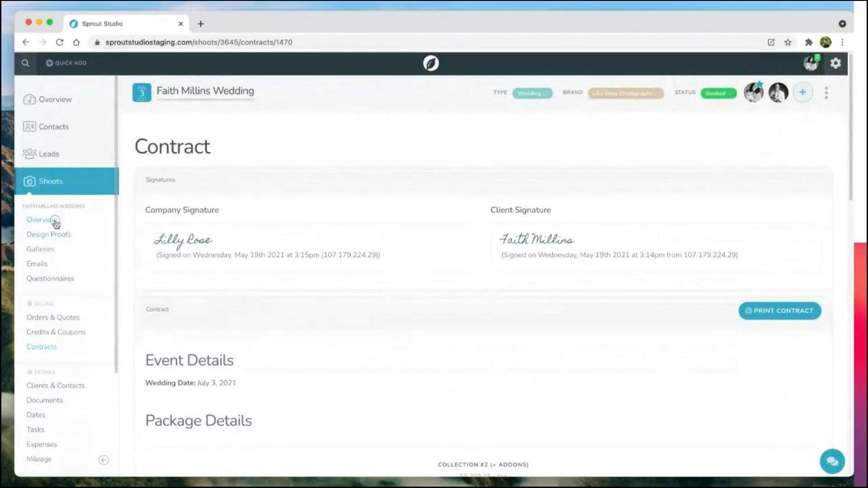
pyautogui.click(55, 222)
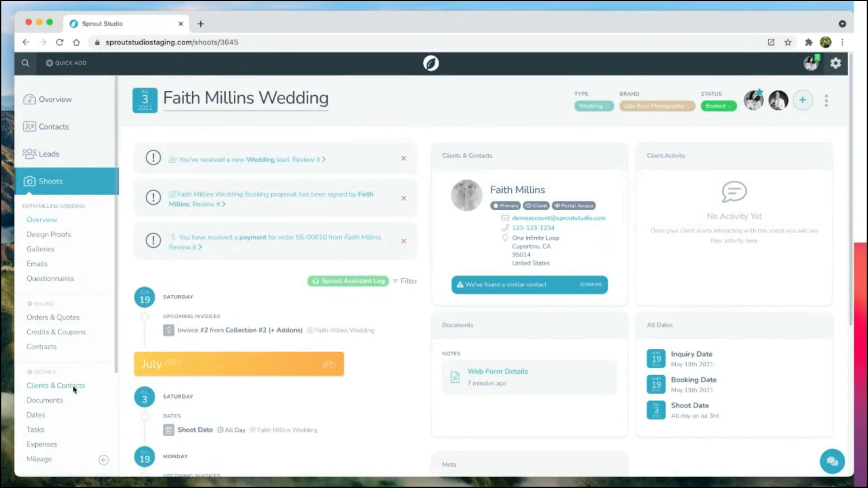
pyautogui.click(36, 429)
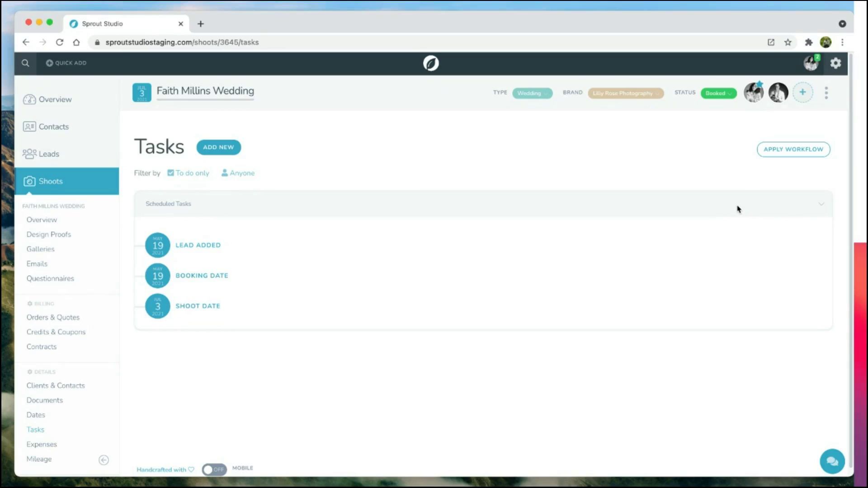
# Step: Apply the Wedding Workflow with all four steps, including the thank-you card and questionnaire
pyautogui.click(762, 149)
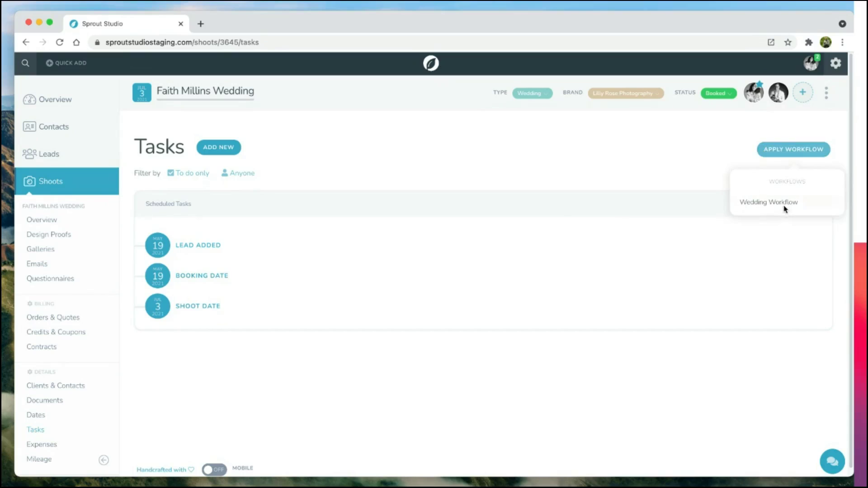
pyautogui.click(772, 207)
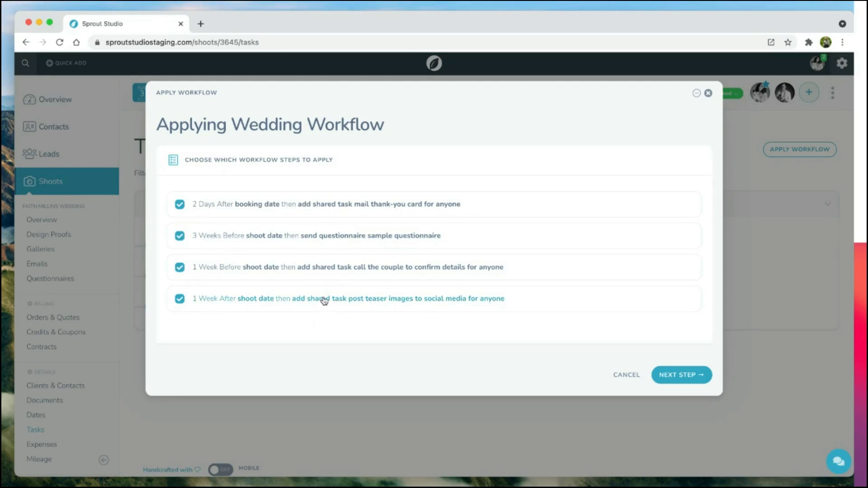
pyautogui.click(273, 236)
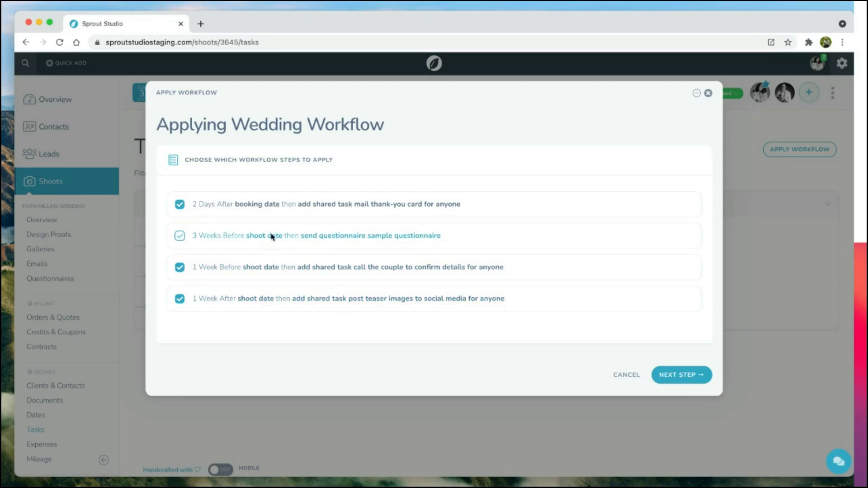
pyautogui.click(267, 204)
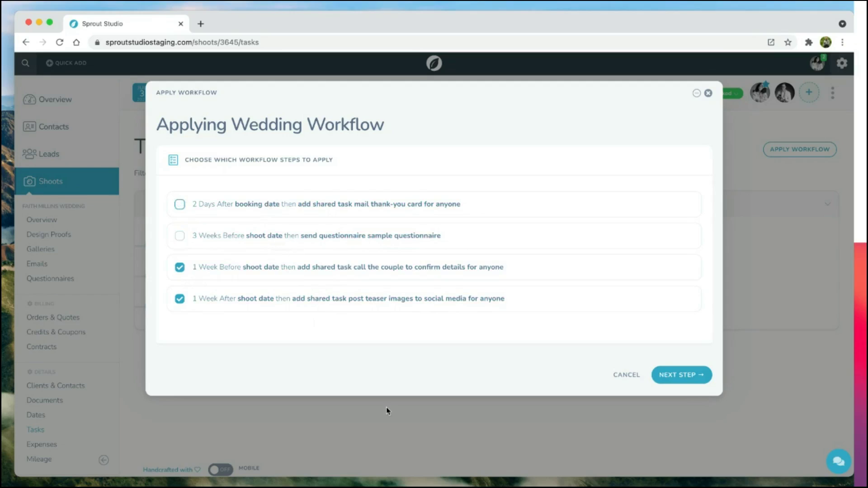
pyautogui.click(239, 239)
pyautogui.click(239, 206)
pyautogui.click(670, 376)
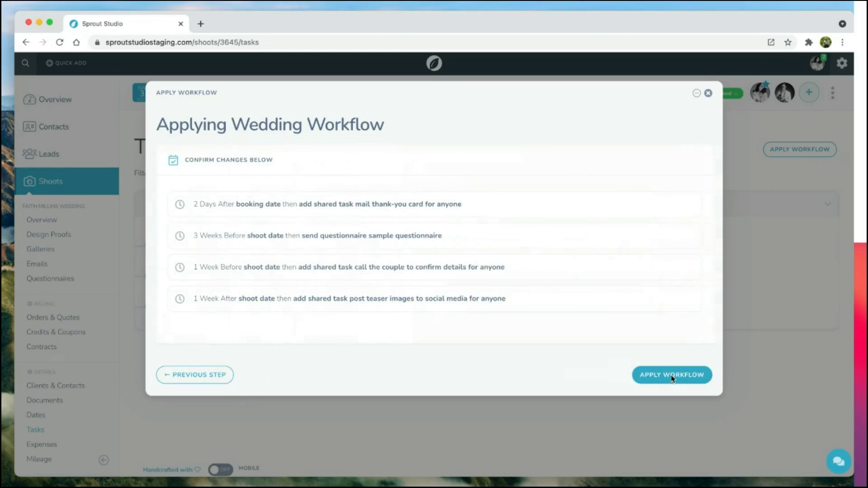
pyautogui.click(671, 376)
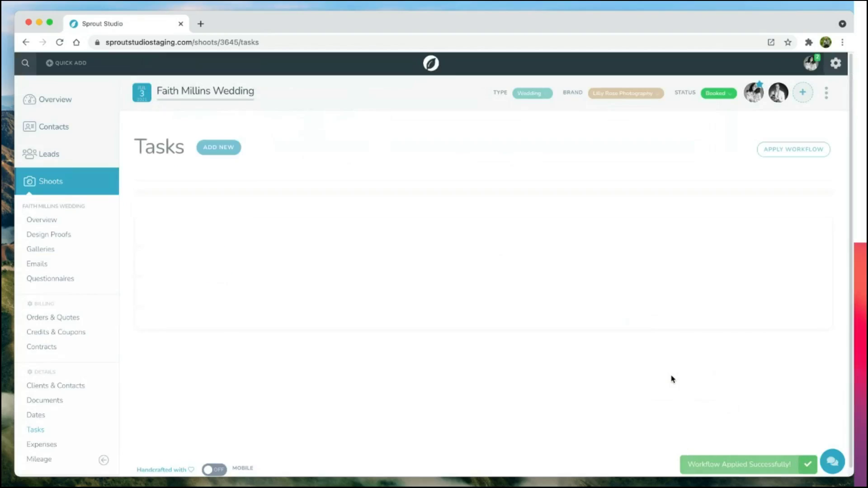
pyautogui.scroll(-2, 430, 375)
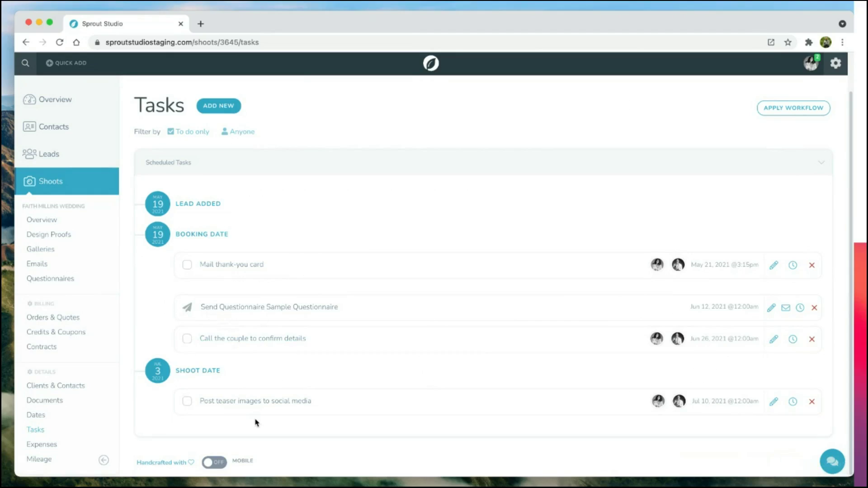
# Step: Scroll through the shoot's Overview timeline of new tasks, then go to the main Dashboard
pyautogui.click(52, 224)
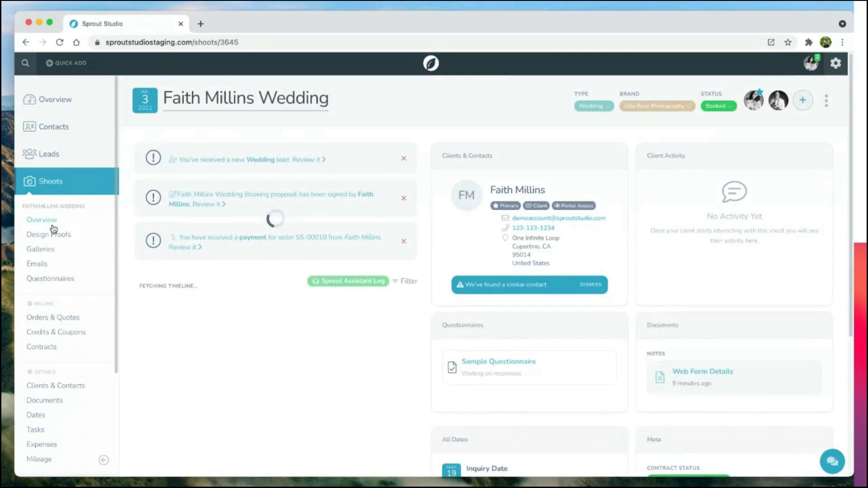
pyautogui.scroll(-2, 249, 318)
pyautogui.scroll(-1, 249, 317)
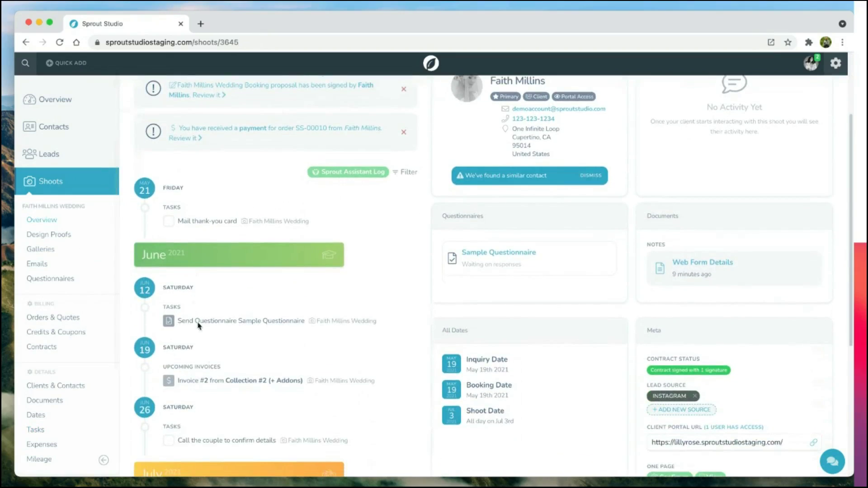
pyautogui.scroll(3, 233, 430)
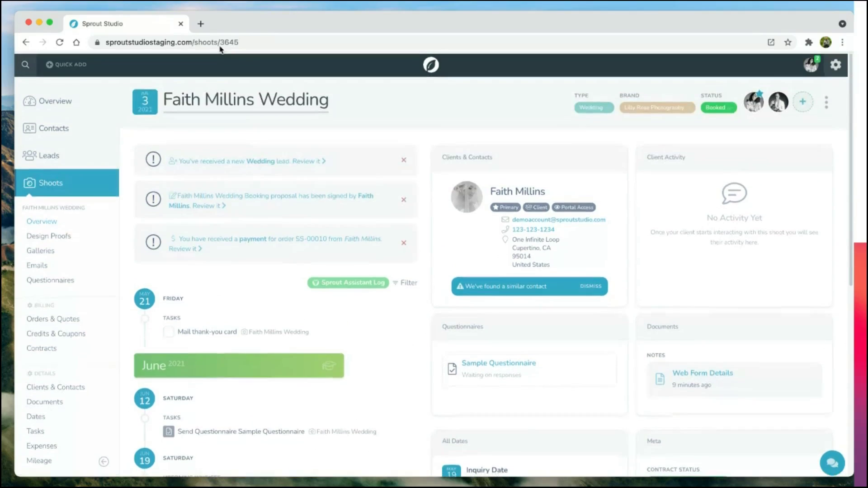
pyautogui.click(54, 100)
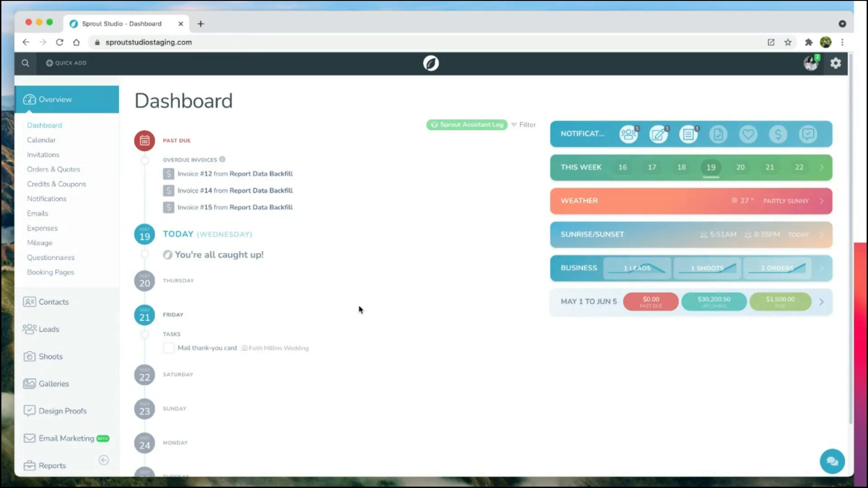
# Step: From the Dashboard, open the Invitations page listing the Pre-Wedding Phone Call invitation
pyautogui.scroll(-3, 359, 310)
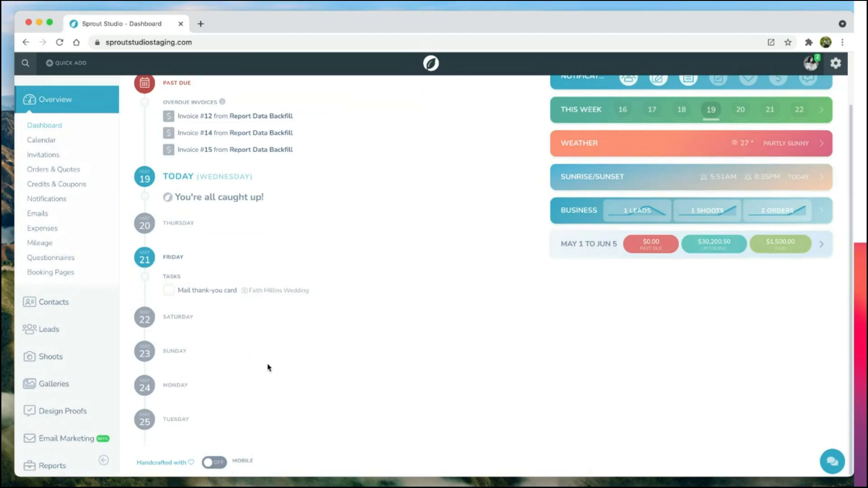
pyautogui.scroll(3, 269, 367)
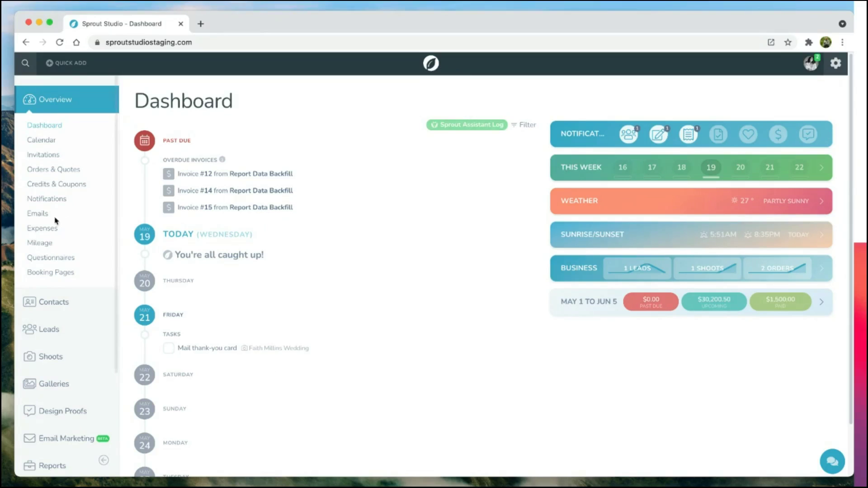
pyautogui.click(54, 159)
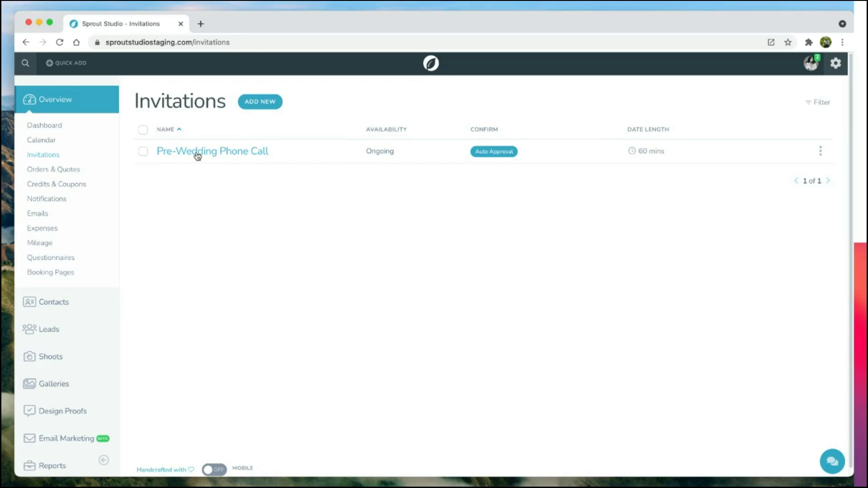
# Step: Expand the Pre-Wedding Phone Call's Availability, Advanced Availability and Date Details, then save it
pyautogui.click(244, 153)
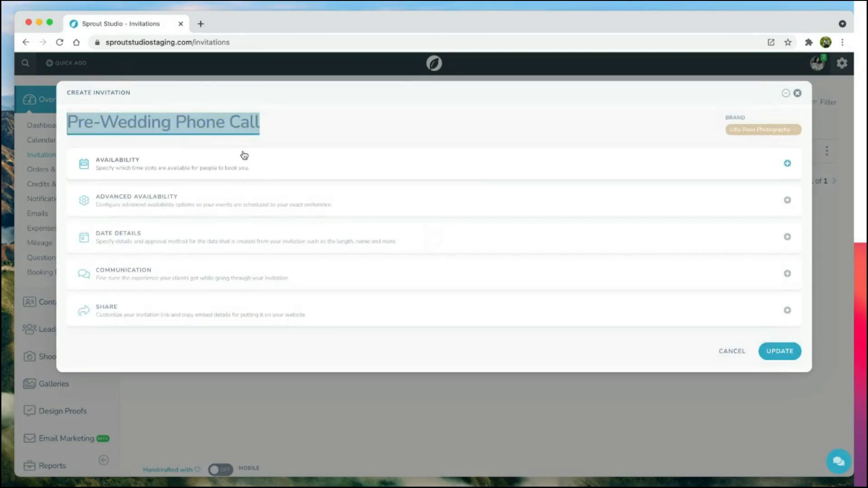
pyautogui.click(236, 165)
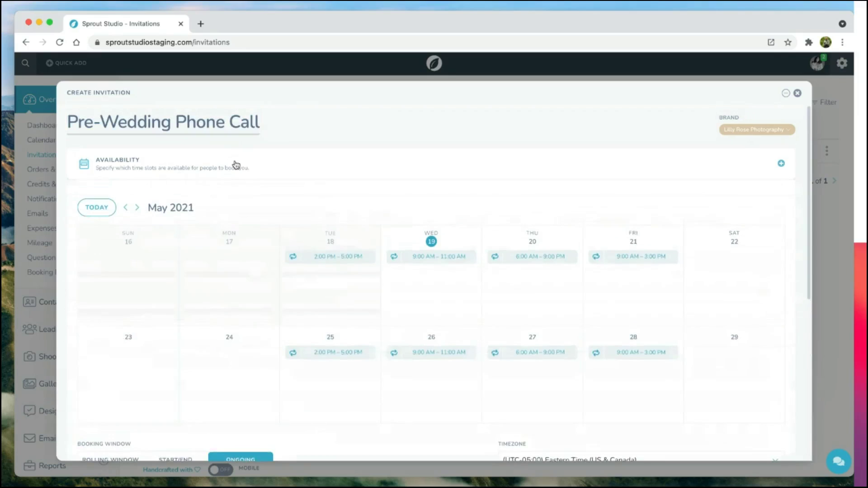
pyautogui.scroll(-1, 556, 285)
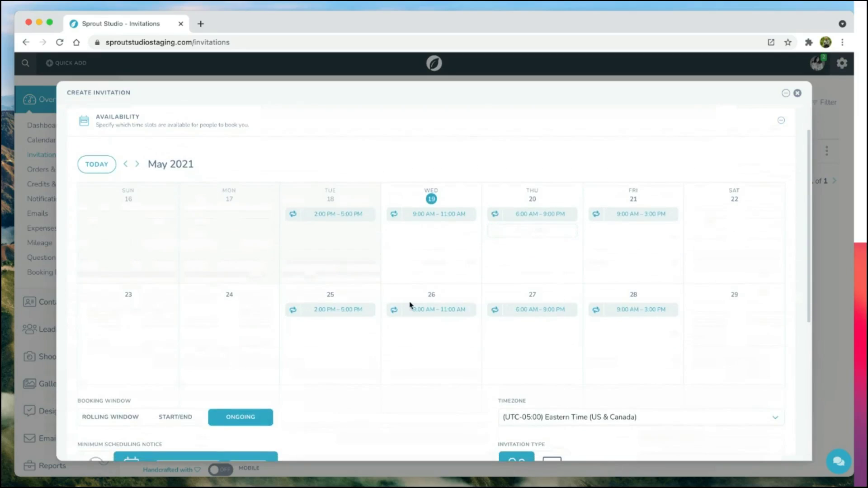
pyautogui.scroll(-3, 410, 304)
pyautogui.scroll(-2, 510, 272)
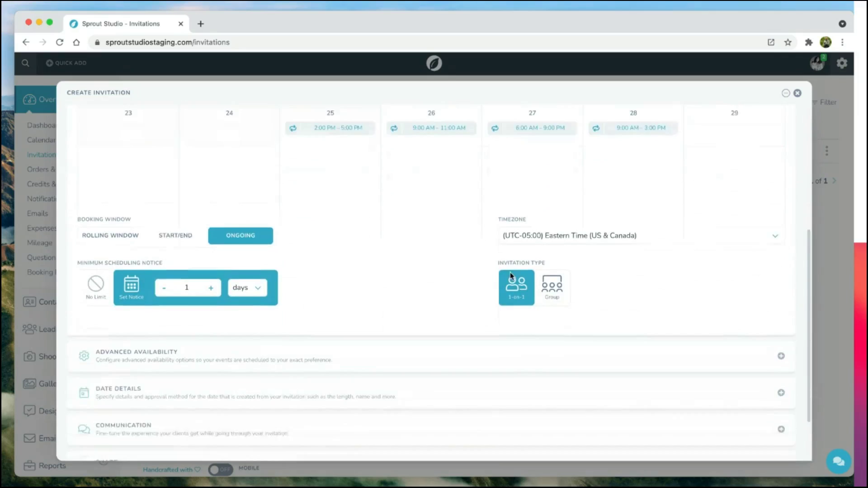
pyautogui.click(250, 351)
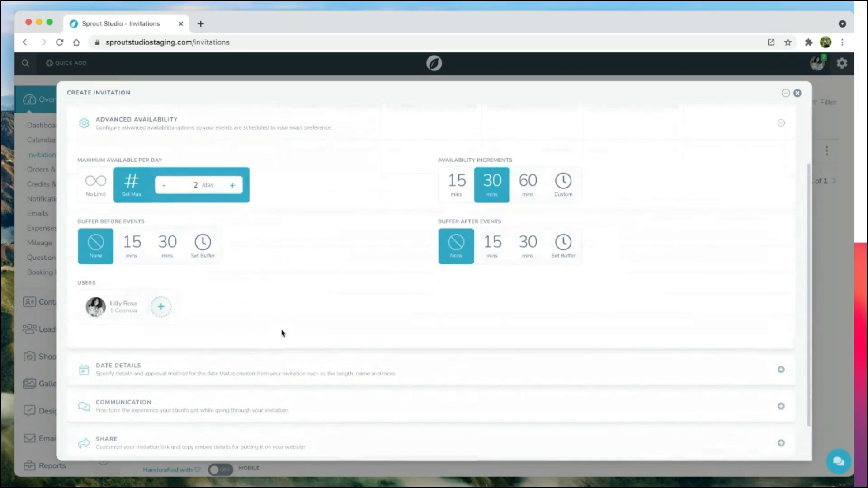
pyautogui.click(260, 369)
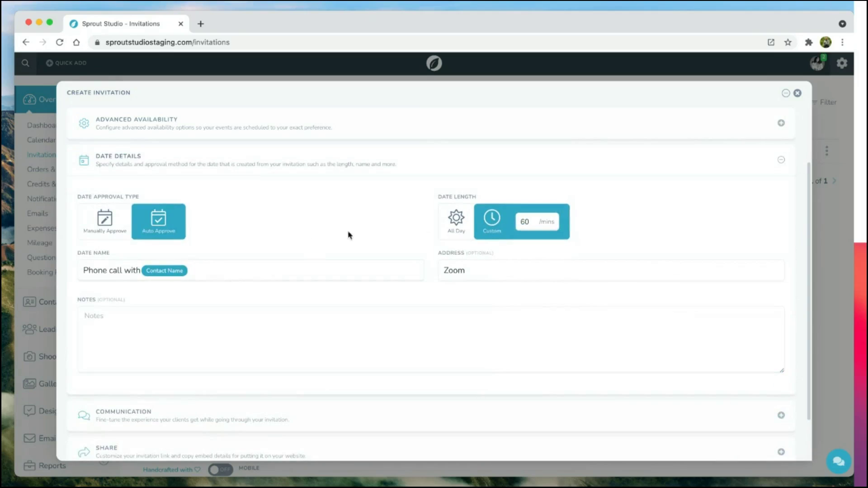
pyautogui.scroll(-1, 280, 240)
pyautogui.scroll(-1, 280, 240)
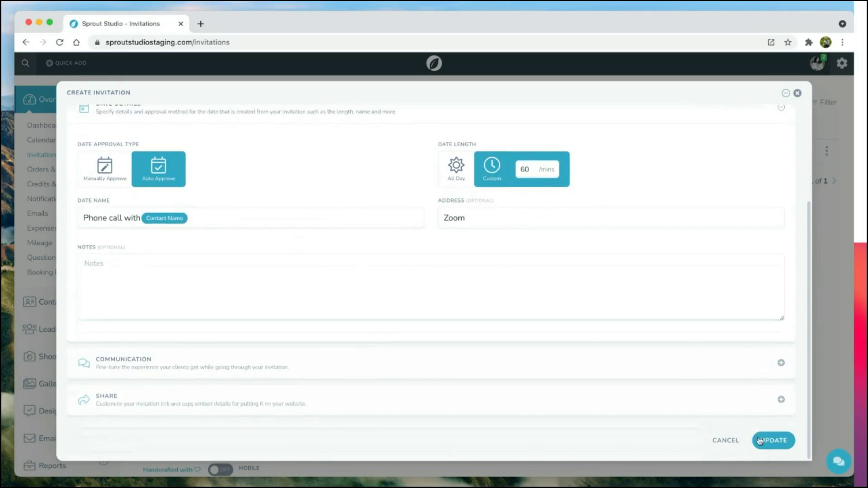
pyautogui.click(774, 441)
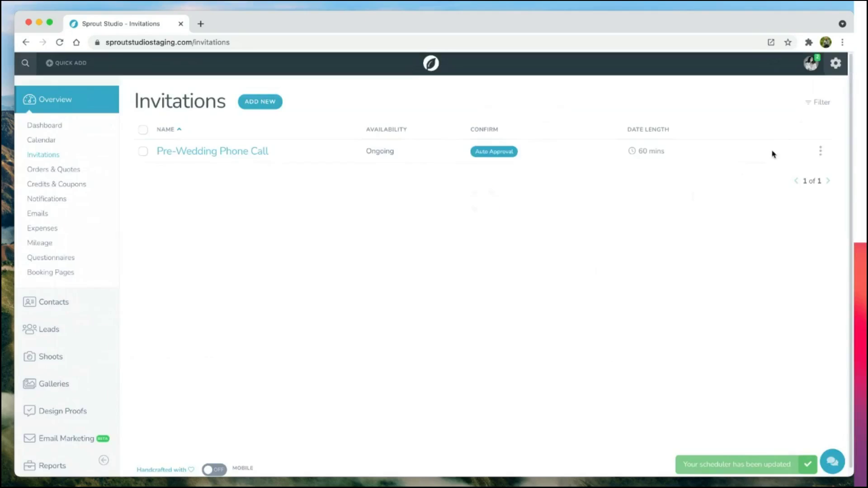
pyautogui.click(820, 151)
# Step: Open the Pre-Wedding Phone Call's public booking page in a new tab
pyautogui.click(792, 226)
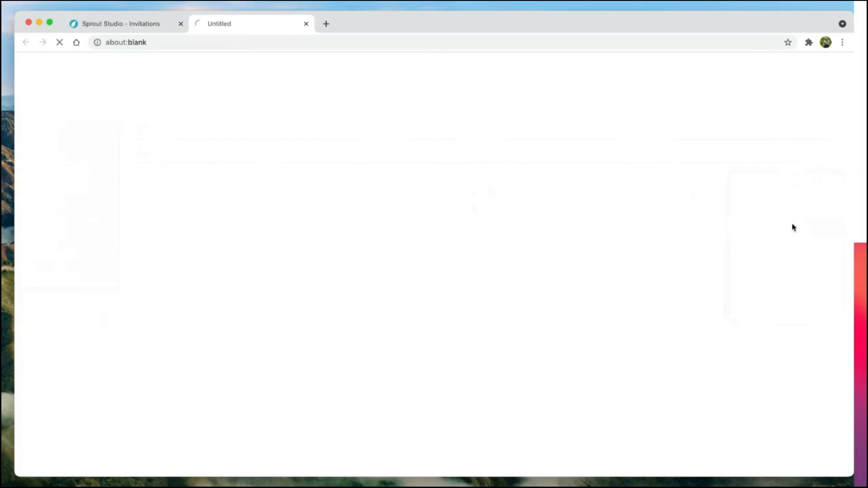
pyautogui.scroll(-3, 545, 322)
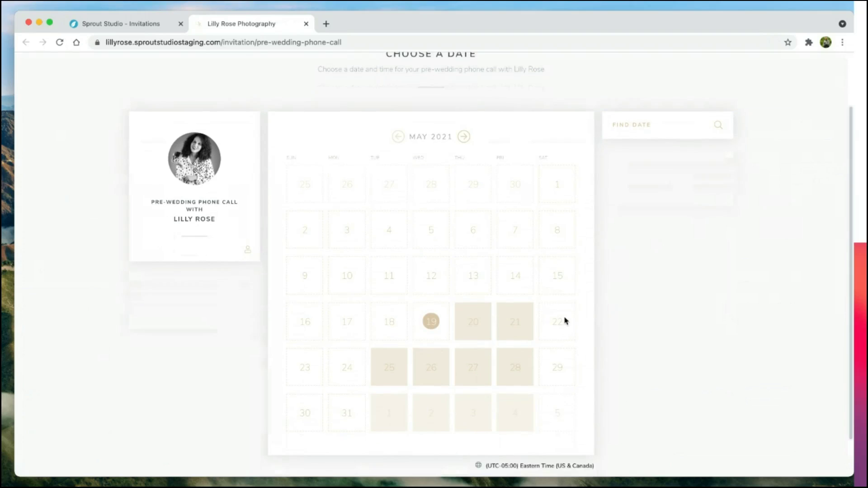
pyautogui.scroll(1, 430, 307)
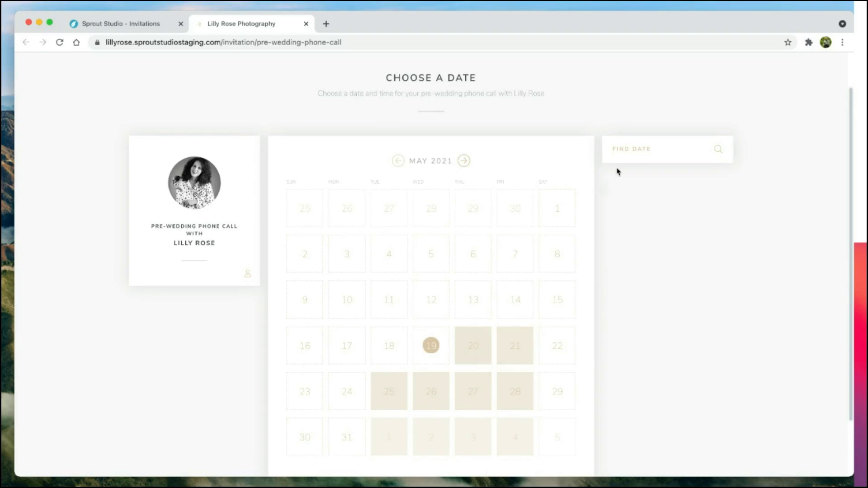
# Step: Filter to Fridays, book the 11:00 AM – 12:00 PM slot on Friday the 21st, then close the page
pyautogui.click(625, 154)
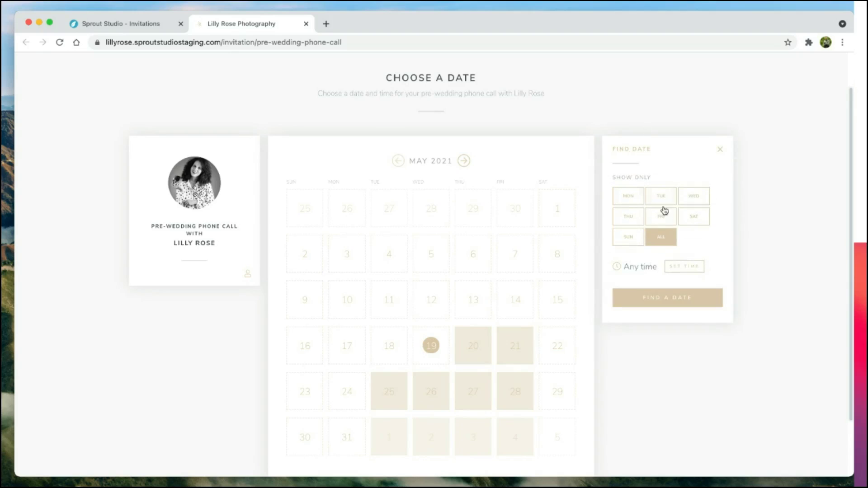
pyautogui.click(663, 218)
pyautogui.click(685, 266)
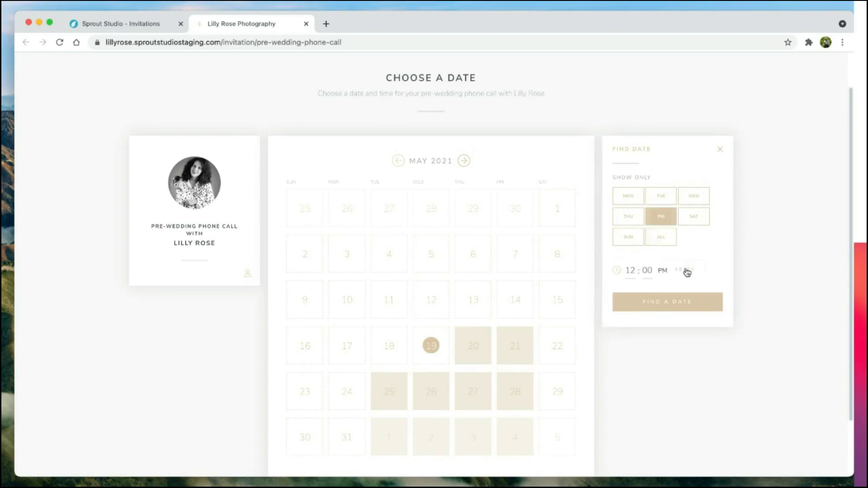
pyautogui.click(673, 309)
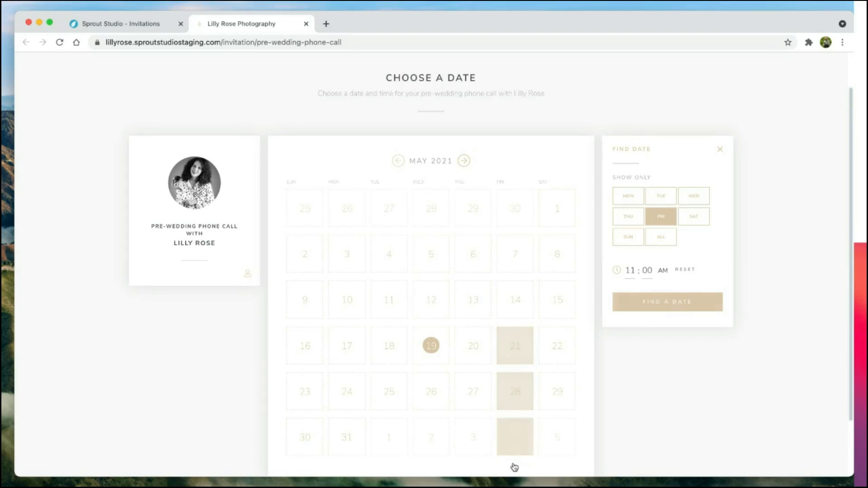
pyautogui.click(519, 356)
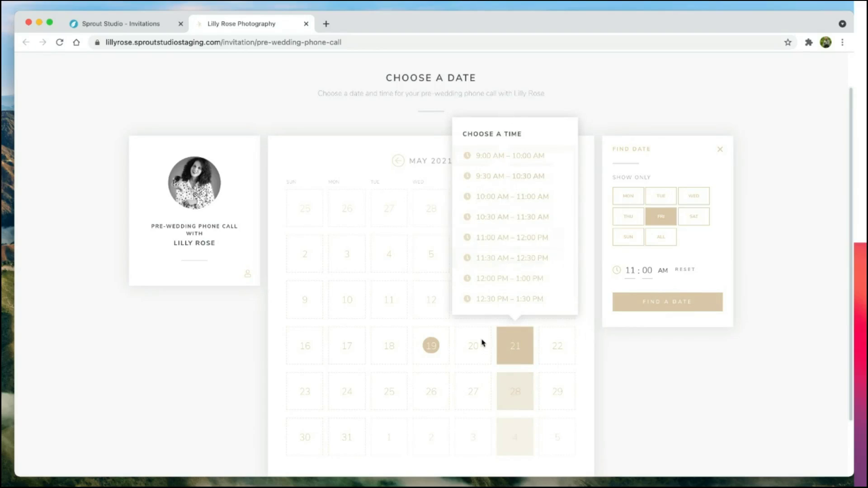
pyautogui.click(504, 244)
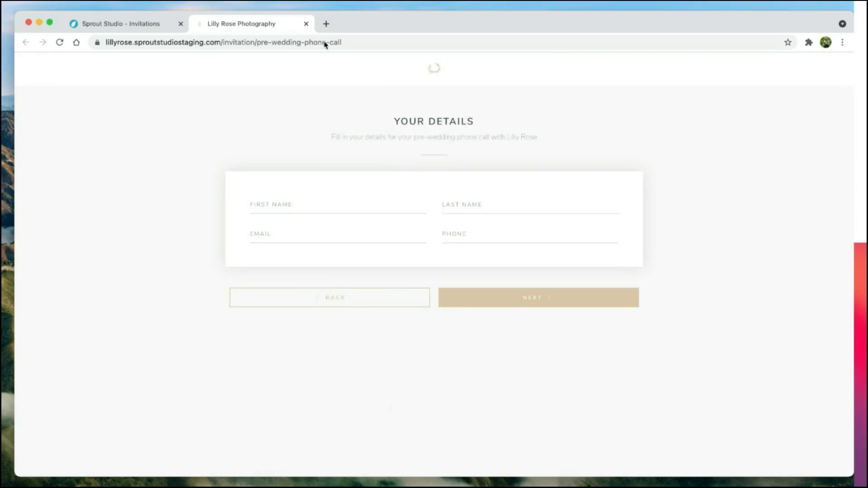
pyautogui.click(306, 24)
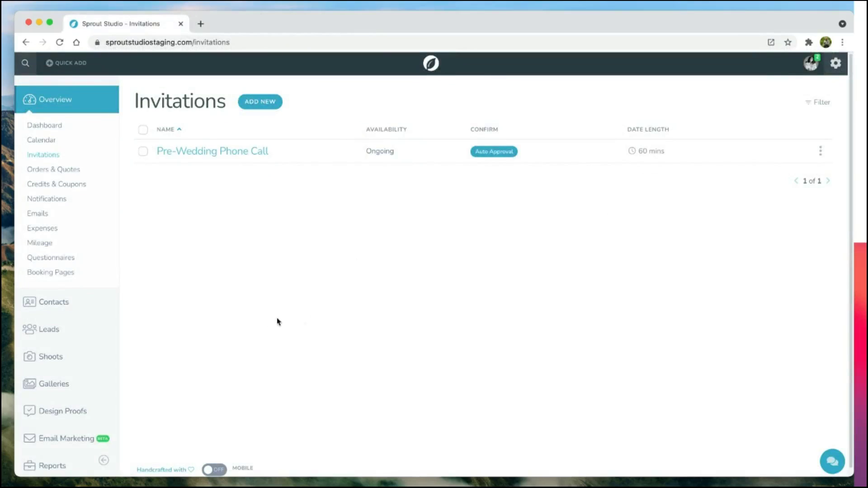
# Step: Go to Shoots, open the couple's wedding shoot and show its empty Galleries page
pyautogui.click(93, 351)
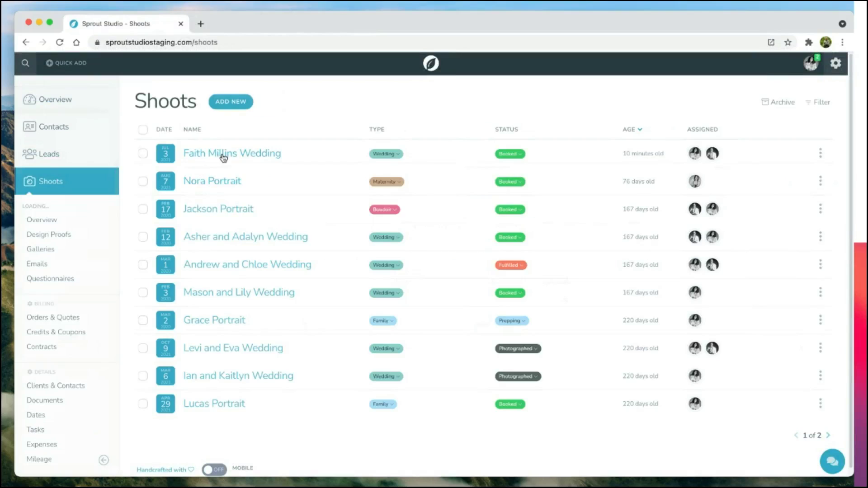
pyautogui.click(223, 154)
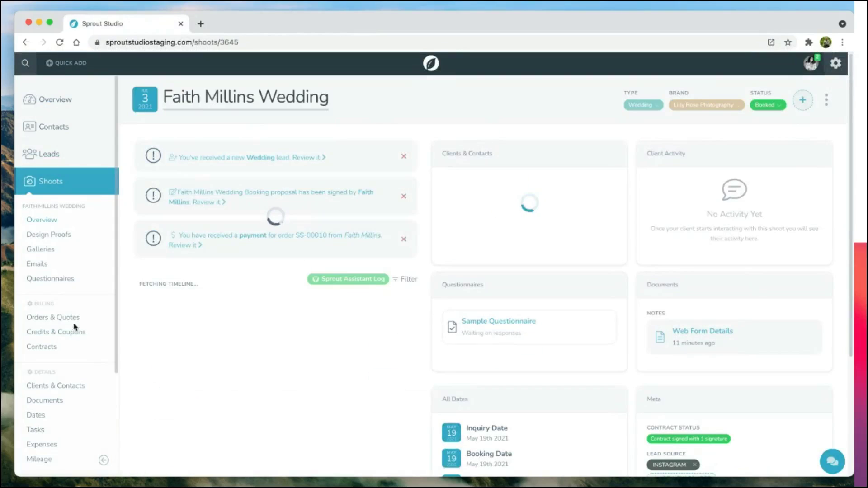
pyautogui.click(48, 252)
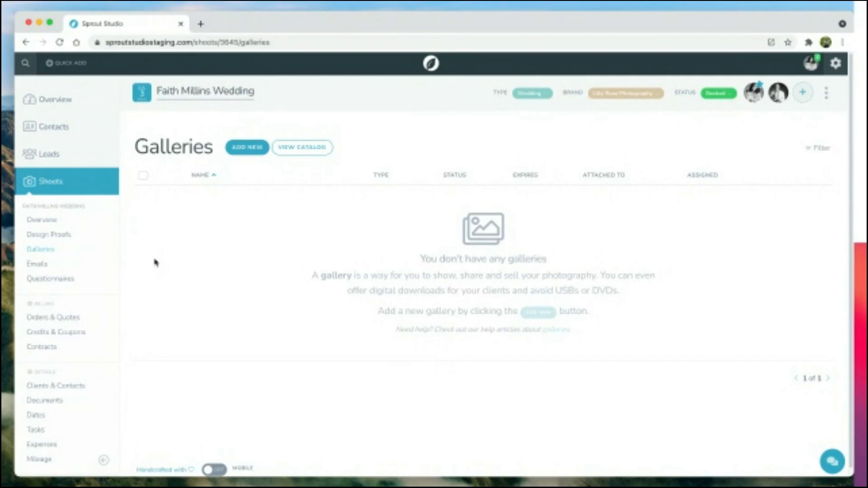
# Step: Create a gallery titled 'Faith & Peter' from the Wedding Gallery Template
pyautogui.click(241, 147)
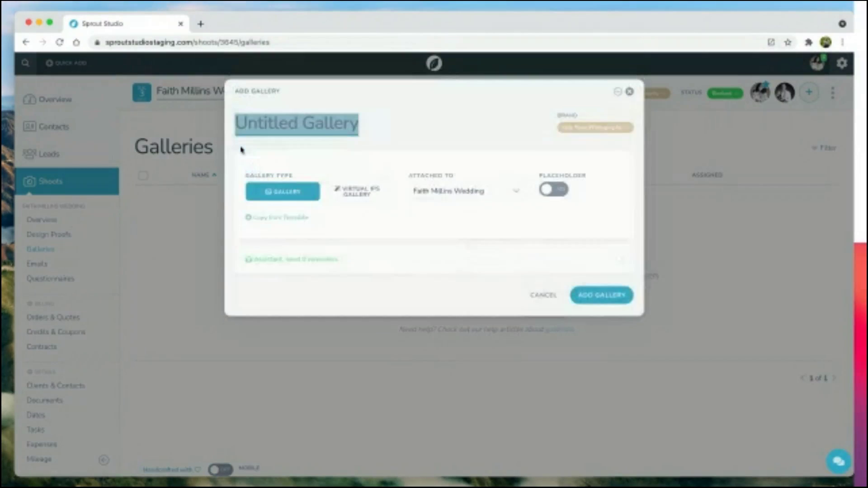
pyautogui.write('Faith & Peter')
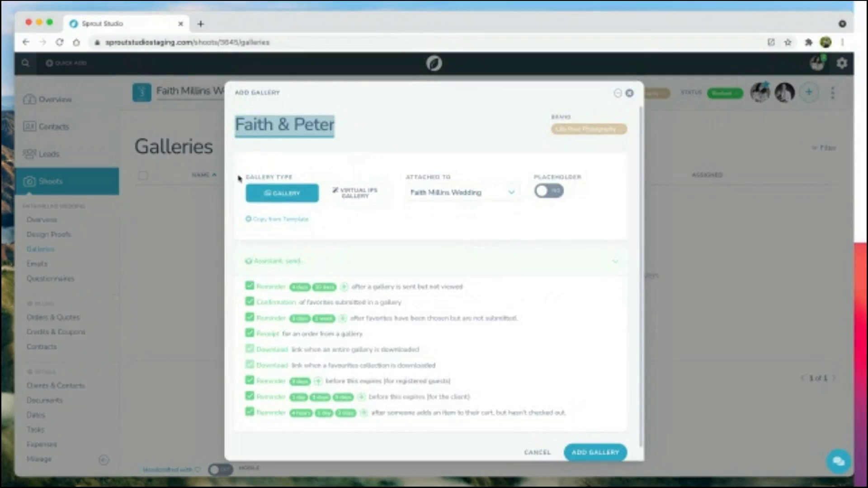
pyautogui.click(288, 220)
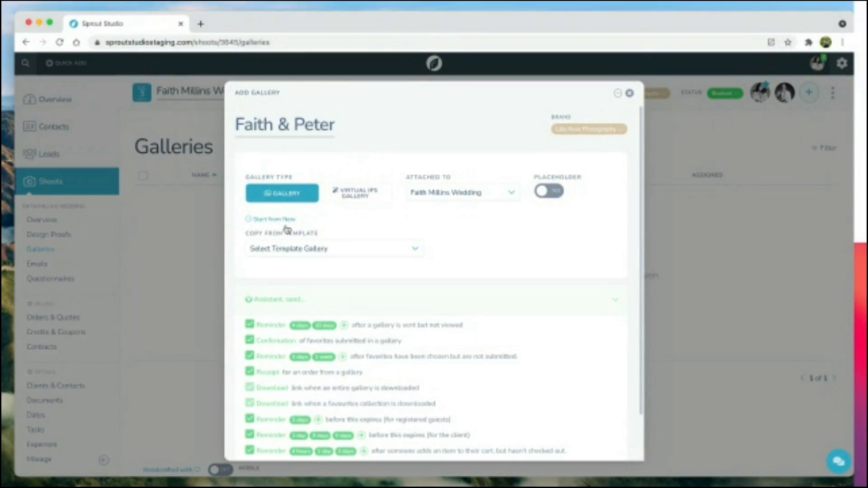
pyautogui.click(273, 249)
pyautogui.click(271, 283)
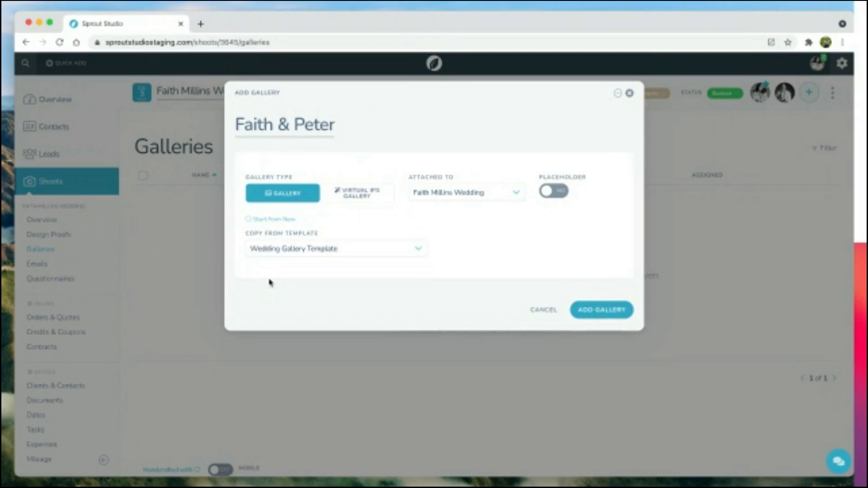
pyautogui.click(604, 311)
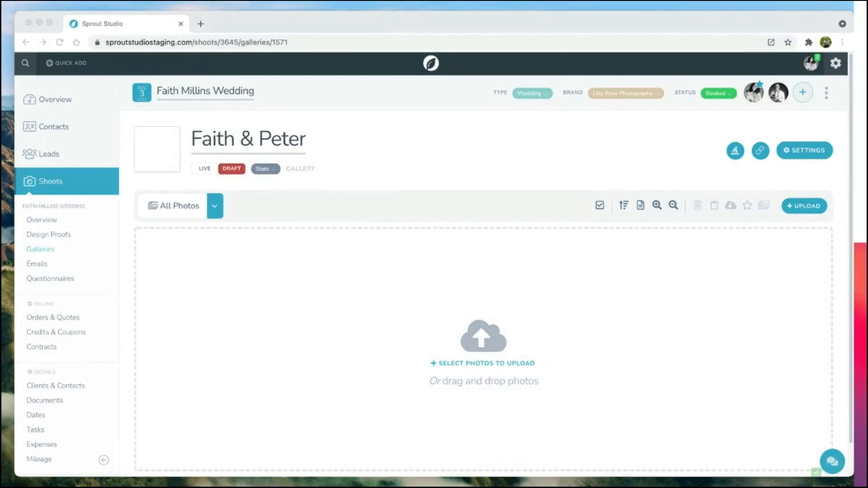
# Step: Upload the 45 wedding photos into the gallery and review its collections
pyautogui.moveTo(407, 381); pyautogui.dragTo(431, 384)
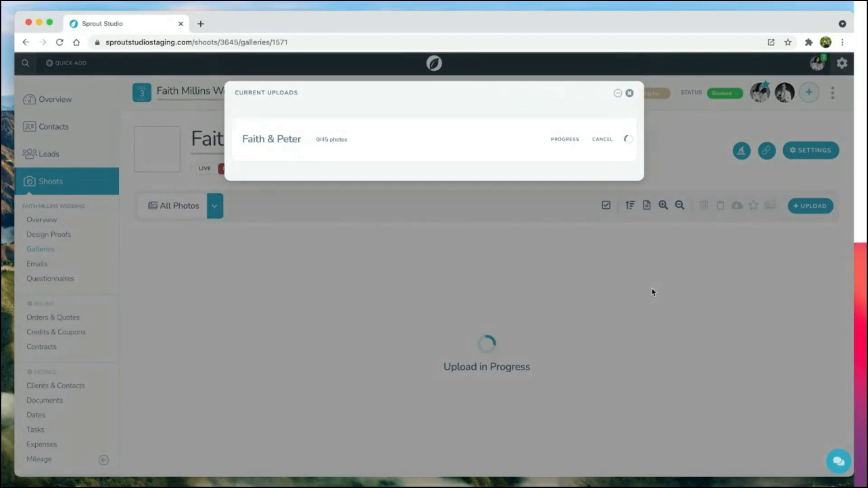
pyautogui.click(559, 139)
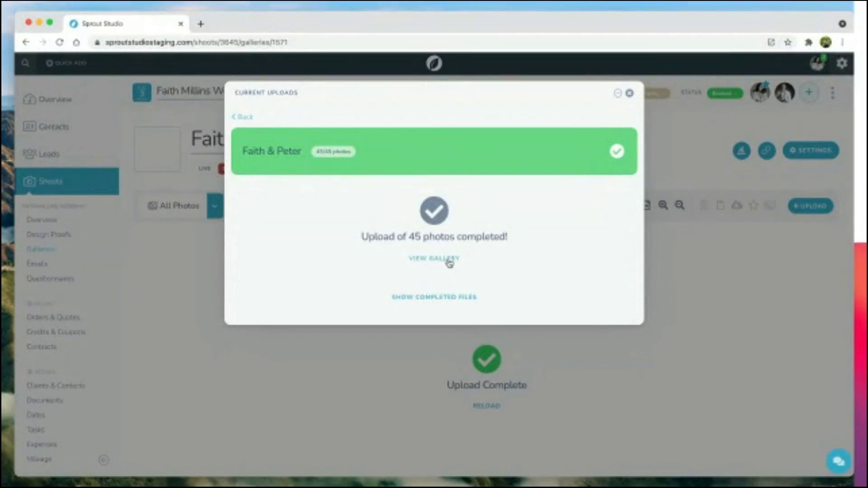
pyautogui.click(445, 258)
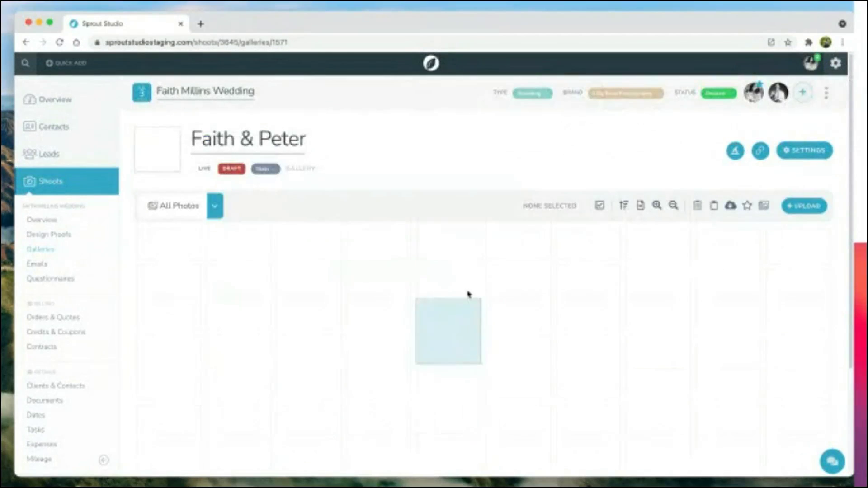
pyautogui.scroll(-4, 468, 271)
pyautogui.scroll(1, 467, 269)
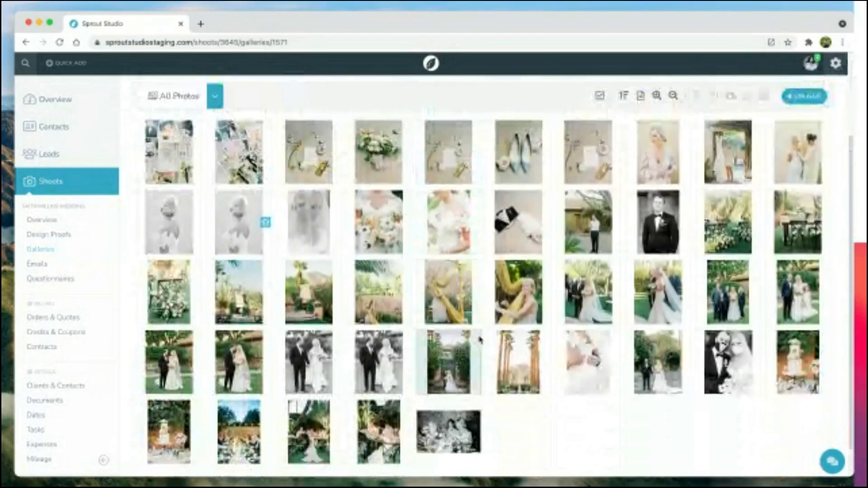
pyautogui.scroll(3, 488, 331)
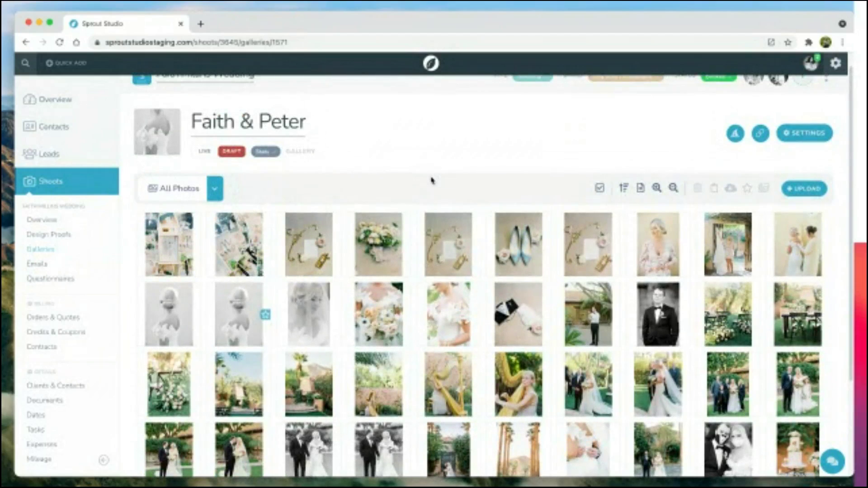
pyautogui.scroll(1, 432, 180)
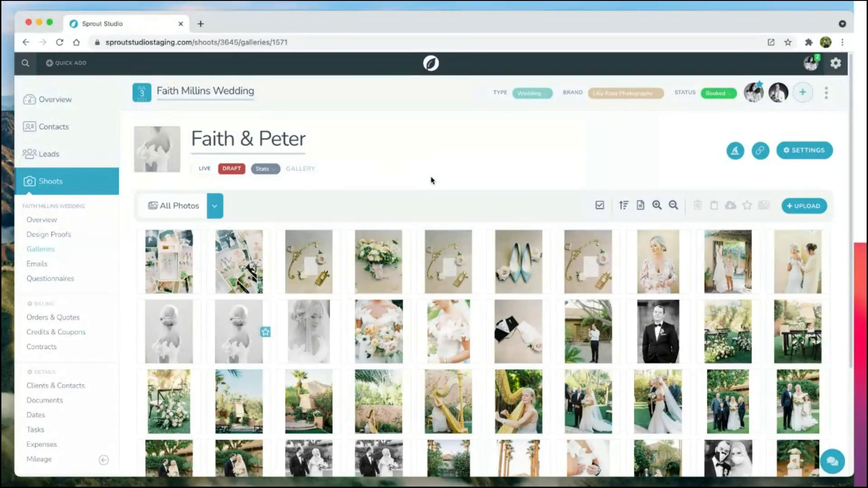
pyautogui.click(216, 207)
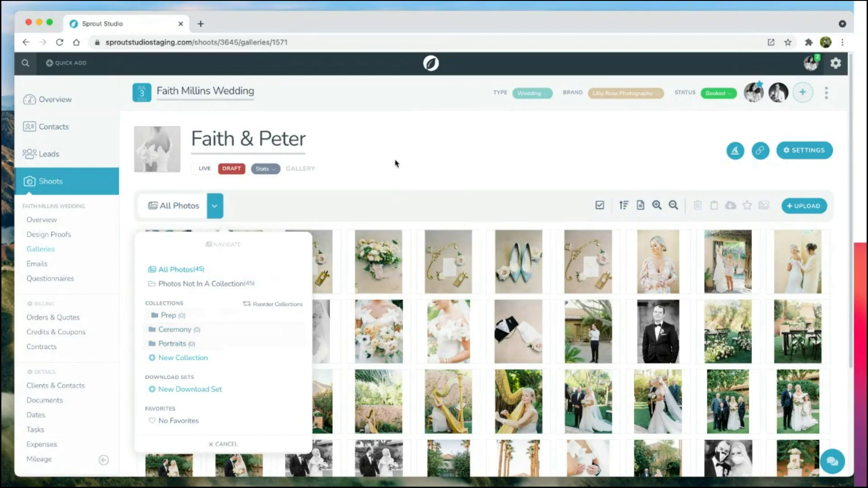
# Step: Dismiss the All Photos navigation dropdown to reveal the photo grid
pyautogui.click(394, 189)
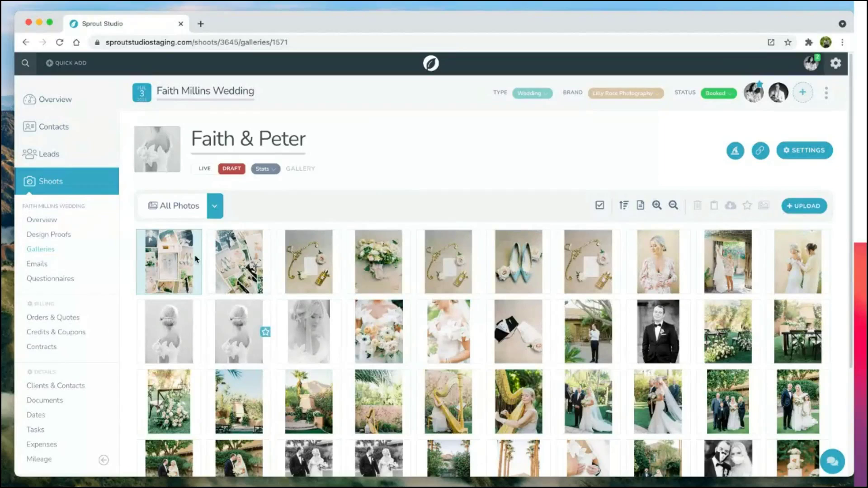
# Step: Set the bouquet photo as the featured image, focal point on the bouquet, and save
pyautogui.click(385, 341)
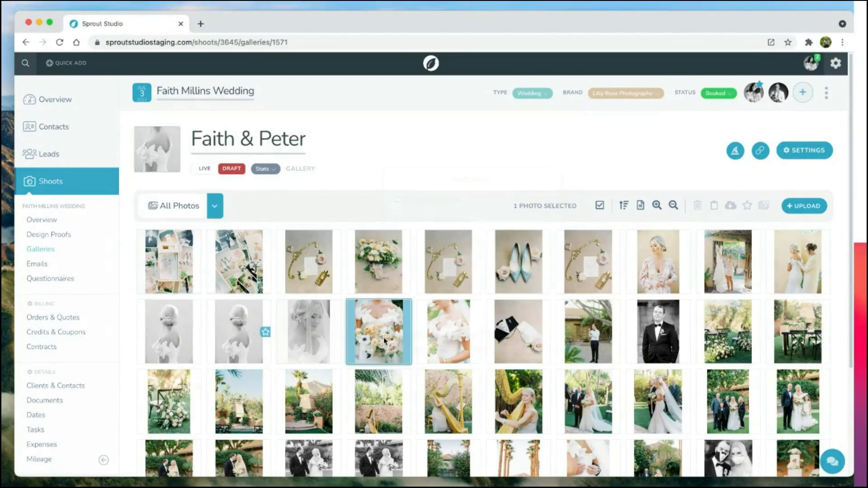
pyautogui.rightClick(384, 340)
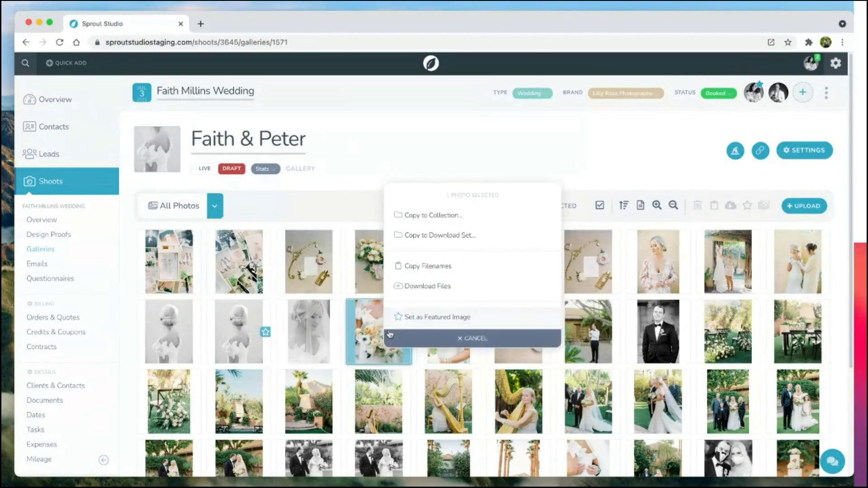
pyautogui.click(452, 318)
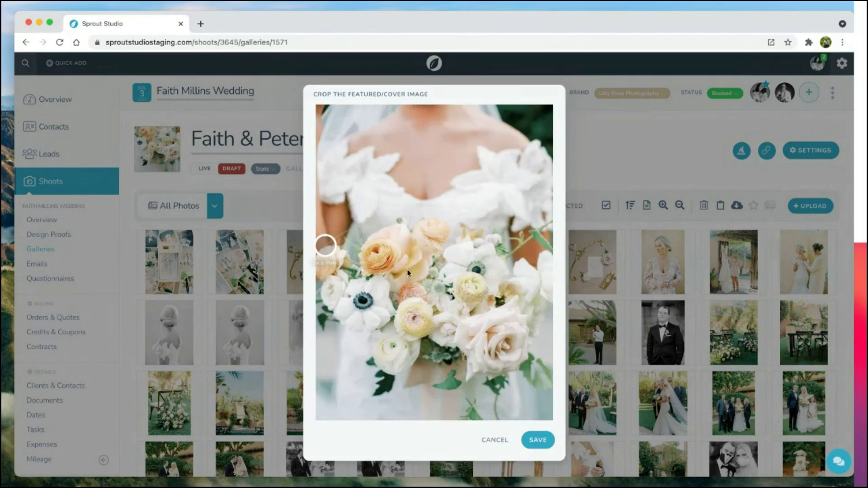
pyautogui.moveTo(434, 364); pyautogui.dragTo(434, 244)
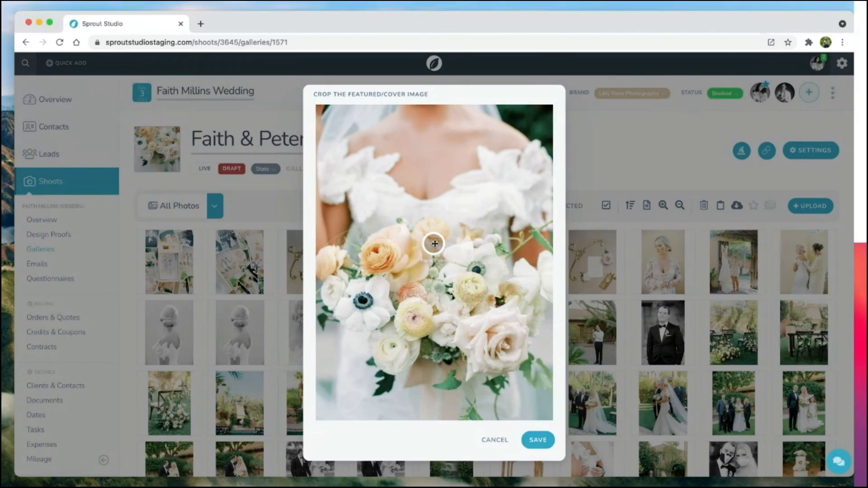
pyautogui.click(538, 440)
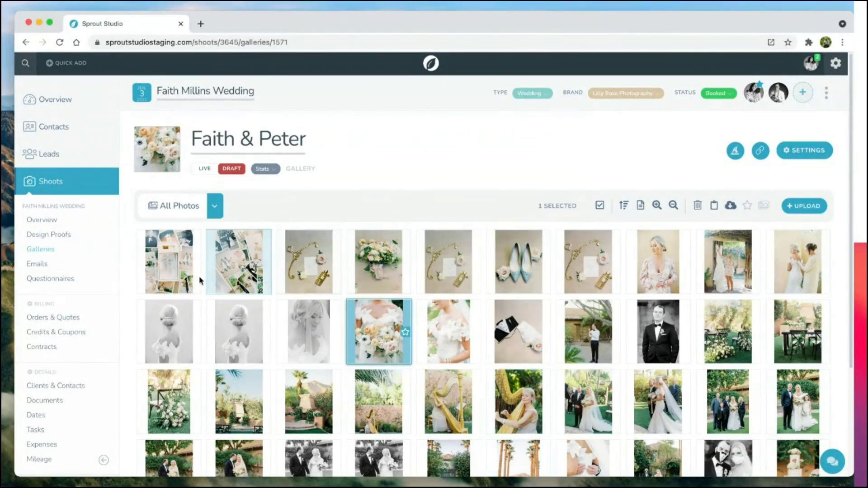
# Step: Copy the first 18 photos, through the groom portrait, into the Prep collection
pyautogui.click(166, 272)
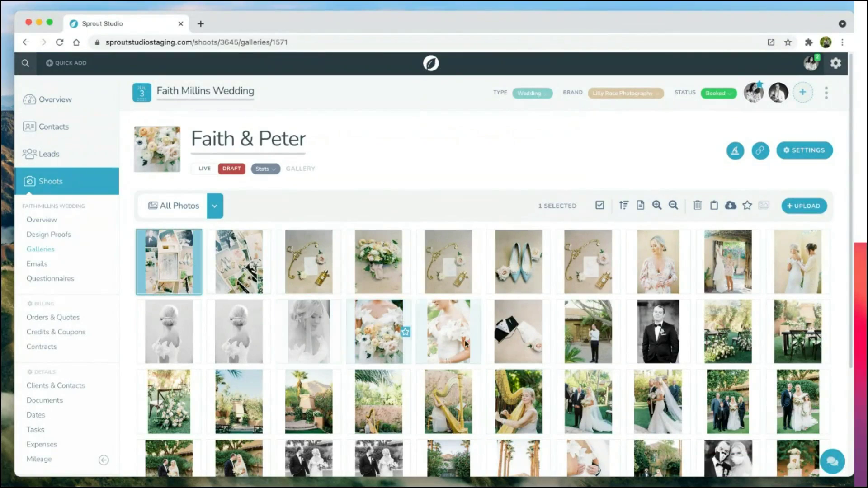
pyautogui.keyDown('shift'); pyautogui.click(665, 343); pyautogui.keyUp('shift')
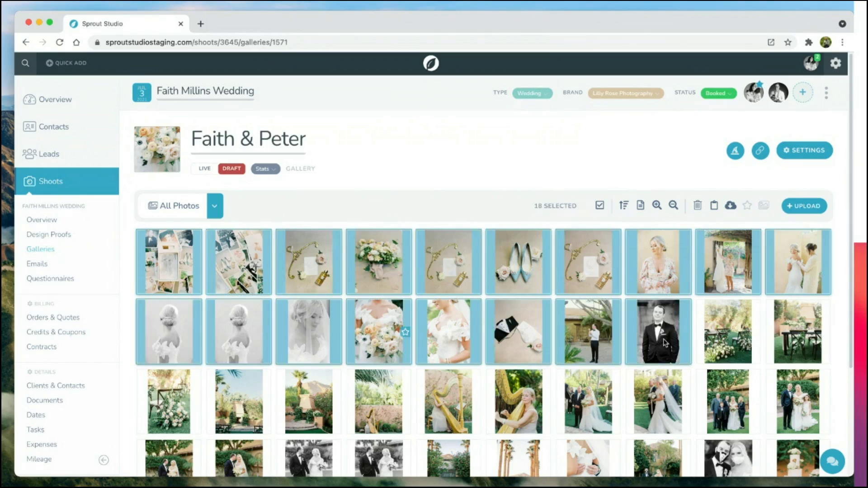
pyautogui.rightClick(664, 343)
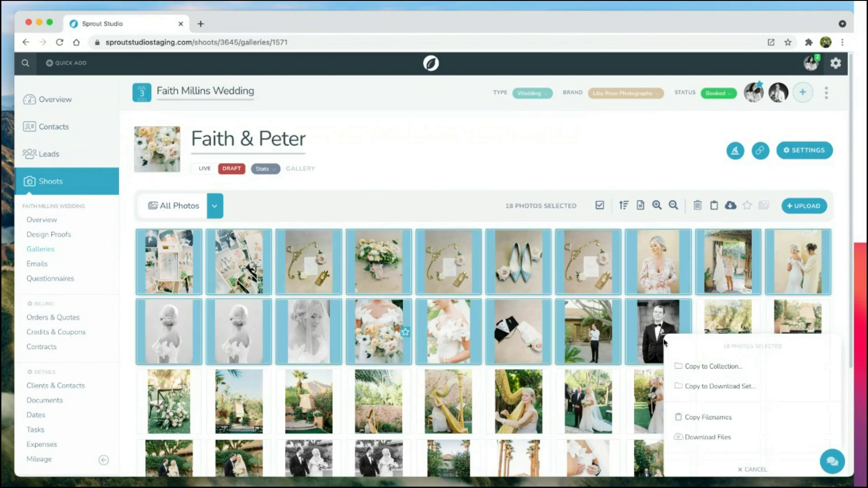
pyautogui.click(741, 368)
pyautogui.click(733, 387)
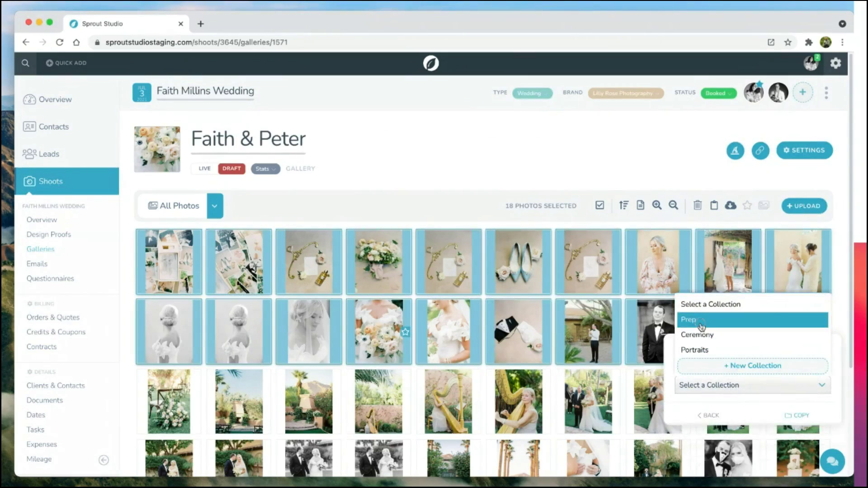
pyautogui.click(705, 320)
pyautogui.click(813, 416)
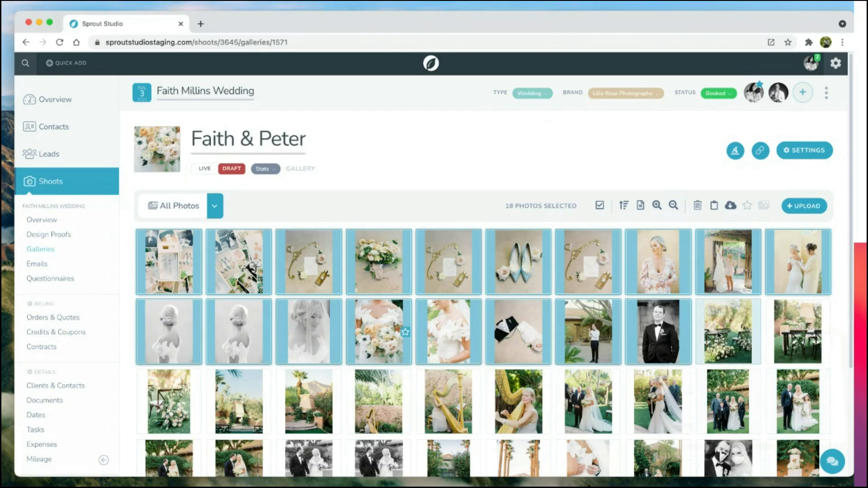
# Step: Copy the 12 ceremony photos, starting at the garden chairs photo, into the Ceremony collection
pyautogui.click(720, 335)
pyautogui.scroll(-2, 720, 334)
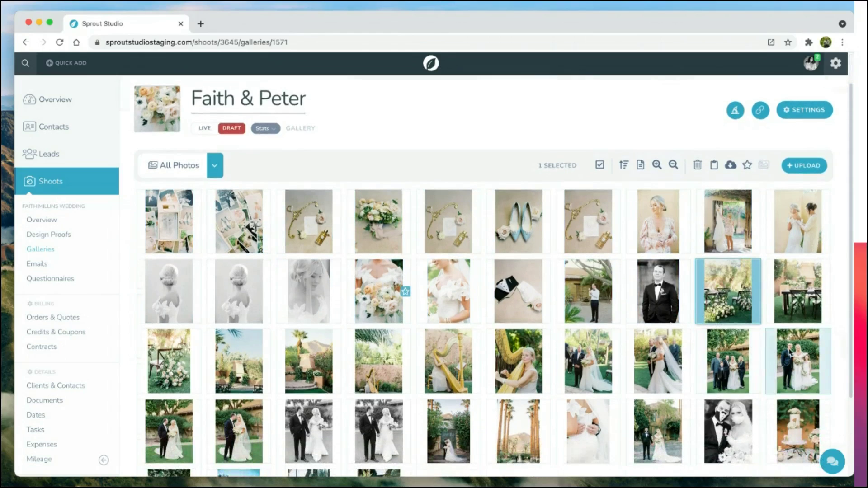
pyautogui.keyDown('shift'); pyautogui.click(798, 362); pyautogui.keyUp('shift')
pyautogui.rightClick(644, 342)
pyautogui.click(583, 331)
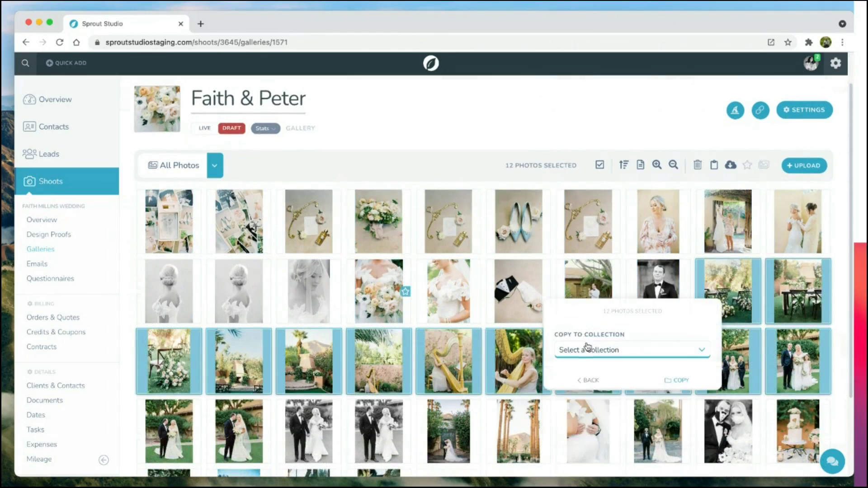
pyautogui.click(587, 349)
pyautogui.click(584, 401)
pyautogui.click(669, 383)
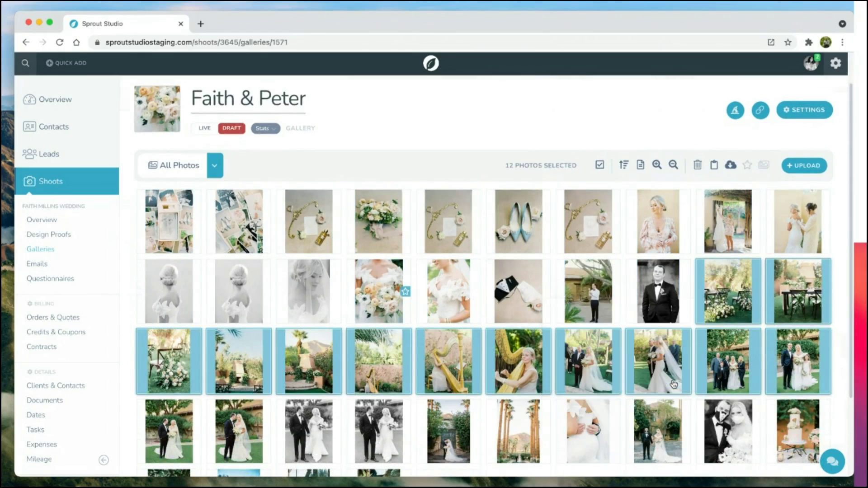
# Step: Copy the 15 photos in rows 4 and 5 into Portraits, then clear the selection
pyautogui.scroll(-2, 484, 271)
pyautogui.click(169, 357)
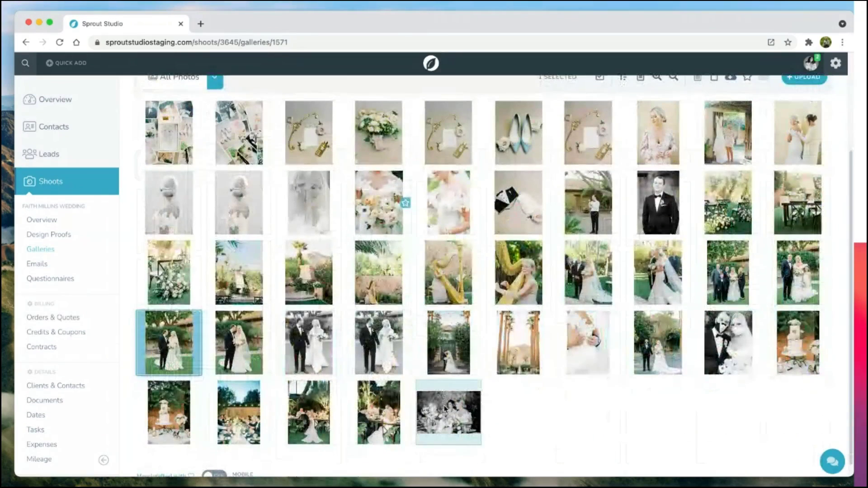
pyautogui.keyDown('shift'); pyautogui.click(448, 412); pyautogui.keyUp('shift')
pyautogui.rightClick(473, 340)
pyautogui.click(485, 255)
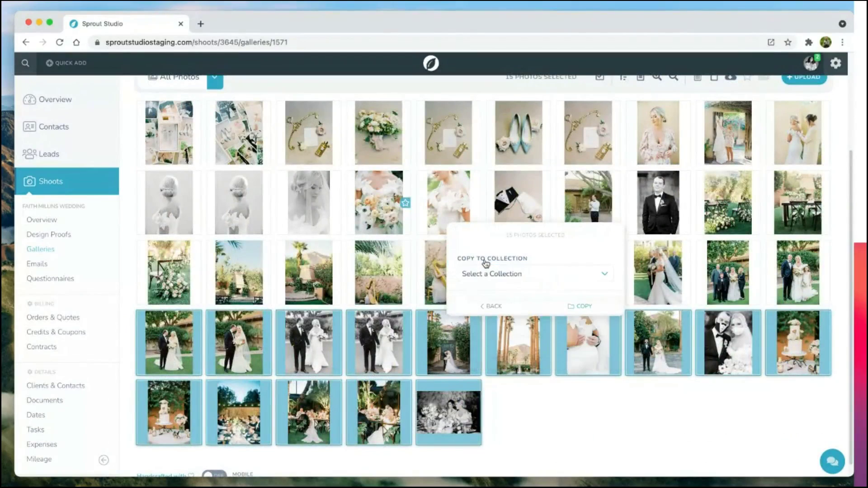
pyautogui.click(490, 273)
pyautogui.click(487, 354)
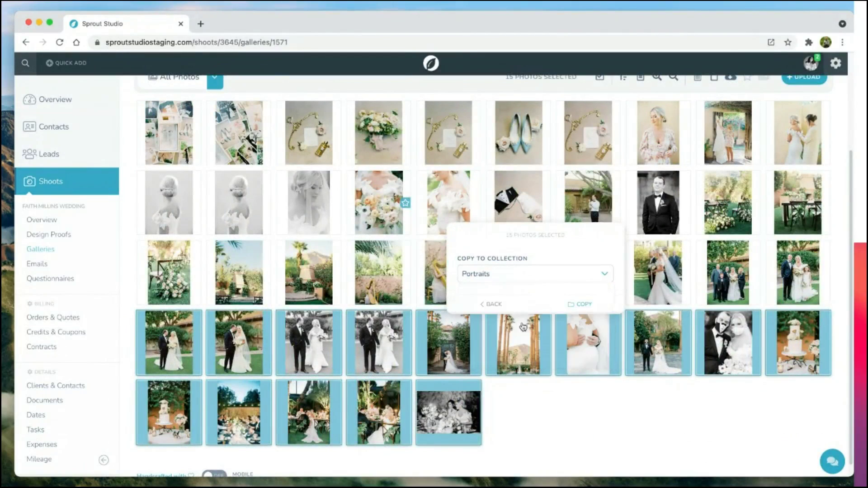
pyautogui.click(588, 305)
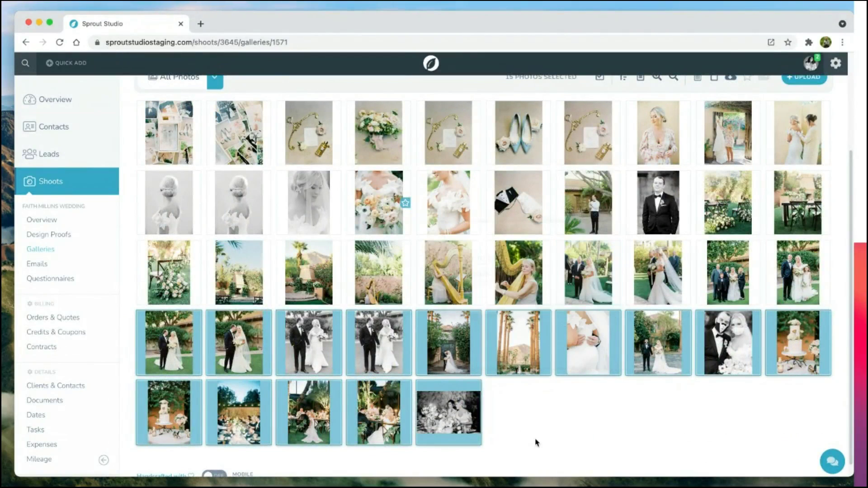
pyautogui.click(569, 420)
pyautogui.scroll(1, 445, 382)
pyautogui.scroll(1, 443, 381)
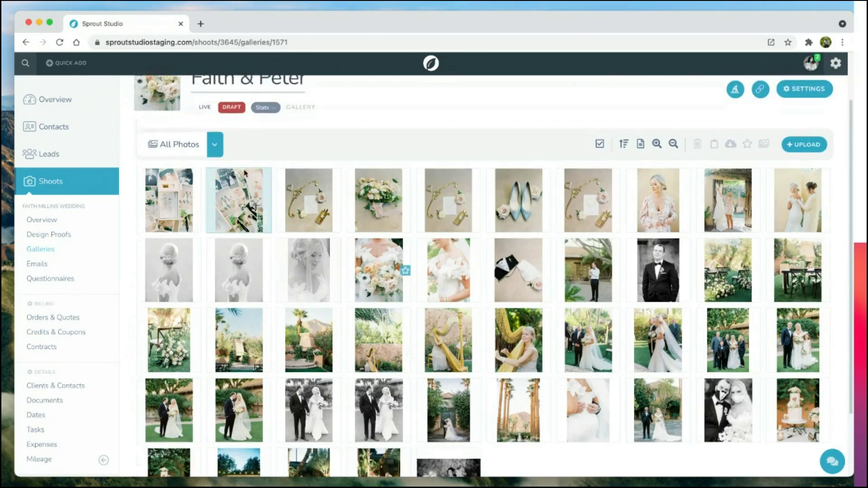
# Step: Make the bride-in-dress photo the Prep cover, focal point on the bodice
pyautogui.click(215, 144)
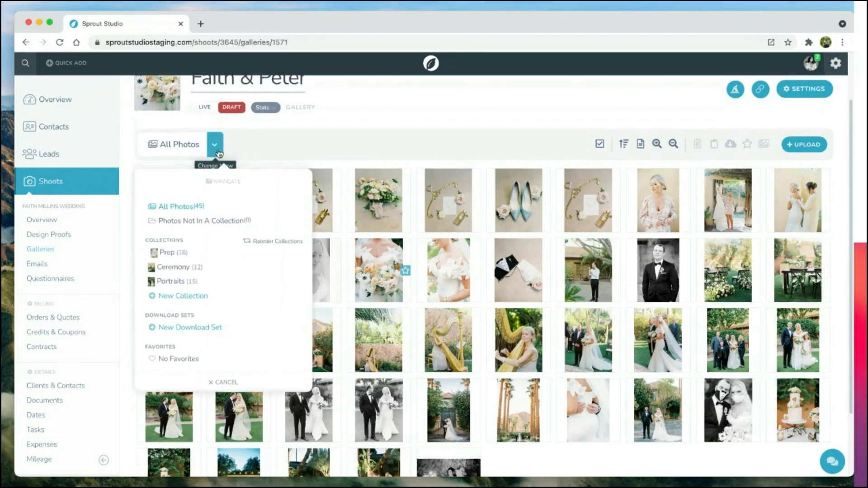
pyautogui.click(180, 252)
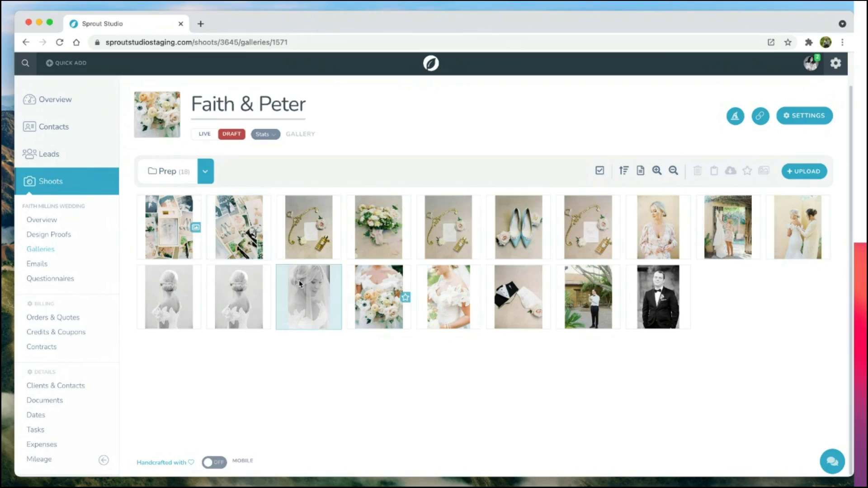
pyautogui.rightClick(468, 301)
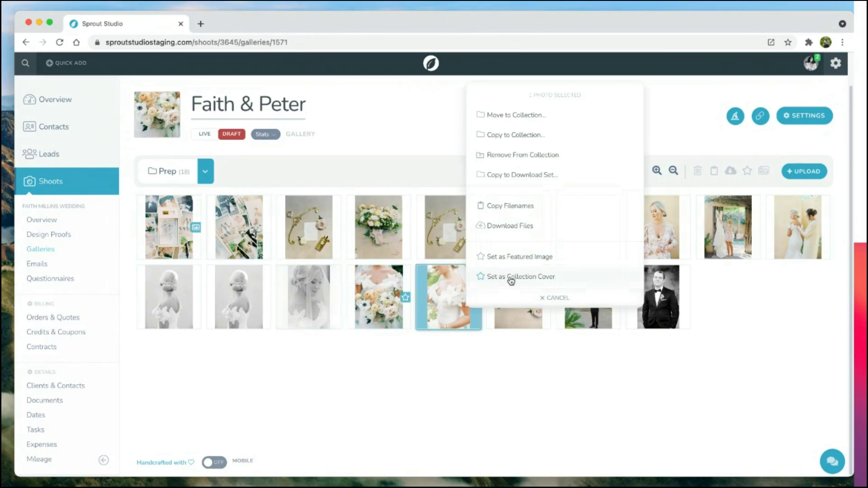
pyautogui.click(473, 380)
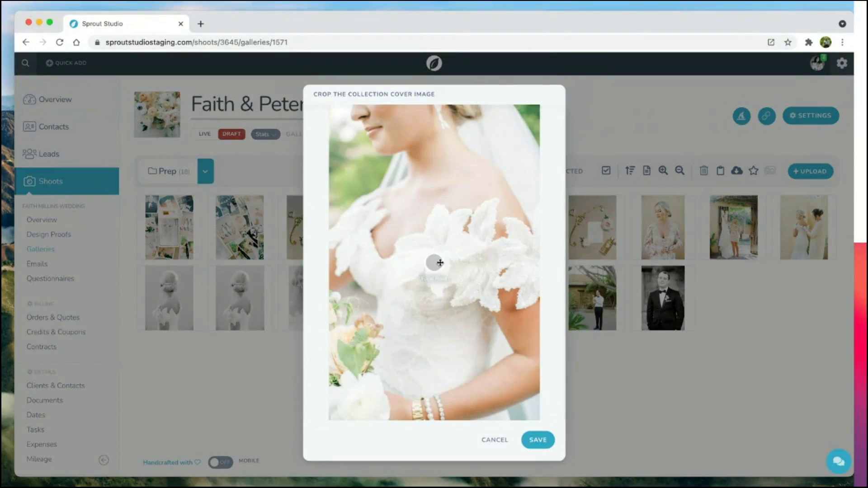
pyautogui.moveTo(434, 263); pyautogui.dragTo(479, 221)
pyautogui.click(538, 444)
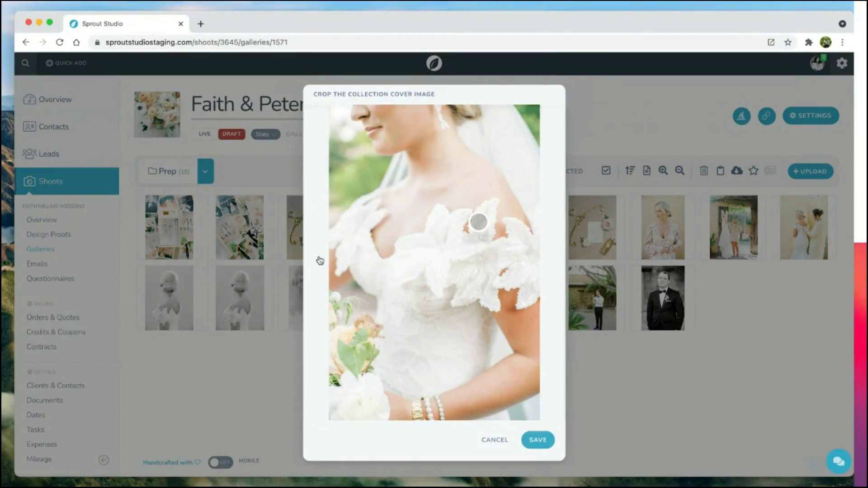
# Step: Make the flower-covered chair photo the Ceremony cover, focal point on the flowers
pyautogui.click(205, 171)
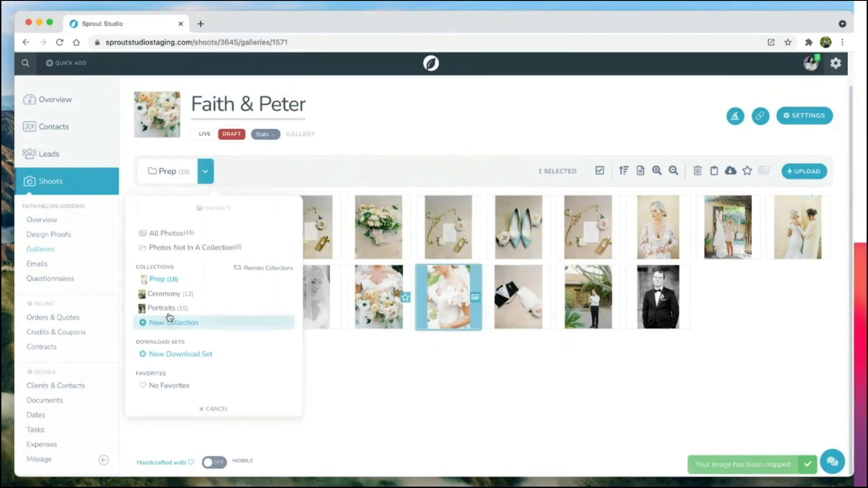
pyautogui.click(172, 299)
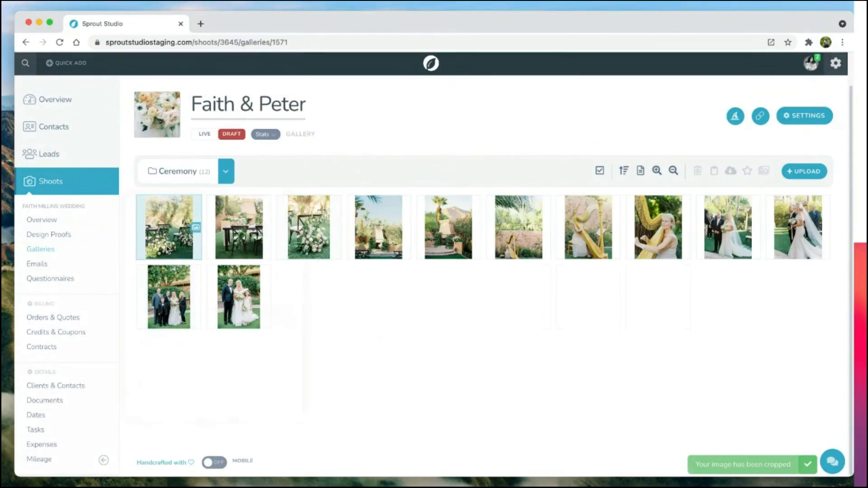
pyautogui.rightClick(167, 246)
pyautogui.click(541, 387)
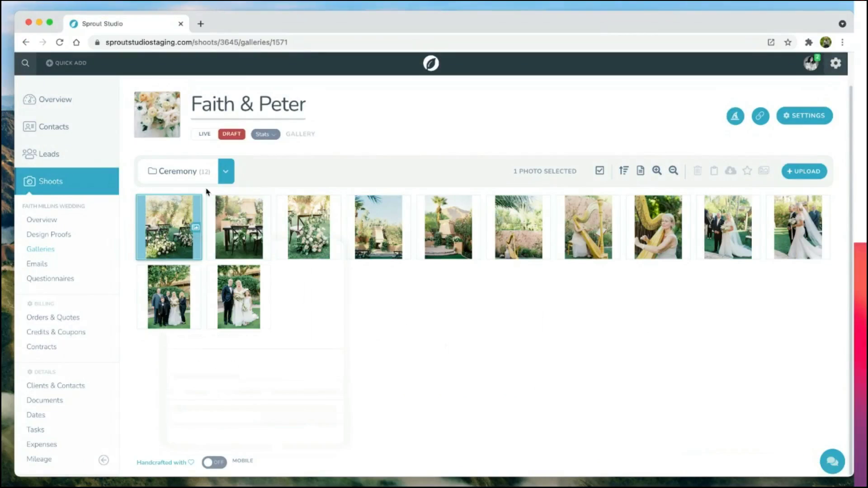
pyautogui.click(297, 223)
pyautogui.rightClick(297, 224)
pyautogui.click(342, 412)
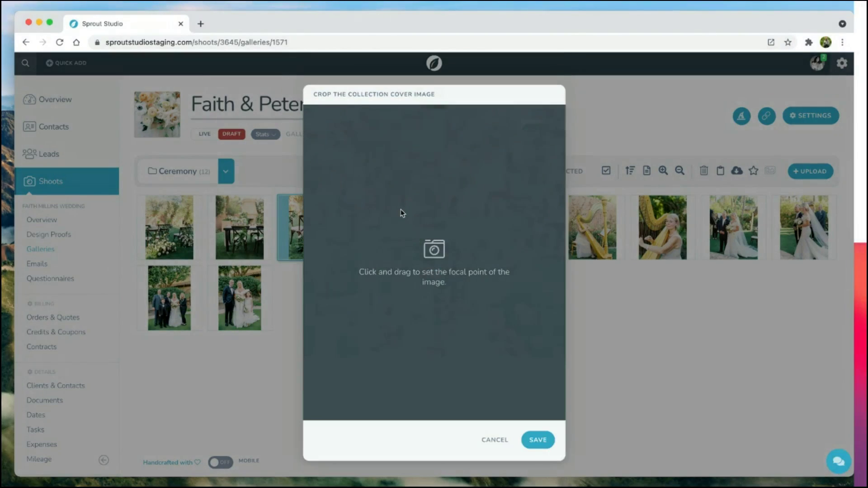
pyautogui.moveTo(434, 262); pyautogui.dragTo(458, 310)
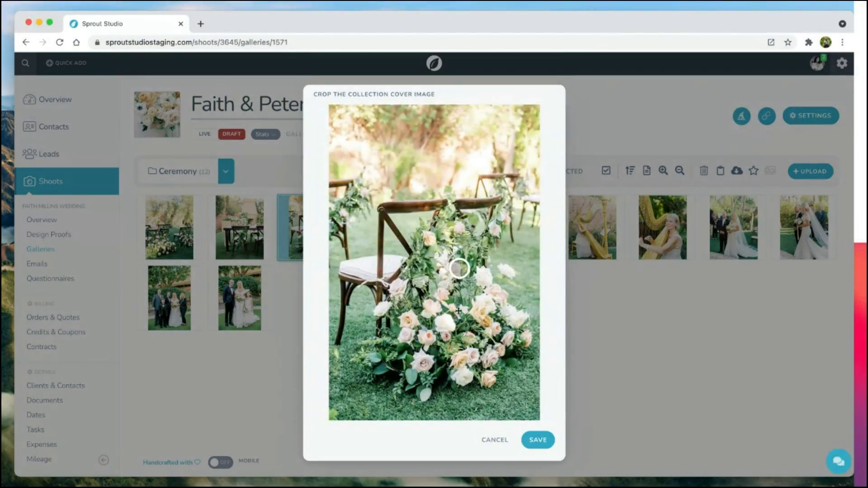
pyautogui.click(538, 440)
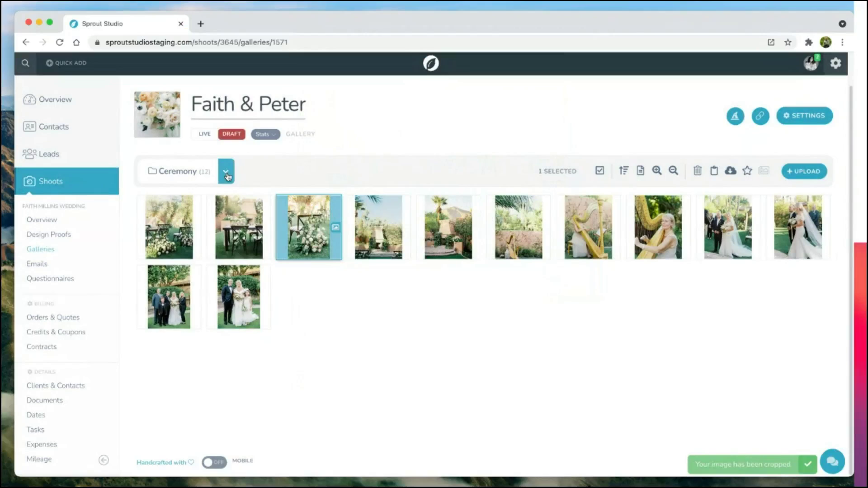
# Step: Make the bride-at-gate photo the Portraits cover, focused on the couple, then view All Photos
pyautogui.click(227, 176)
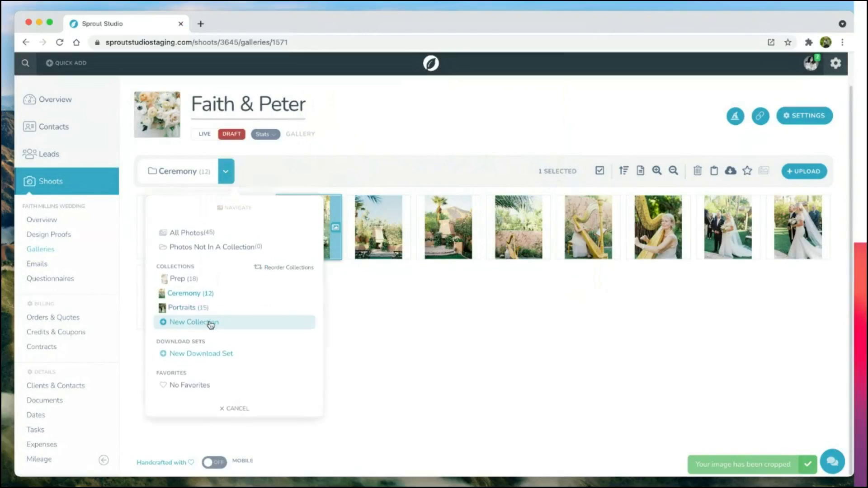
pyautogui.click(197, 307)
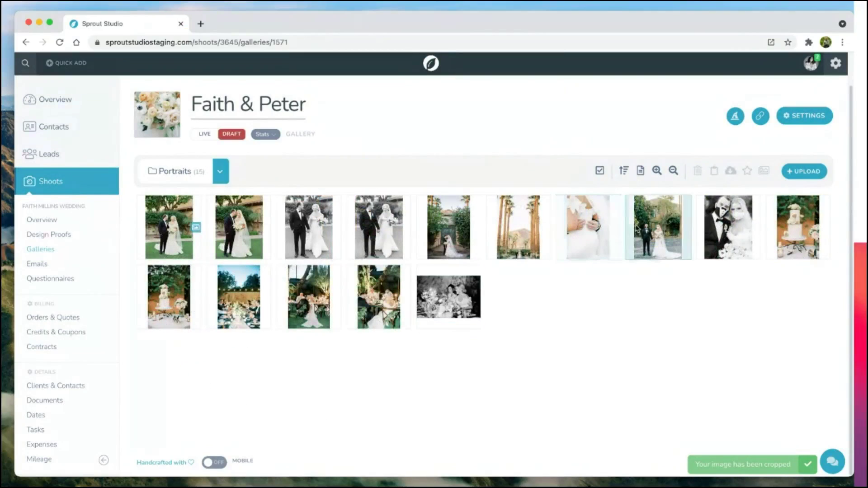
pyautogui.rightClick(449, 228)
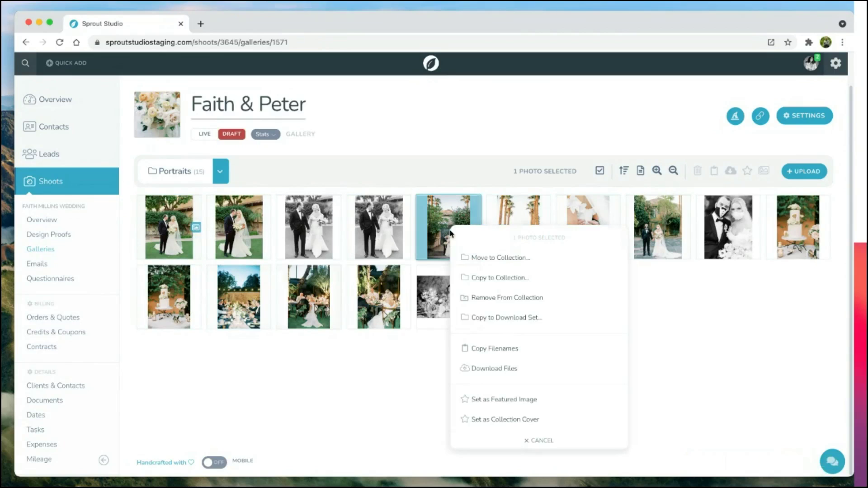
pyautogui.click(493, 419)
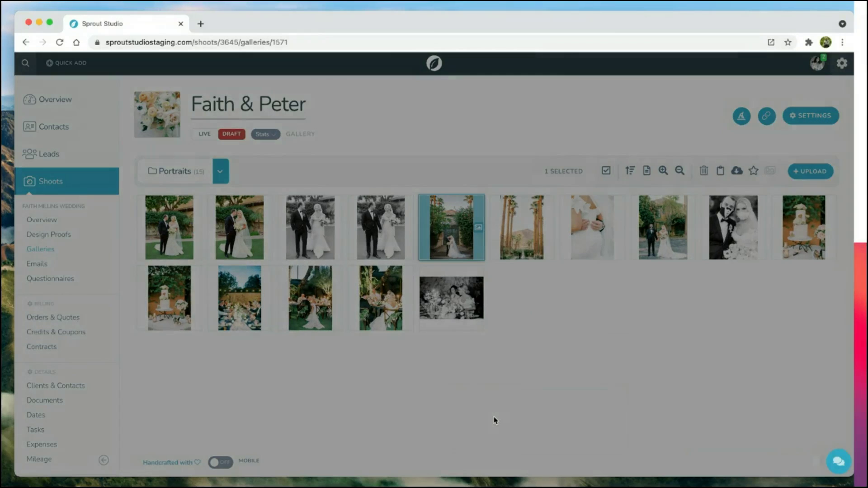
pyautogui.moveTo(434, 262); pyautogui.dragTo(429, 310)
pyautogui.click(538, 439)
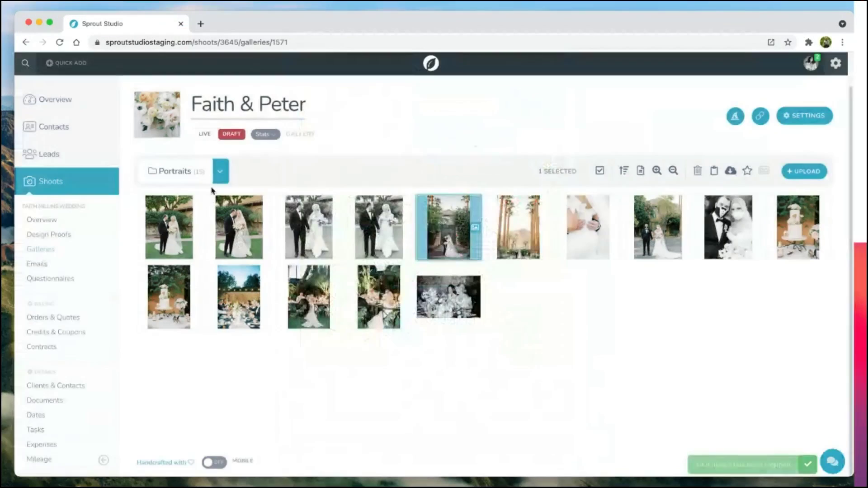
pyautogui.click(221, 171)
pyautogui.click(170, 238)
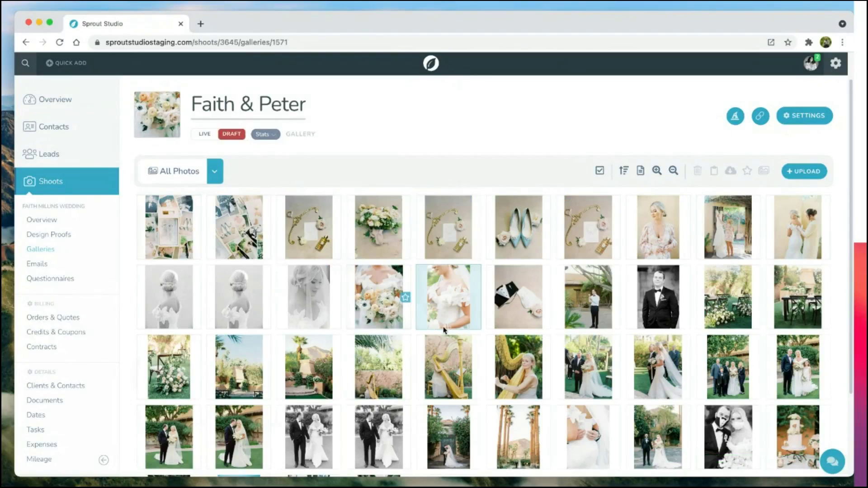
# Step: Switch the gallery to Live and start the announcement email
pyautogui.click(208, 135)
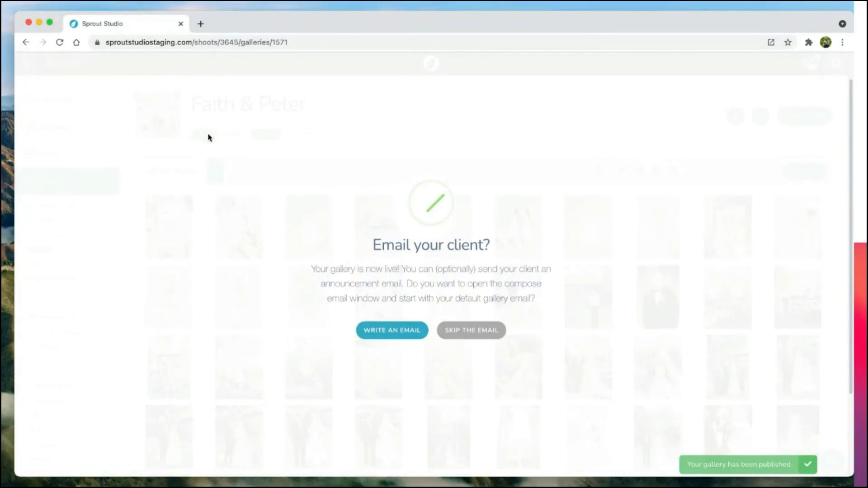
pyautogui.click(372, 322)
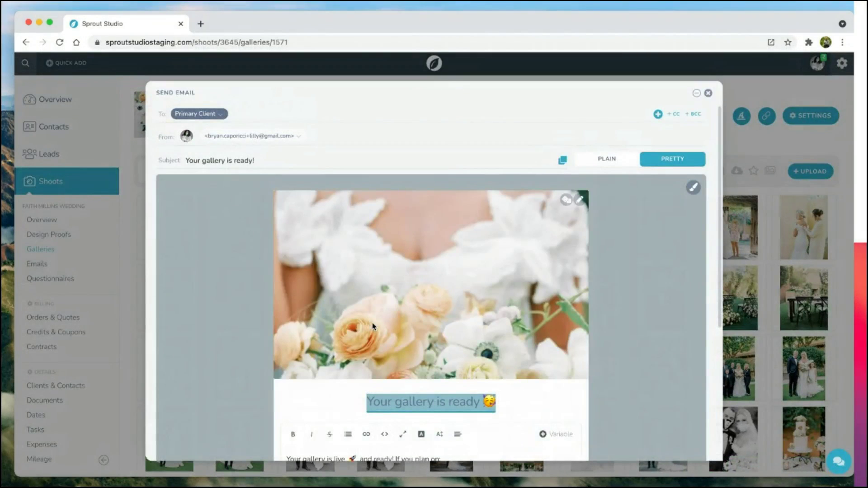
pyautogui.click(349, 407)
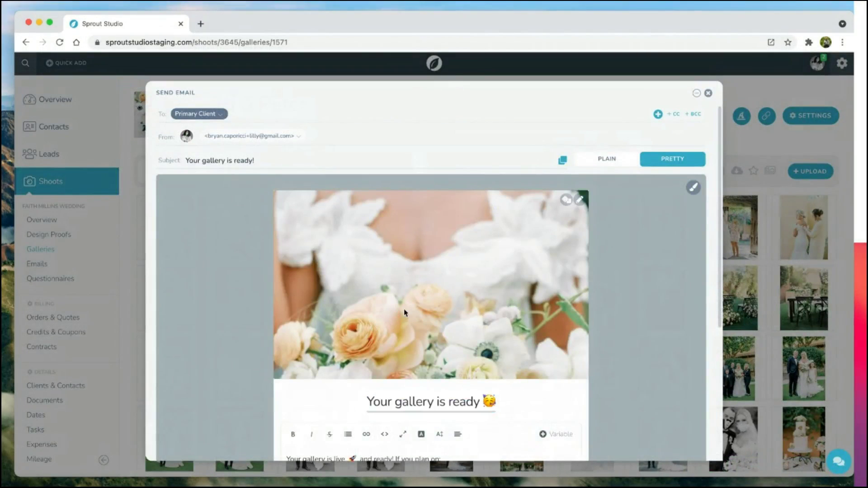
# Step: Review the 'Your gallery is ready' email, keeping the June 9, 2021 deadline, and send it
pyautogui.scroll(-5, 405, 313)
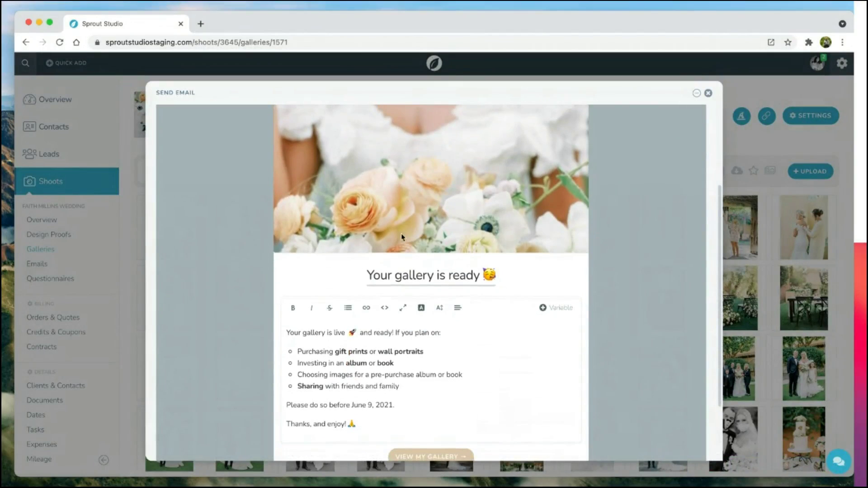
pyautogui.scroll(-1, 287, 287)
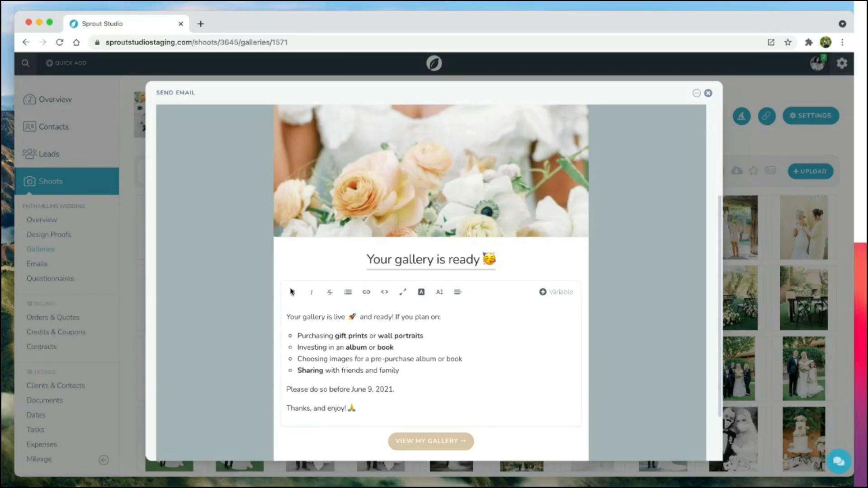
pyautogui.moveTo(416, 389); pyautogui.dragTo(352, 389)
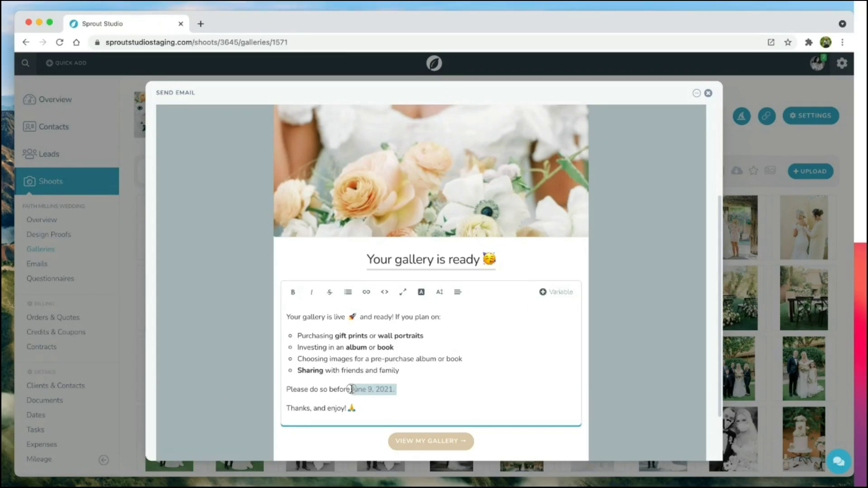
pyautogui.click(352, 389)
pyautogui.click(660, 394)
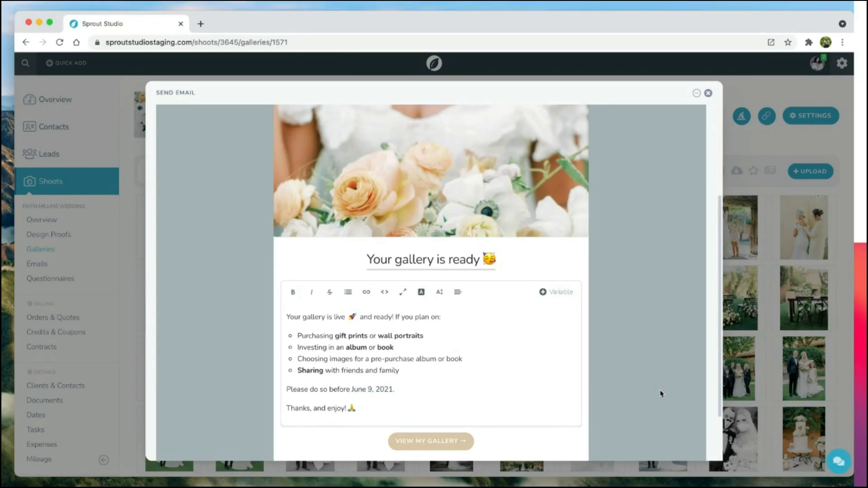
pyautogui.scroll(-3, 661, 394)
pyautogui.click(667, 438)
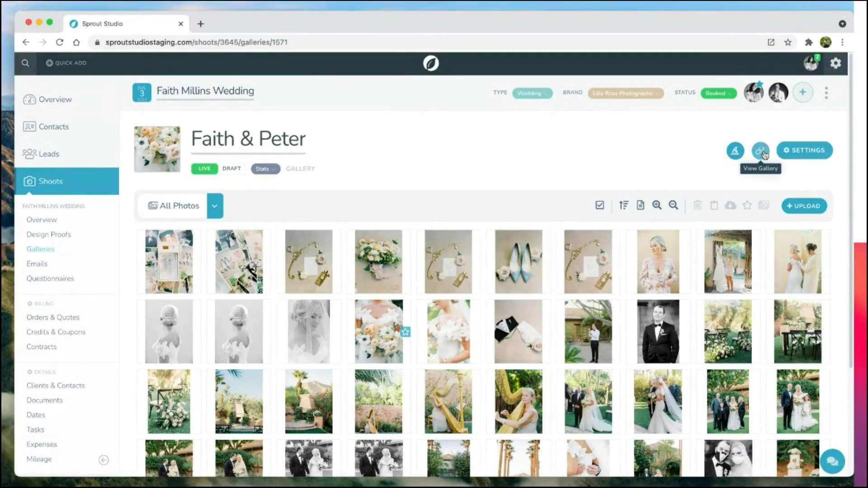
# Step: Open the client-facing gallery in a new tab, enter past the cover, and view Portraits
pyautogui.click(761, 152)
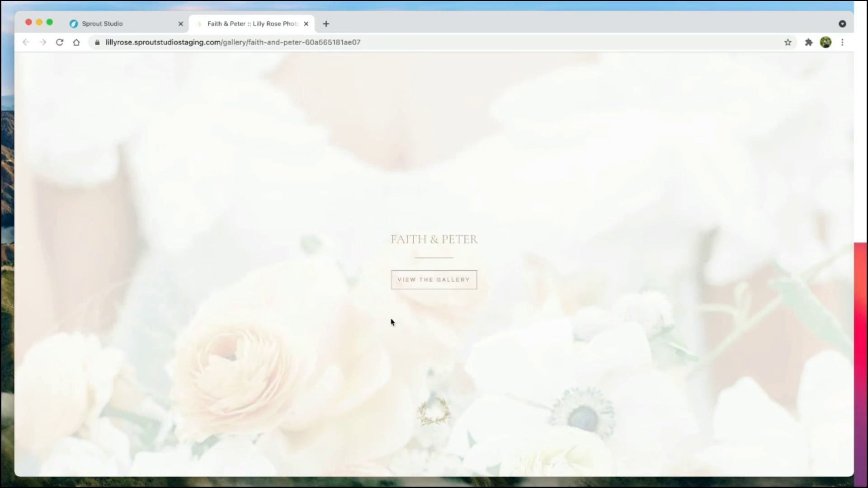
pyautogui.click(441, 285)
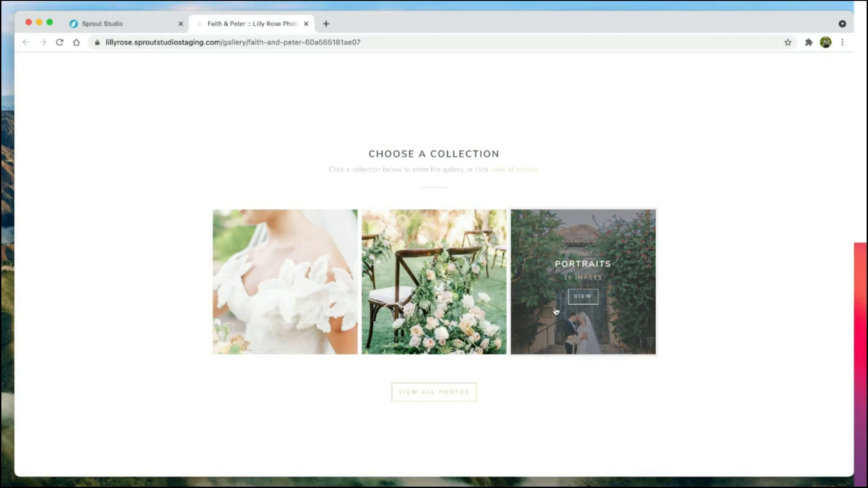
pyautogui.click(595, 302)
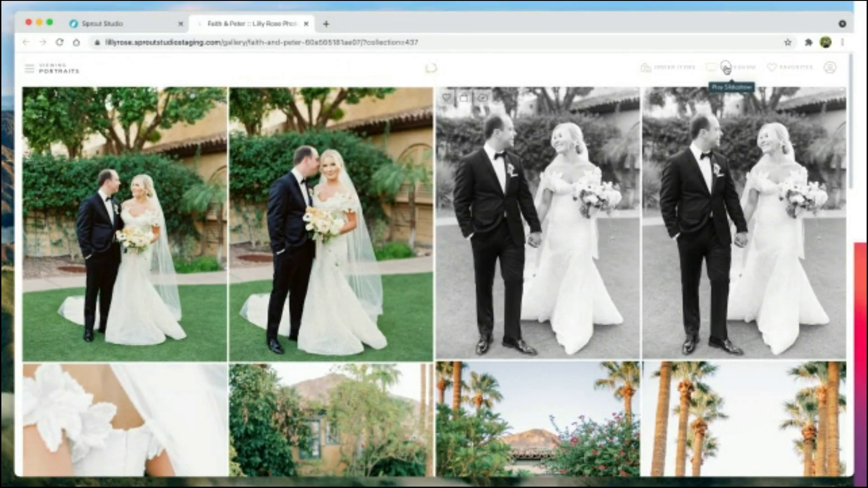
# Step: Browse the Portraits photos full-size, then reopen the couple-at-the-door photo on its own
pyautogui.click(726, 68)
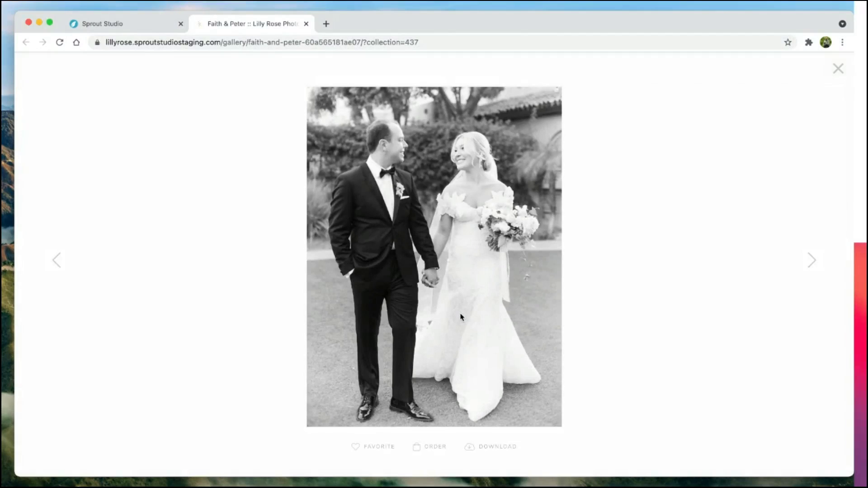
pyautogui.click(813, 260)
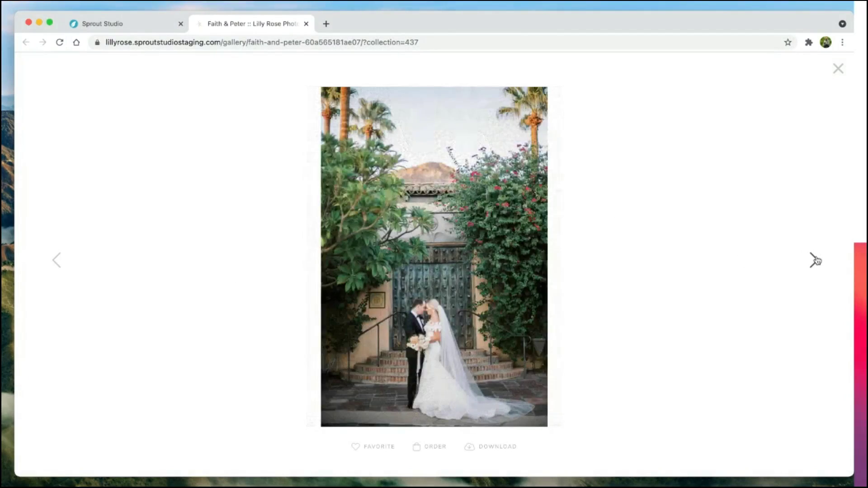
pyautogui.click(815, 260)
pyautogui.click(815, 260)
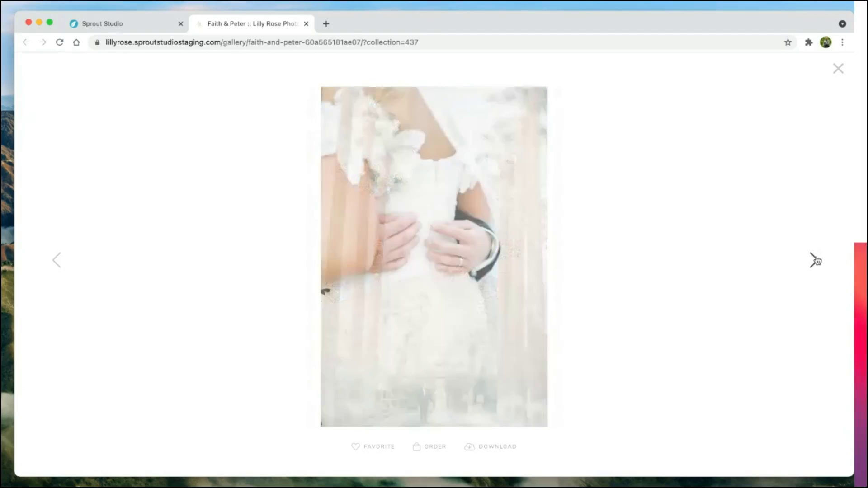
pyautogui.click(56, 260)
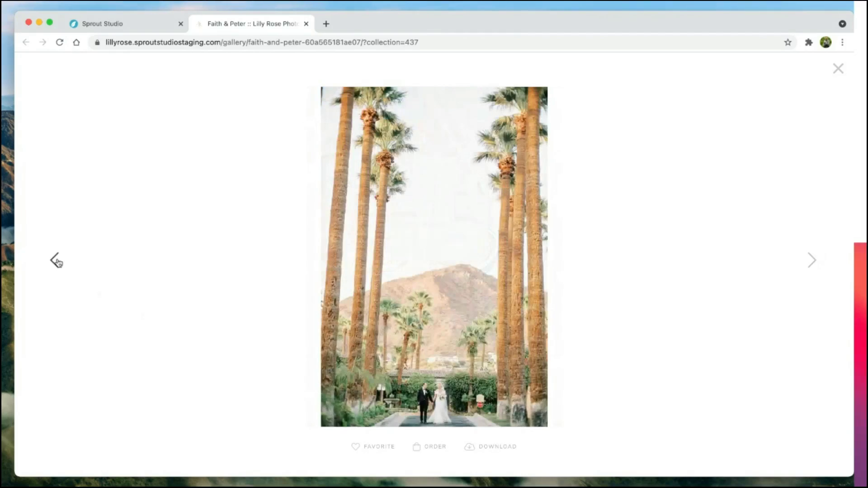
pyautogui.click(56, 260)
pyautogui.click(838, 69)
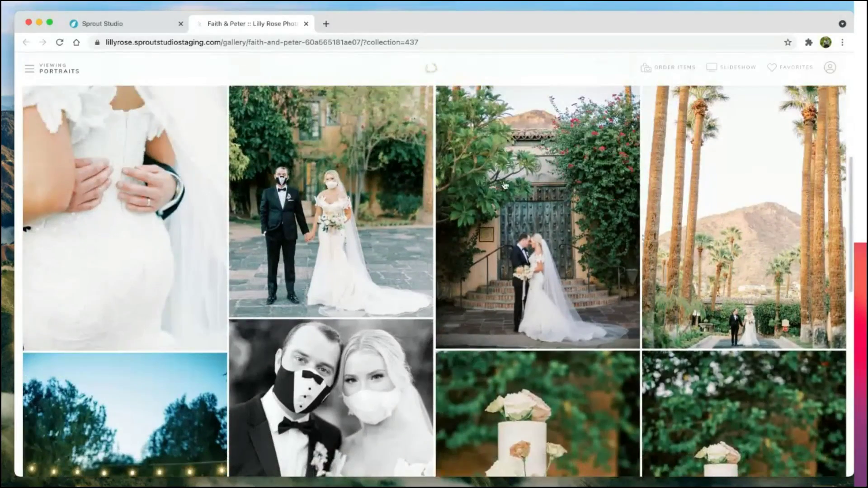
pyautogui.click(504, 184)
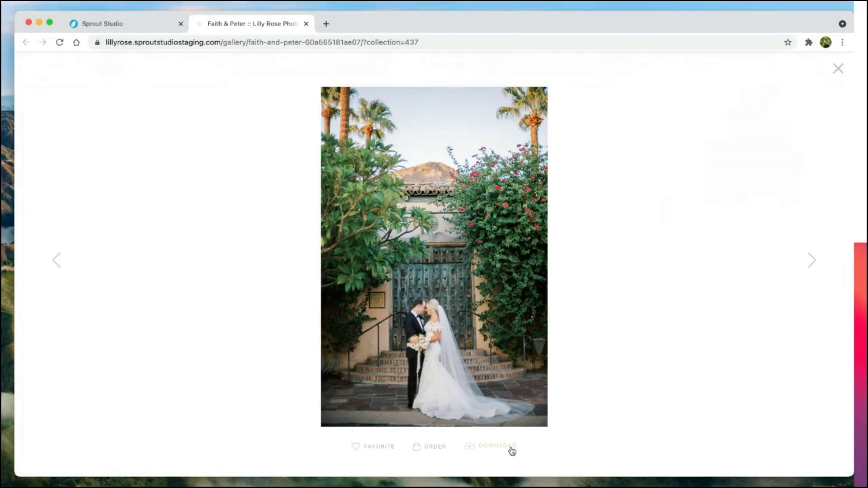
# Step: Add a 12 x 18 Inches framed print of this photo to the cart and close the viewer
pyautogui.click(434, 451)
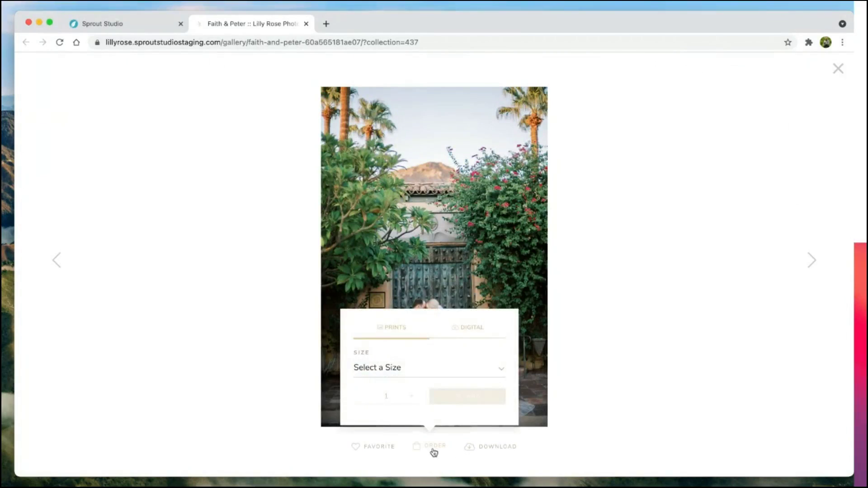
pyautogui.click(398, 371)
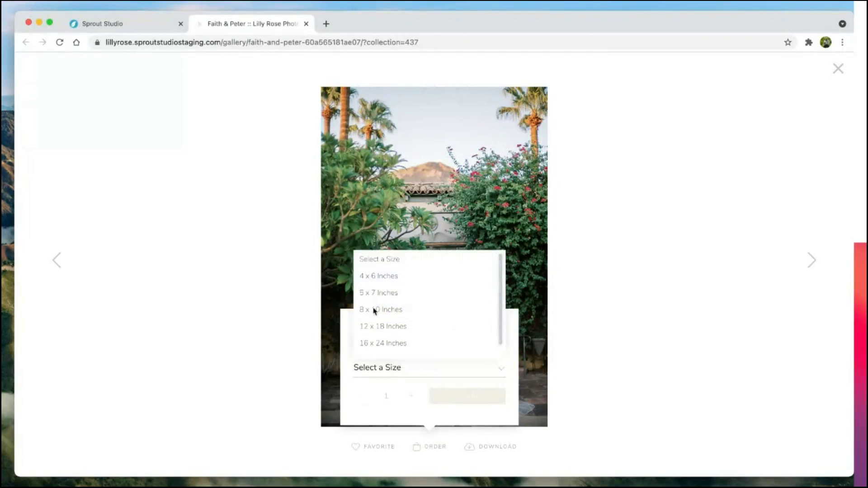
pyautogui.click(387, 317)
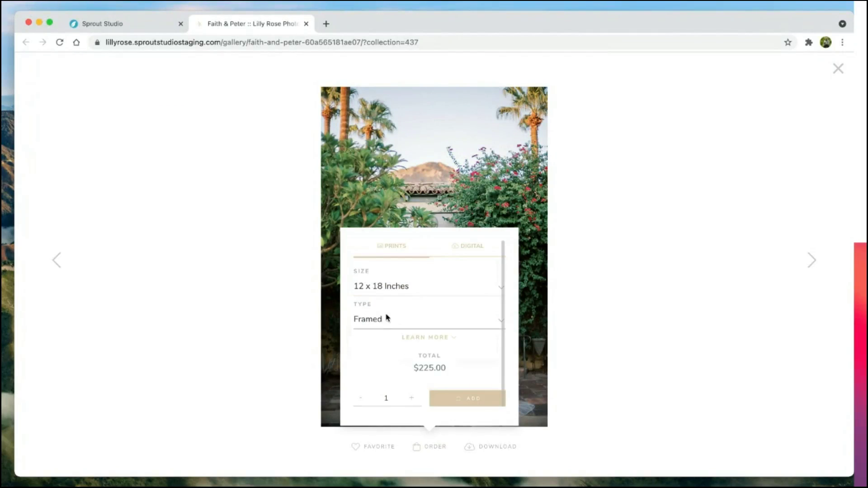
pyautogui.click(424, 339)
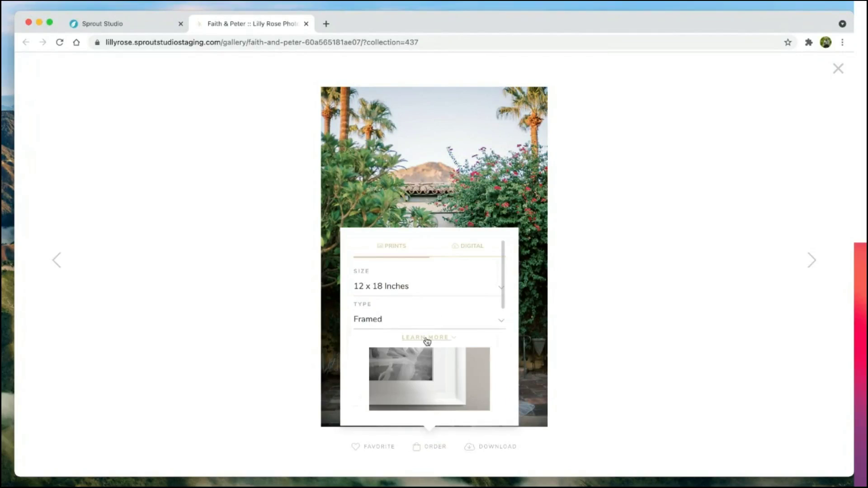
pyautogui.scroll(-3, 426, 340)
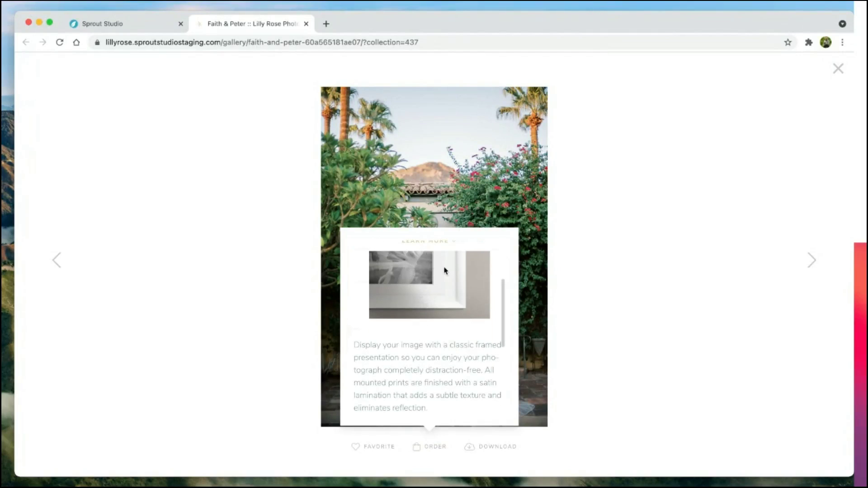
pyautogui.scroll(-5, 444, 271)
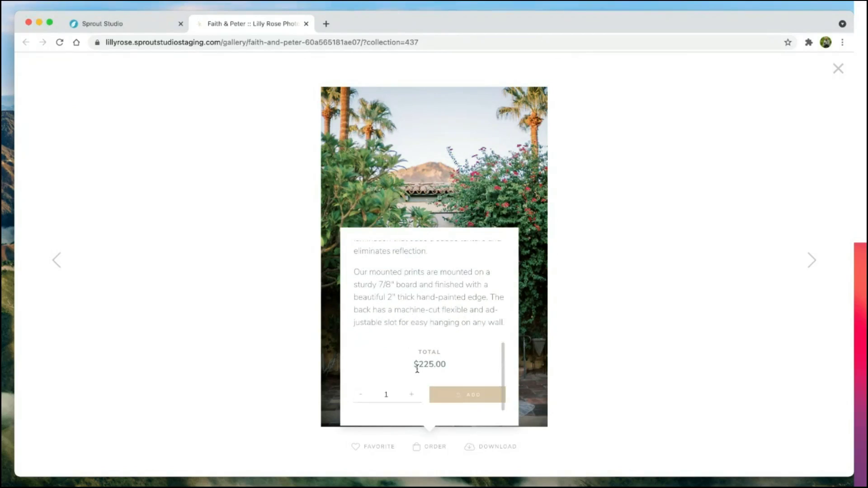
pyautogui.click(479, 398)
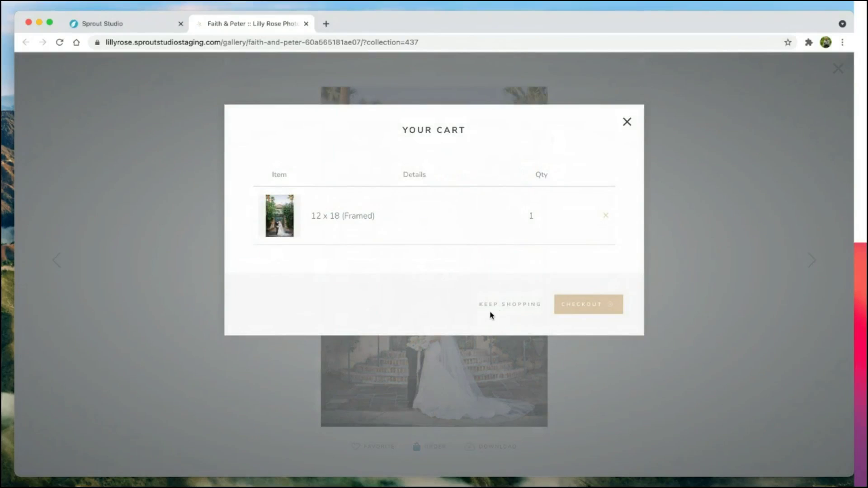
pyautogui.click(499, 307)
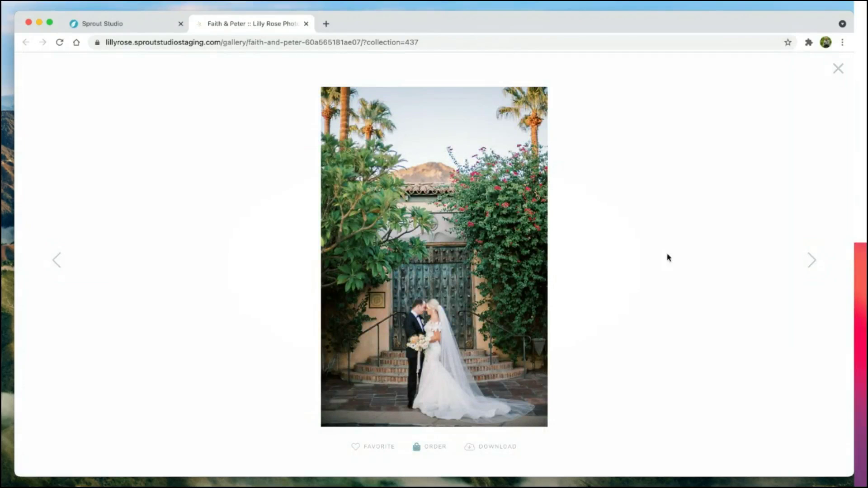
pyautogui.click(838, 70)
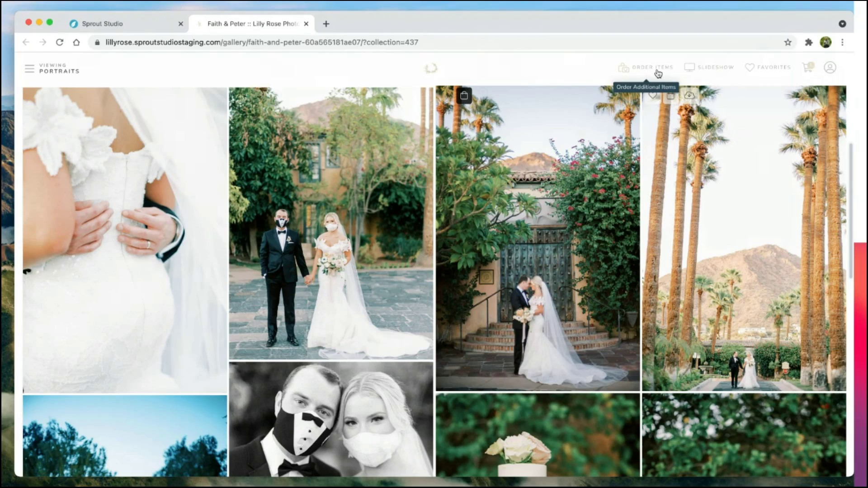
# Step: Choose the Engagement Book item and select six gallery photos for it
pyautogui.click(657, 72)
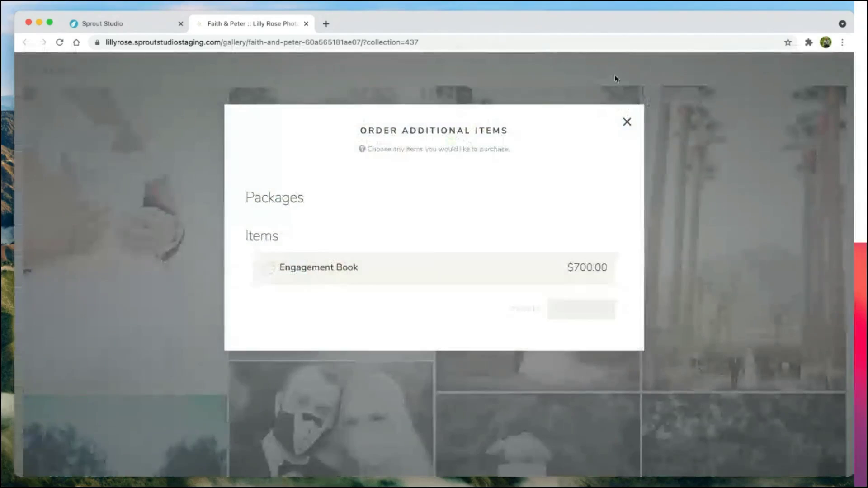
pyautogui.click(304, 274)
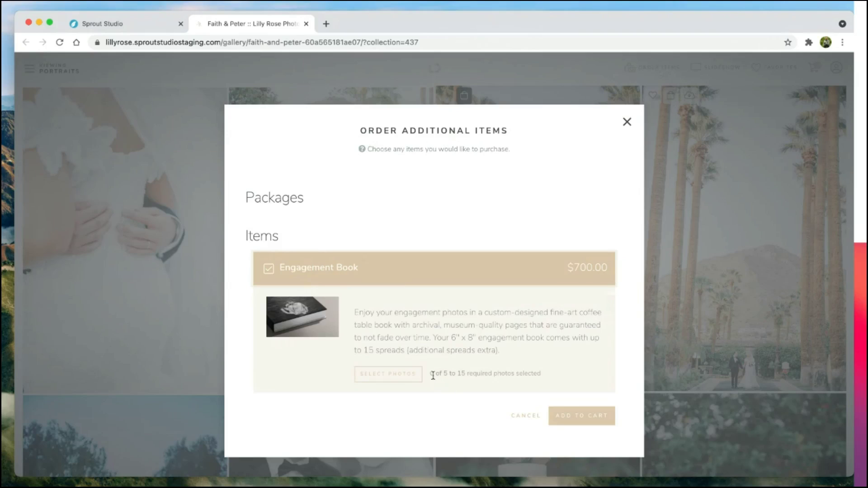
pyautogui.click(460, 373)
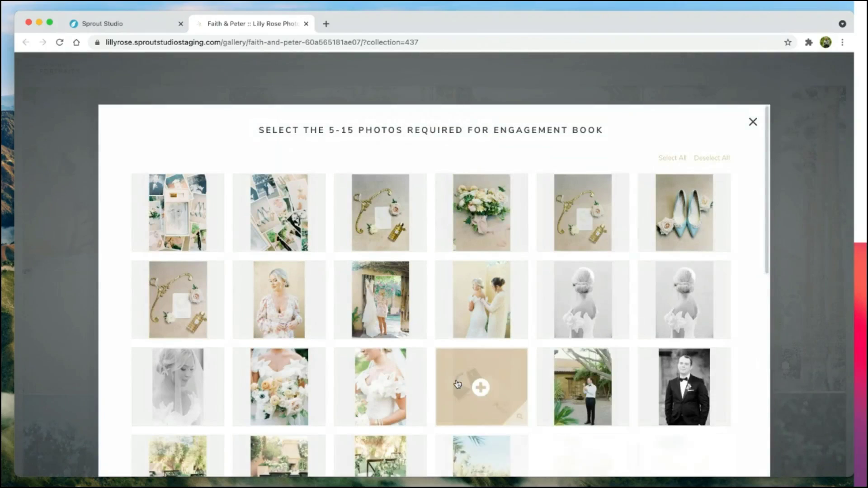
pyautogui.scroll(-5, 447, 327)
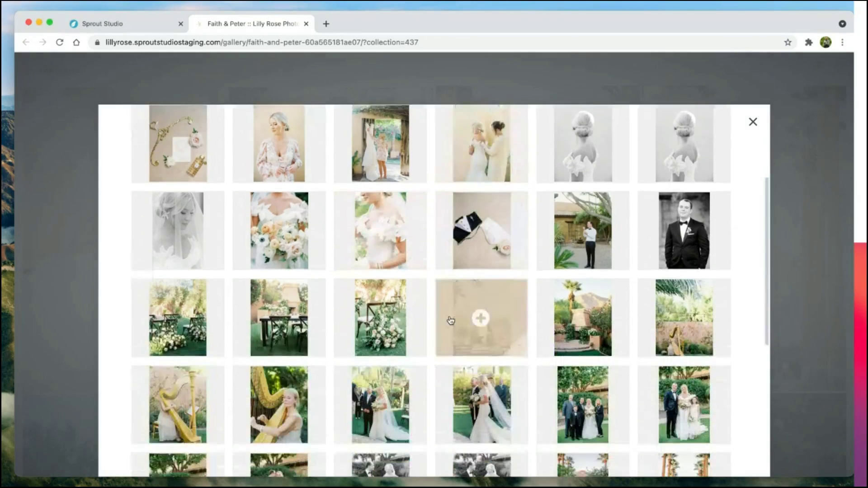
pyautogui.click(583, 328)
pyautogui.click(473, 413)
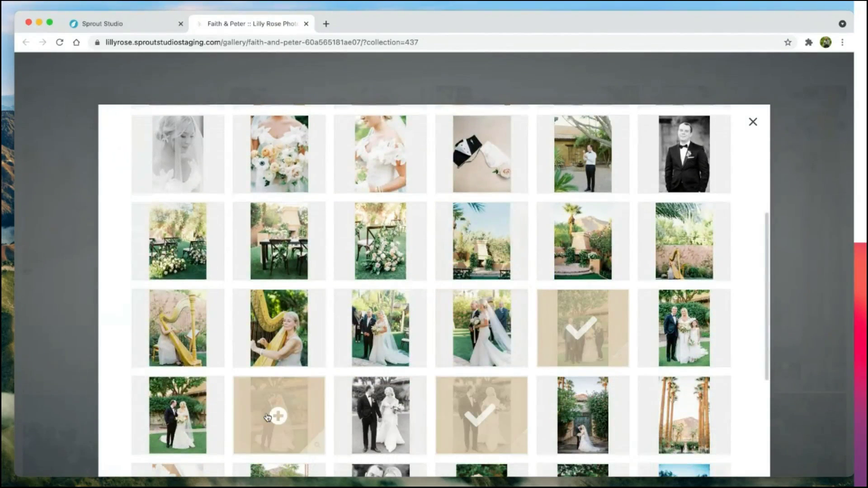
pyautogui.click(276, 413)
pyautogui.click(277, 242)
pyautogui.click(479, 240)
pyautogui.click(659, 241)
pyautogui.scroll(-5, 658, 241)
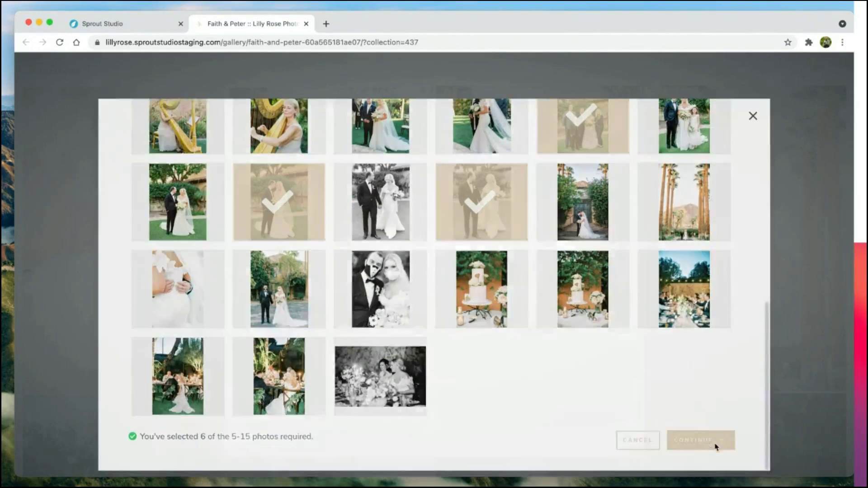
pyautogui.click(700, 441)
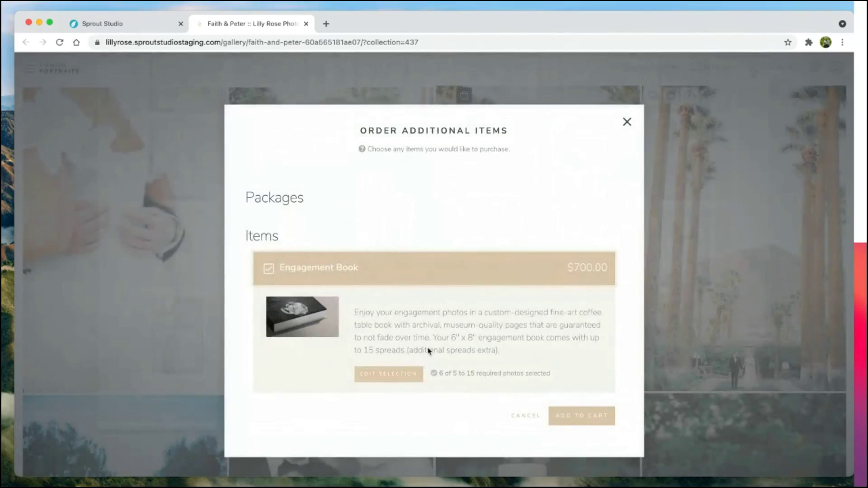
# Step: Add the $700.00 Engagement Book to the cart and close the client gallery tab
pyautogui.click(582, 415)
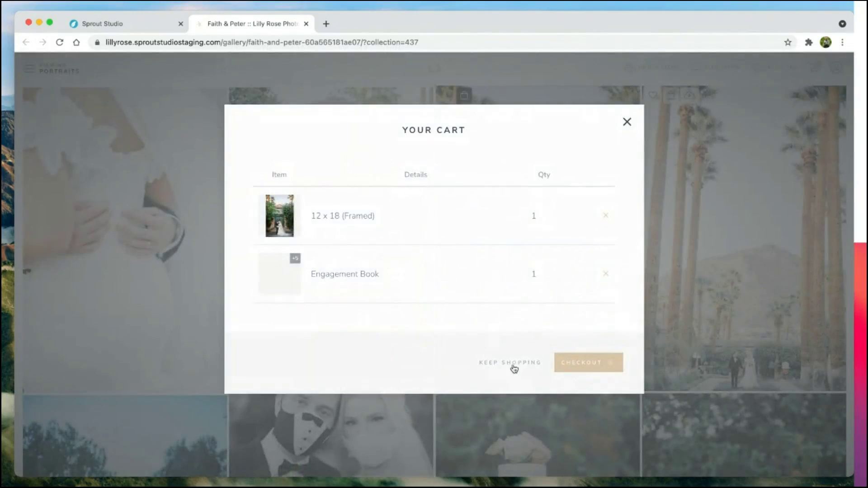
pyautogui.click(514, 369)
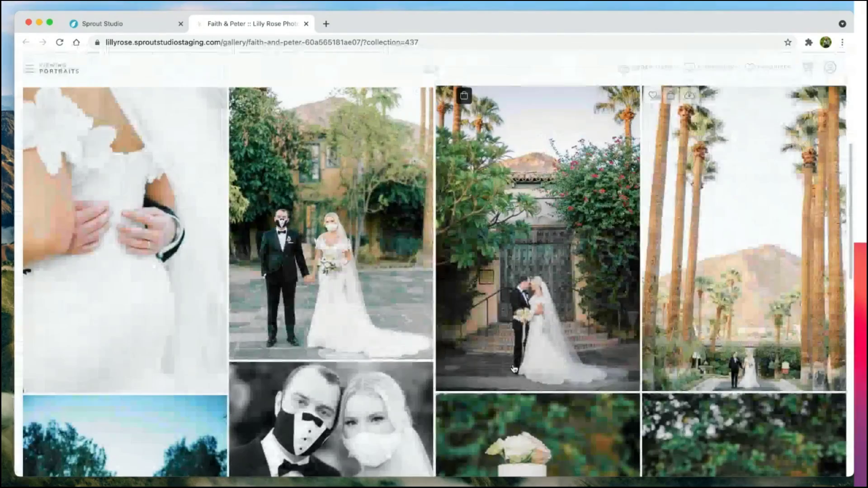
pyautogui.scroll(-10, 514, 369)
pyautogui.scroll(10, 514, 369)
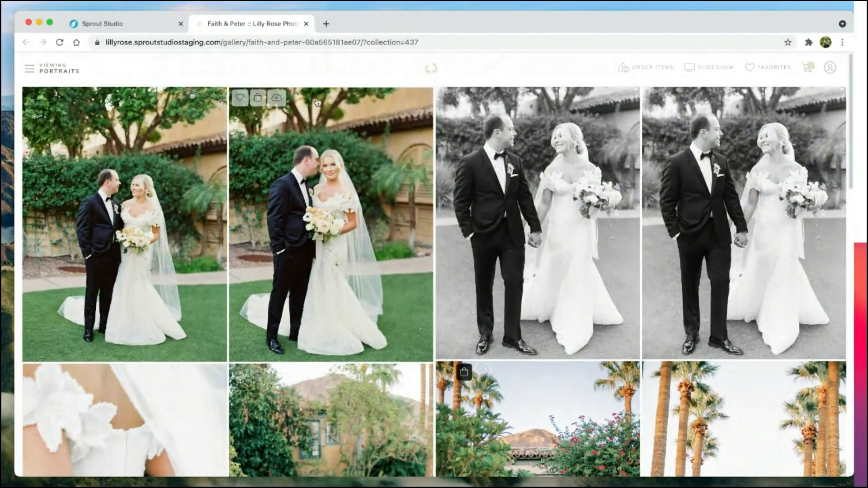
pyautogui.click(306, 24)
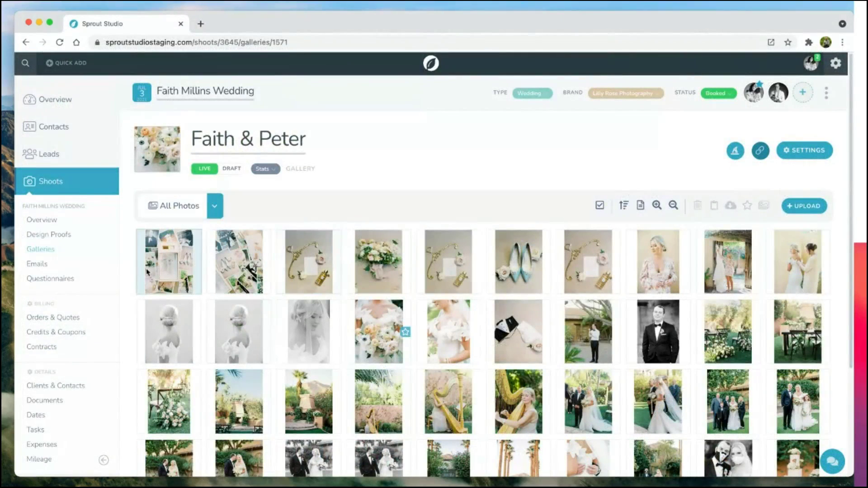
# Step: Create a new design proof named 'Faith & Peter' for the shoot
pyautogui.click(49, 236)
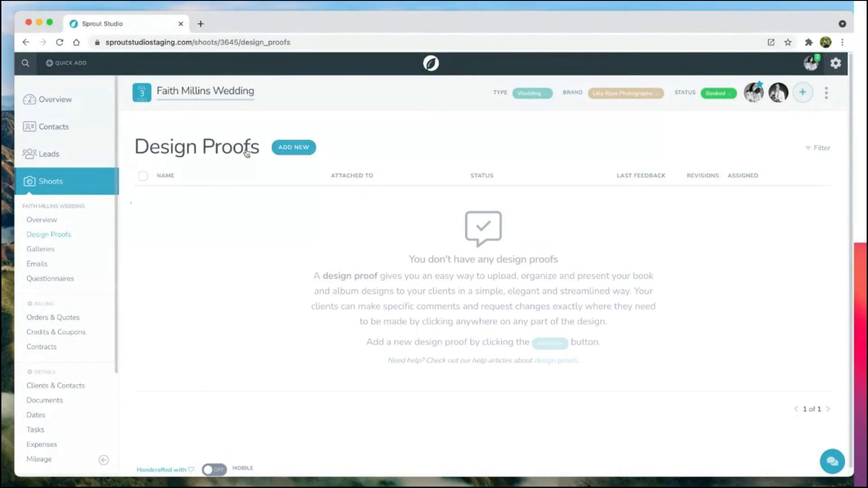
pyautogui.click(286, 148)
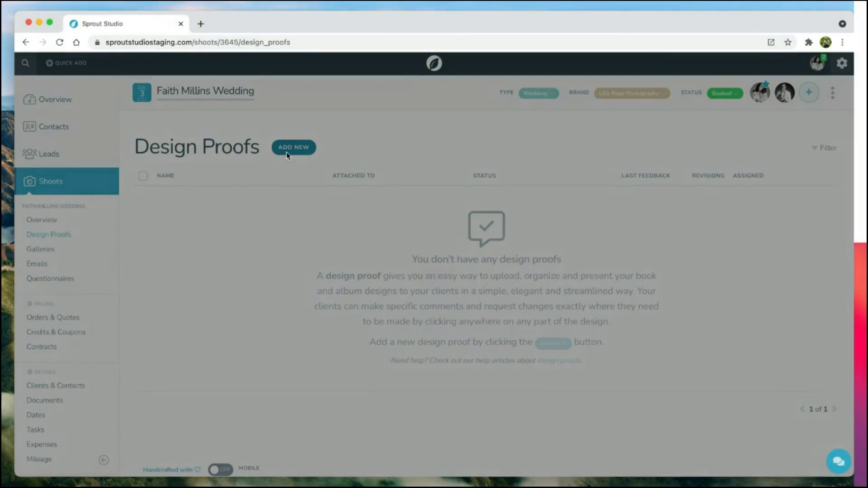
pyautogui.write('Faith & Peter')
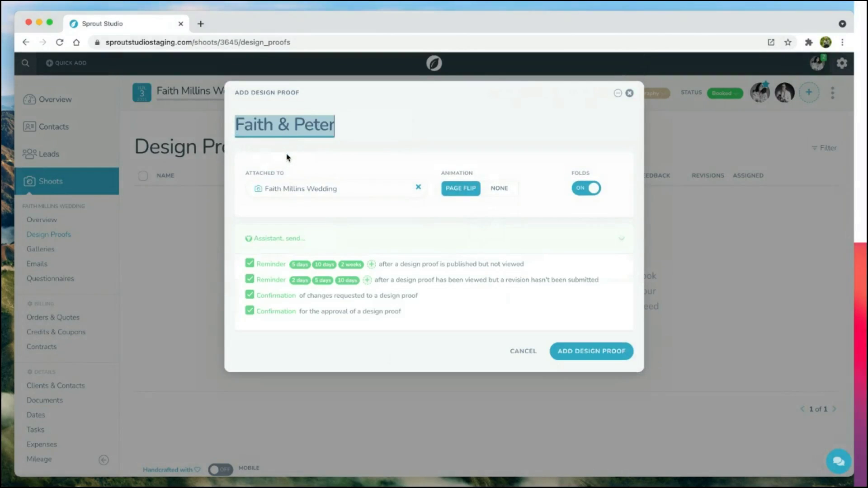
pyautogui.click(577, 351)
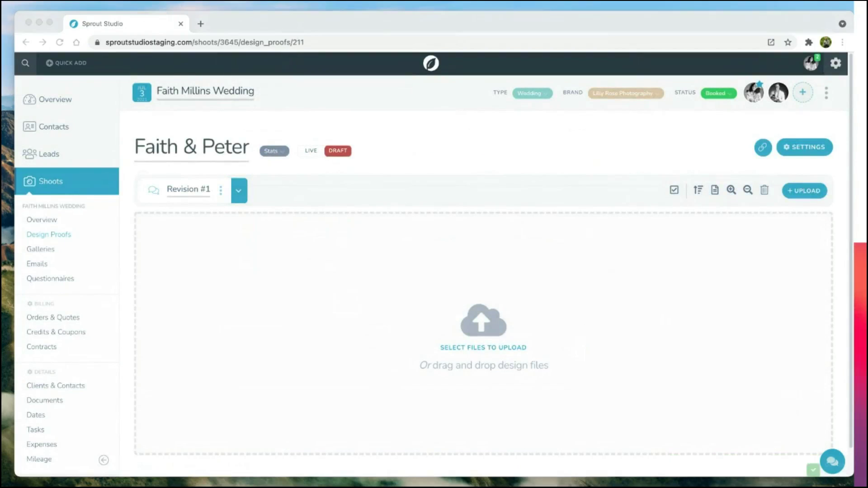
# Step: Upload the nine album spreads and publish the proof without emailing the client, then preview it as the client
pyautogui.moveTo(208, 122); pyautogui.dragTo(496, 279)
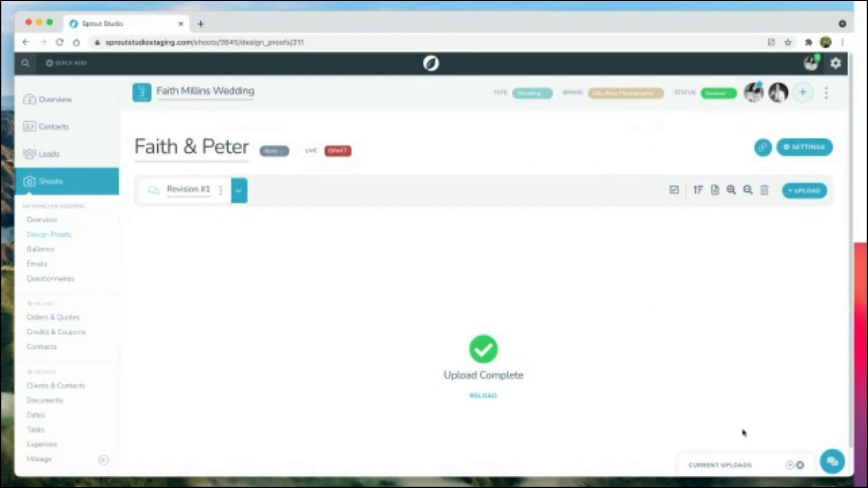
pyautogui.click(799, 465)
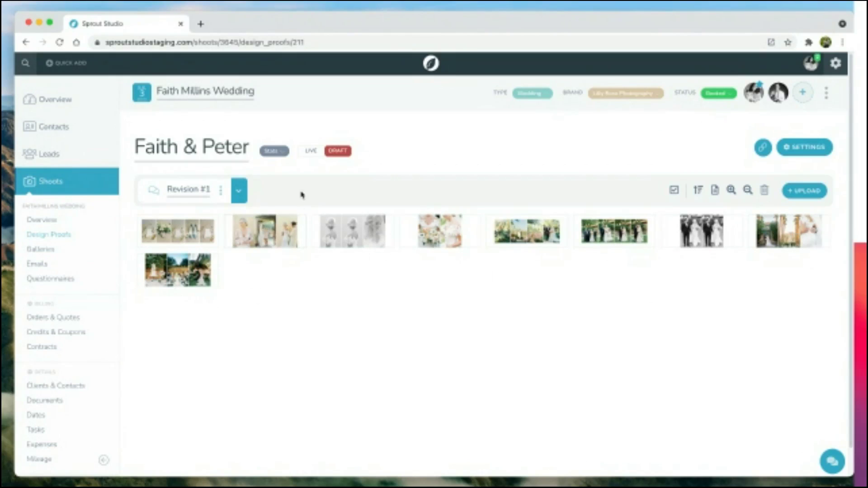
pyautogui.click(311, 153)
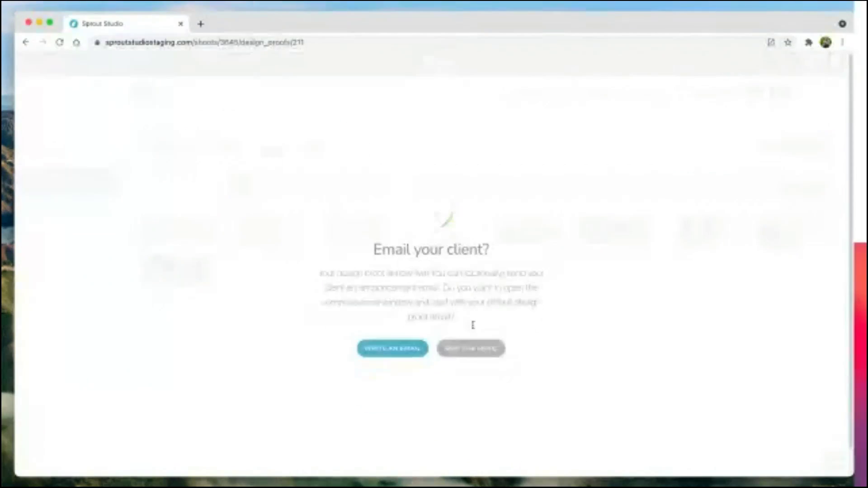
pyautogui.click(487, 337)
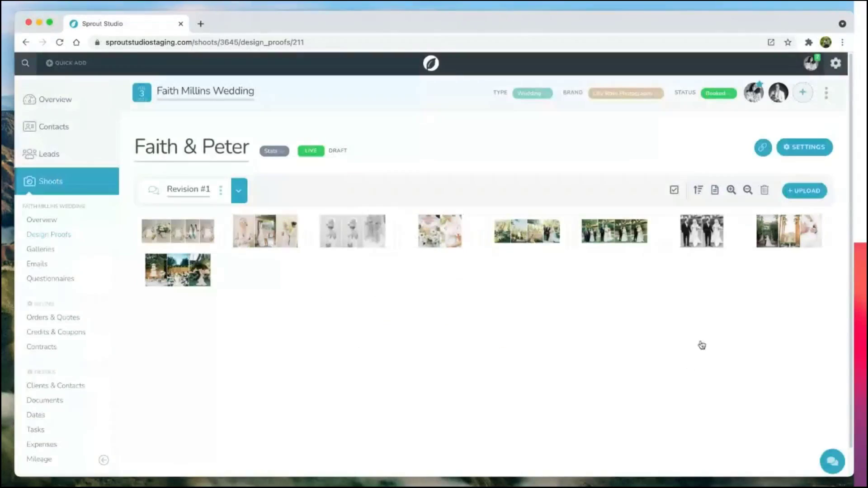
pyautogui.click(763, 148)
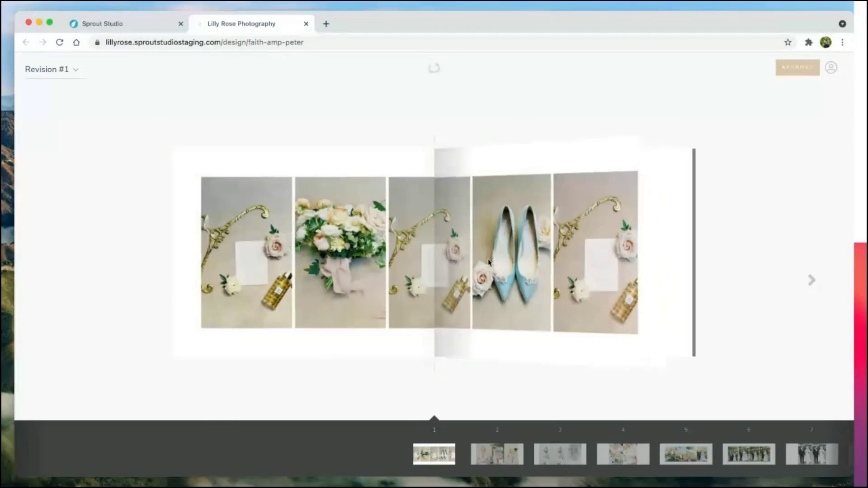
# Step: On spread 3, comment 'Can we remove this? It's a duplicate!' on the centre photo
pyautogui.click(812, 281)
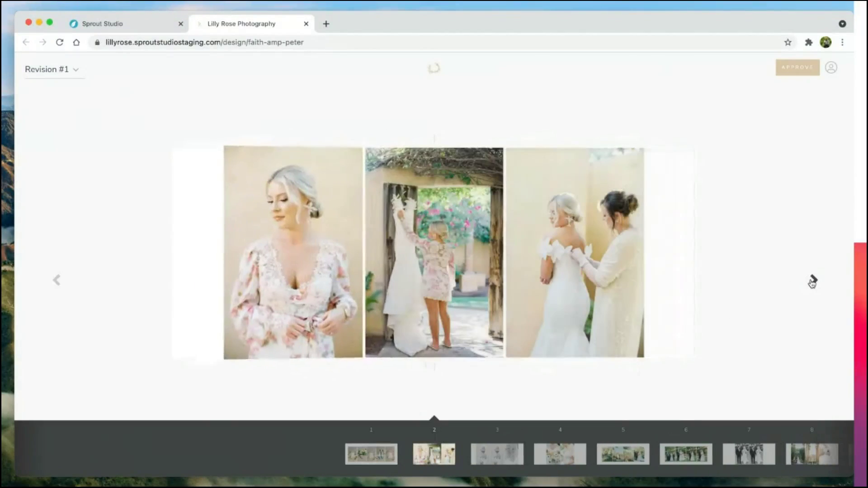
pyautogui.click(812, 281)
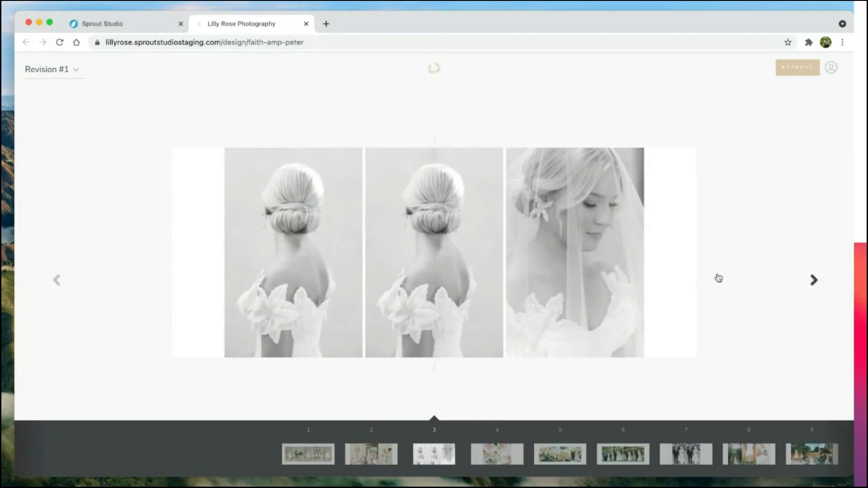
pyautogui.click(428, 243)
pyautogui.write("Can we remove this? It's a duplicate!")
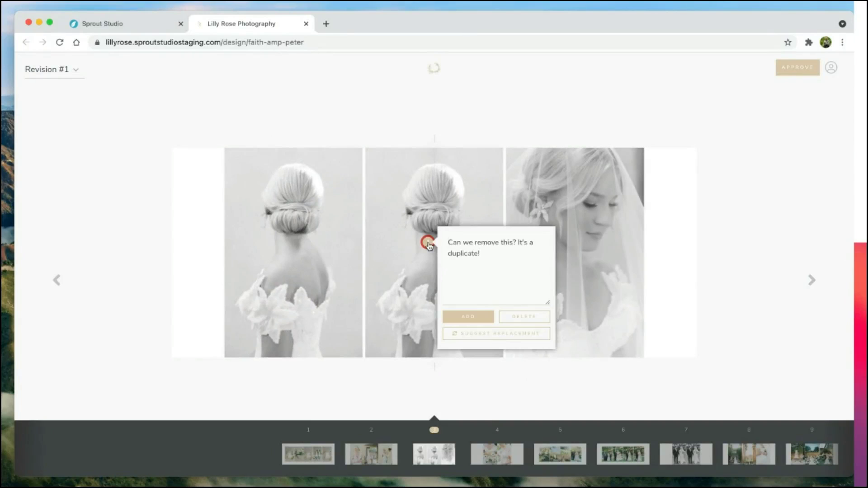
pyautogui.click(459, 319)
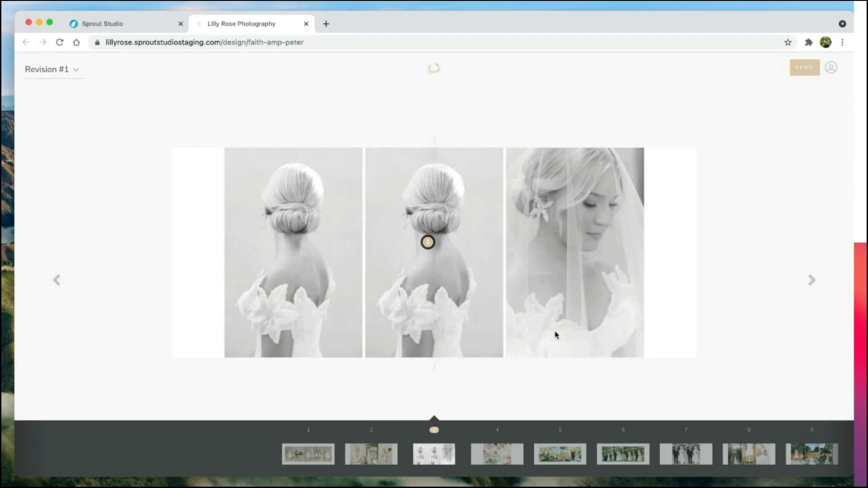
# Step: On spread 5, comment 'I'd love a bit of a touch-up on this one if you don't mind?' on the right photo
pyautogui.click(823, 286)
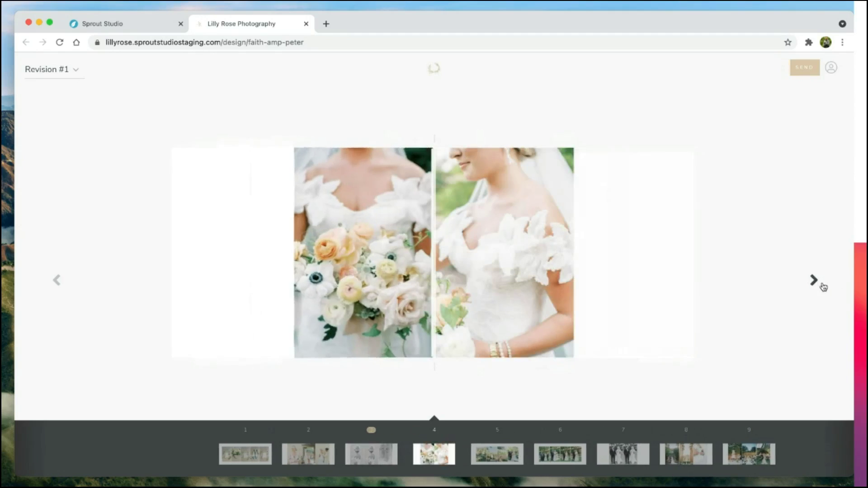
pyautogui.click(818, 288)
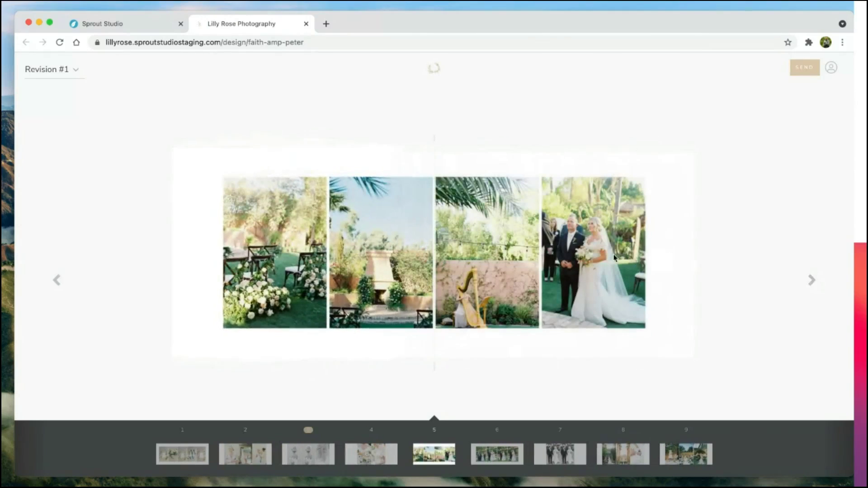
pyautogui.click(613, 256)
pyautogui.write("I'd love a bit of a touch-up on this one if you don't mind?")
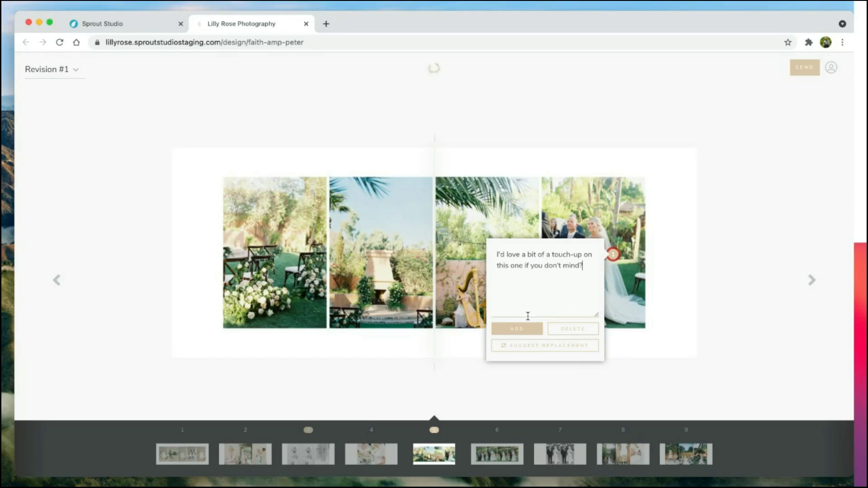
pyautogui.click(517, 329)
# Step: On spread 9, draft 'Can we swap this photo for the other one?' on the right reception photo
pyautogui.click(811, 283)
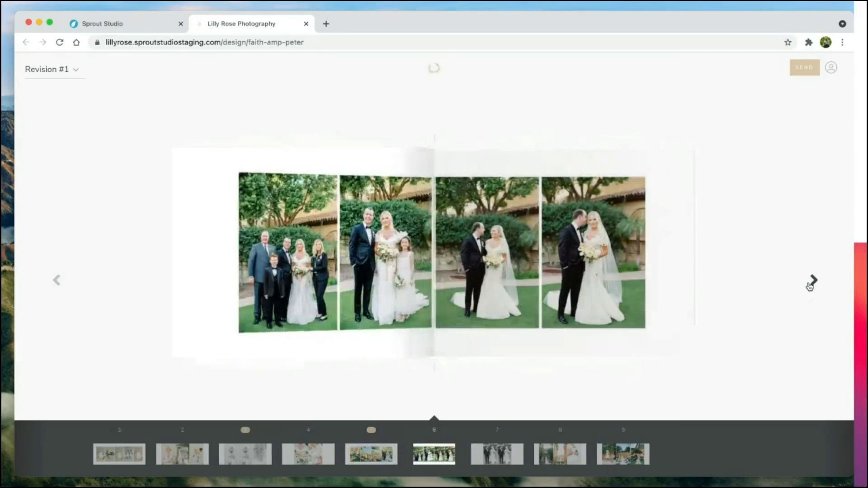
pyautogui.click(811, 283)
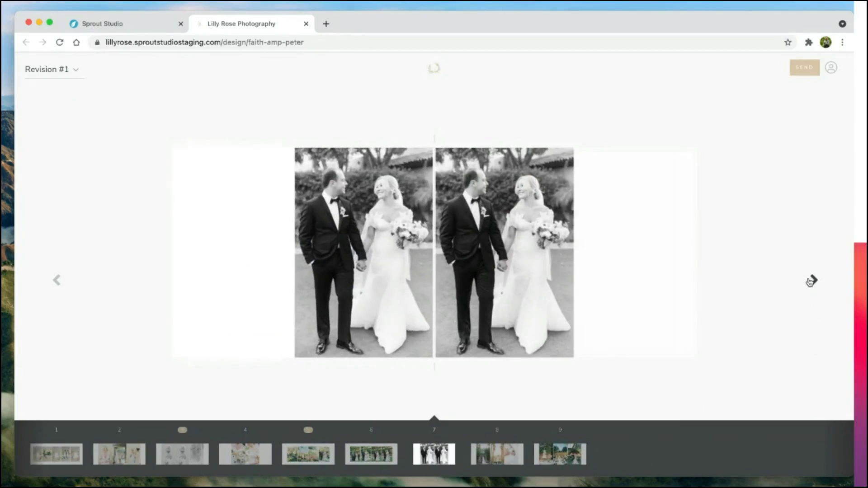
pyautogui.click(812, 281)
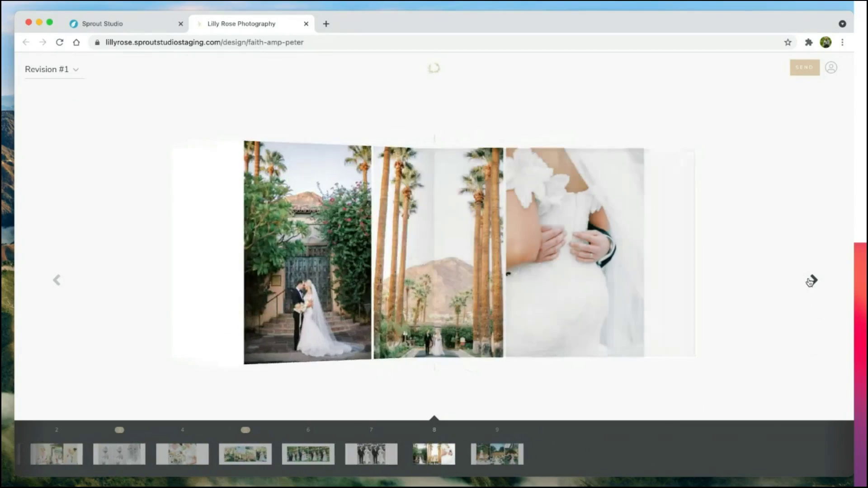
pyautogui.click(812, 281)
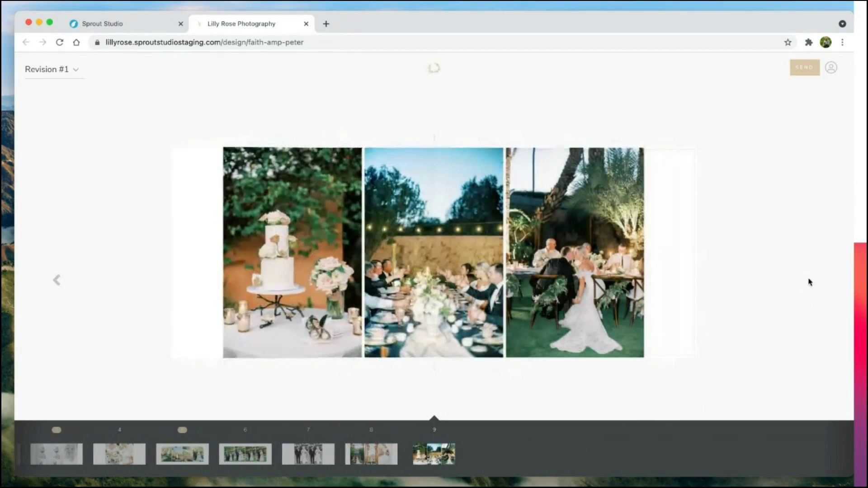
pyautogui.click(565, 246)
pyautogui.write('Can we swap this photo for the other one?')
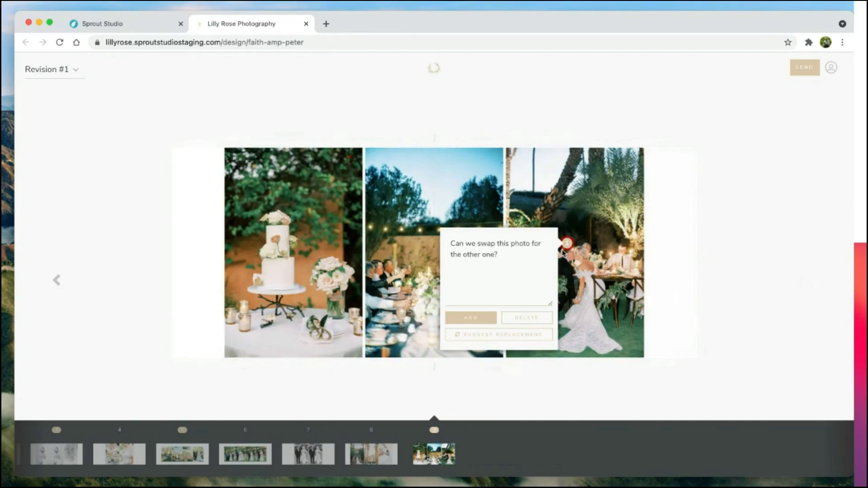
pyautogui.tripleClick(513, 258)
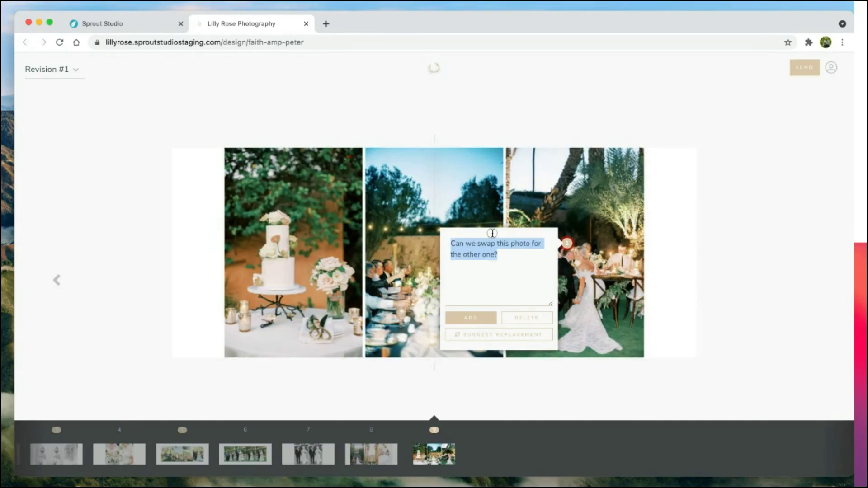
pyautogui.click(510, 259)
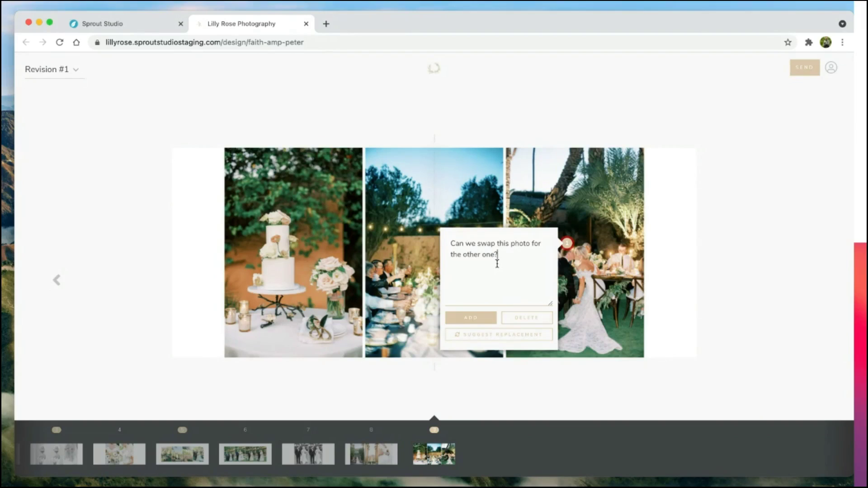
pyautogui.click(480, 338)
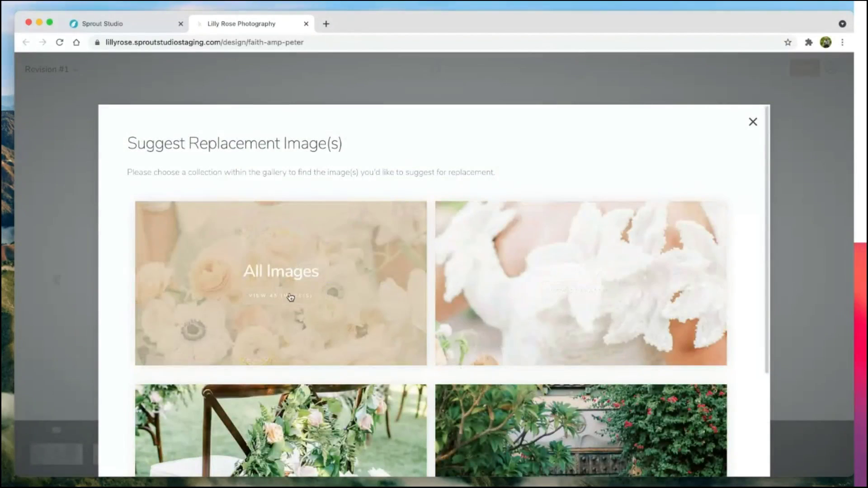
# Step: Suggest FaithPeter-Wedding-044.JPG as spread 9's replacement, save the comment, and send the changes
pyautogui.click(288, 298)
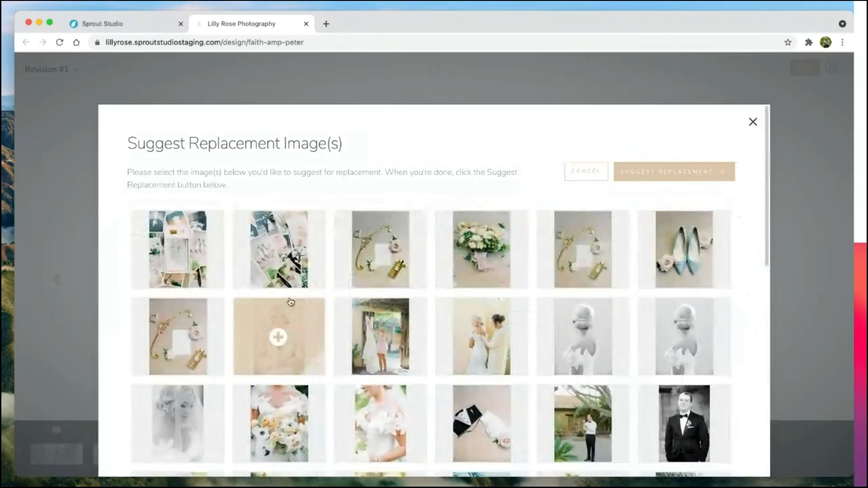
pyautogui.scroll(-10, 304, 301)
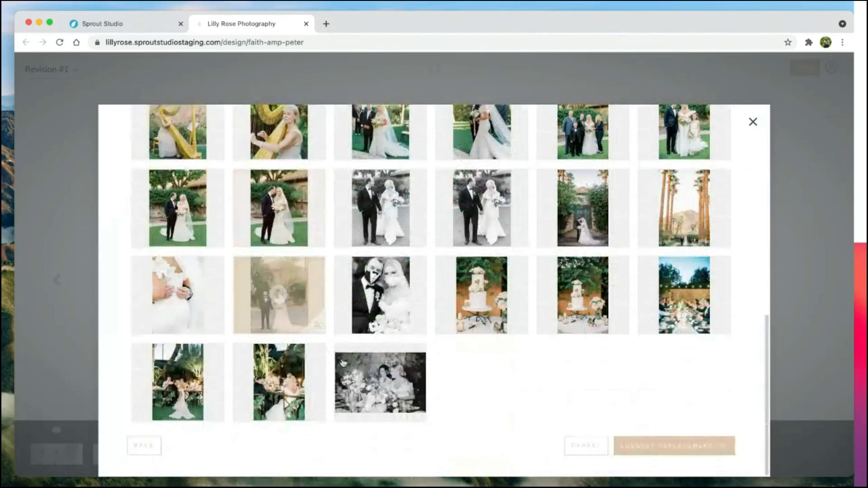
pyautogui.click(316, 383)
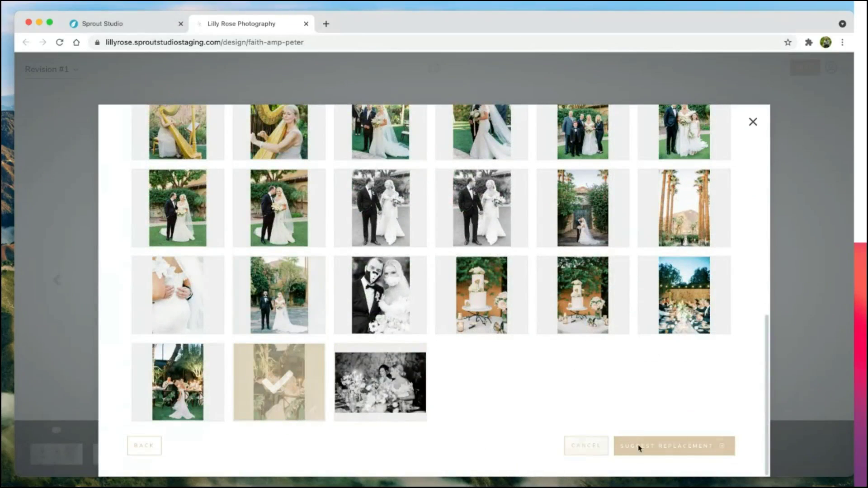
pyautogui.click(660, 446)
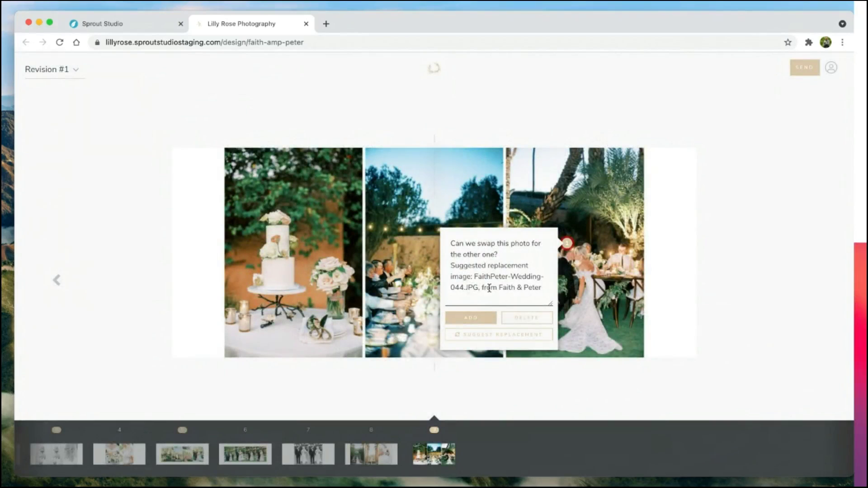
pyautogui.click(471, 319)
pyautogui.click(816, 67)
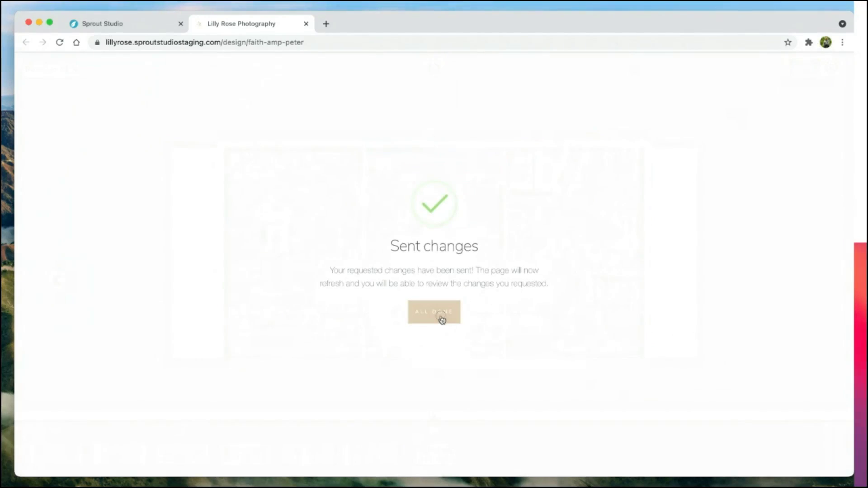
# Step: Dismiss the sent-changes confirmation and close the client's proof tab
pyautogui.click(441, 319)
pyautogui.click(306, 24)
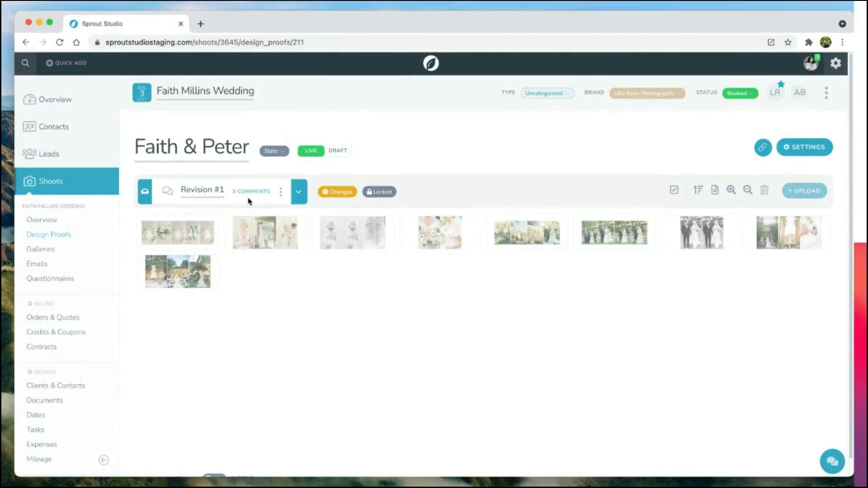
pyautogui.moveTo(338, 192)
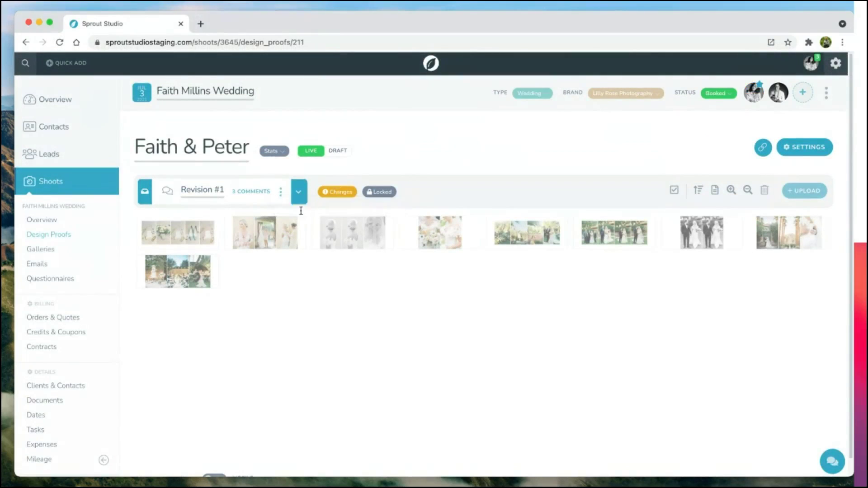
pyautogui.click(256, 191)
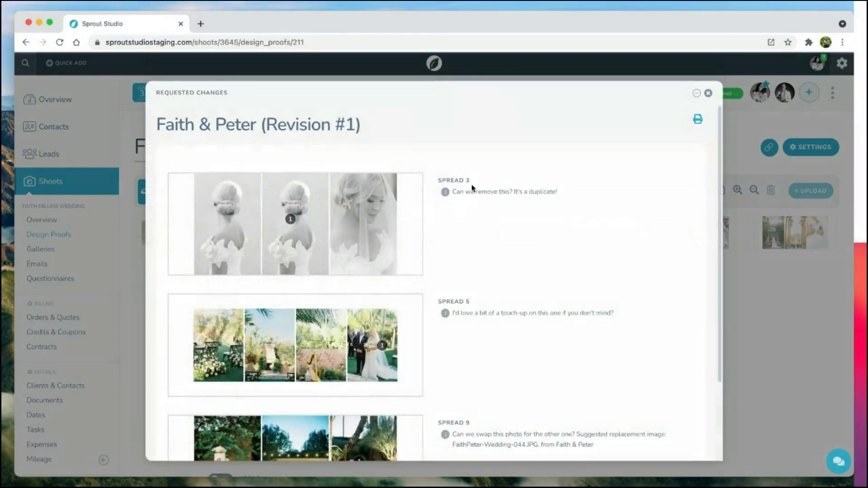
pyautogui.scroll(-3, 474, 187)
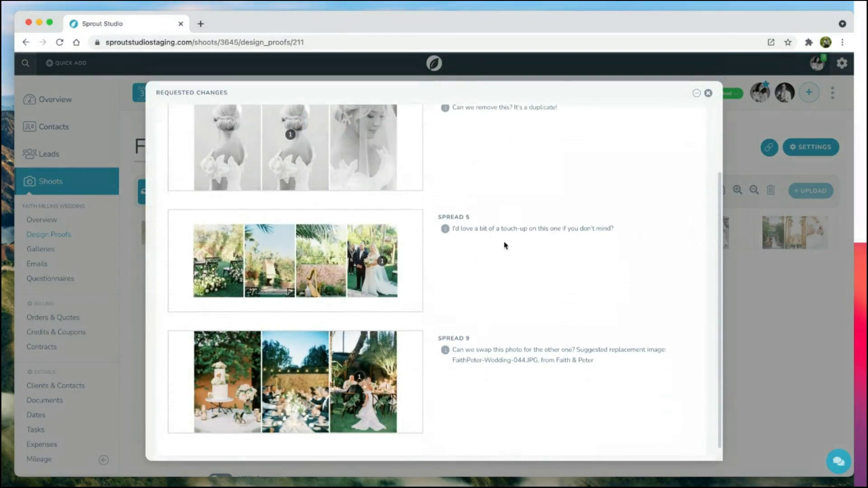
pyautogui.scroll(-1, 428, 248)
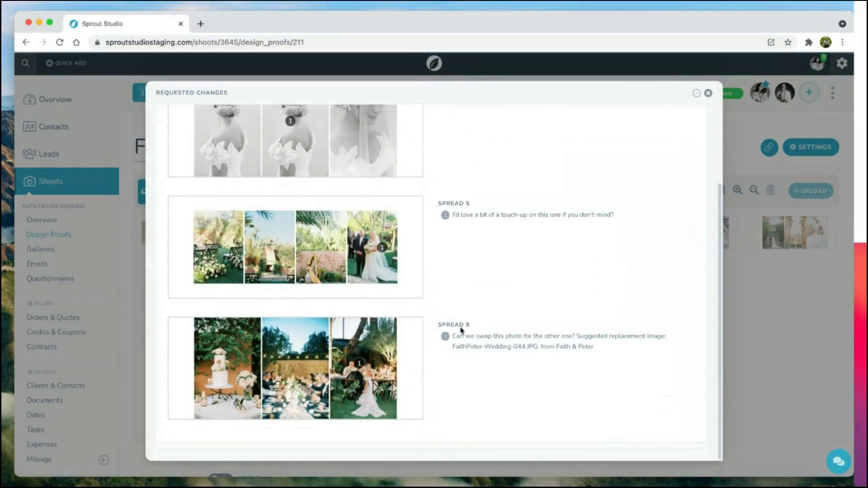
pyautogui.moveTo(612, 347); pyautogui.dragTo(481, 329)
pyautogui.tripleClick(520, 336)
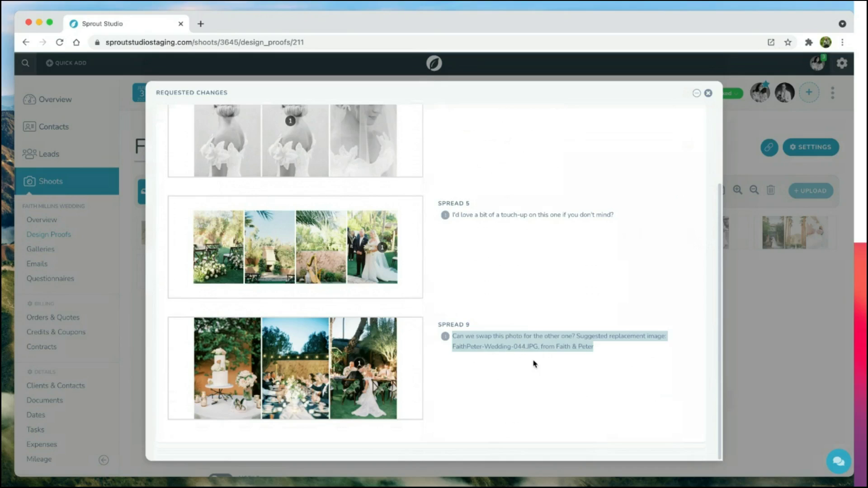
pyautogui.click(535, 354)
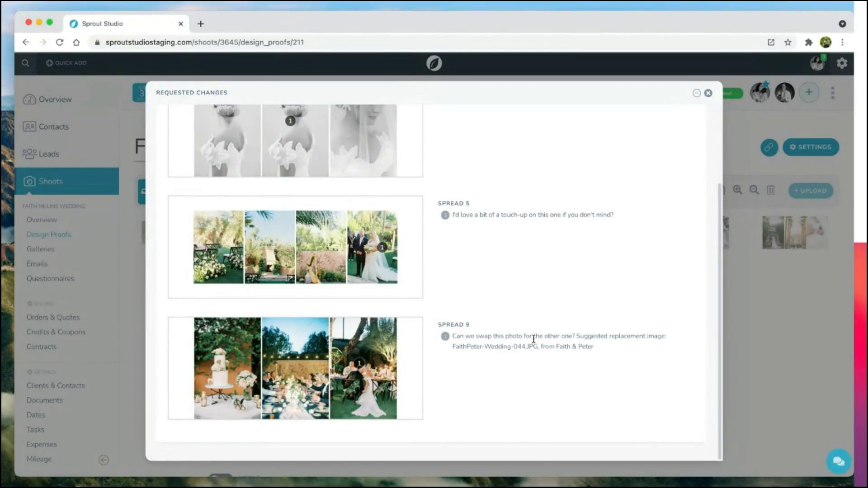
pyautogui.scroll(10, 534, 339)
pyautogui.click(708, 92)
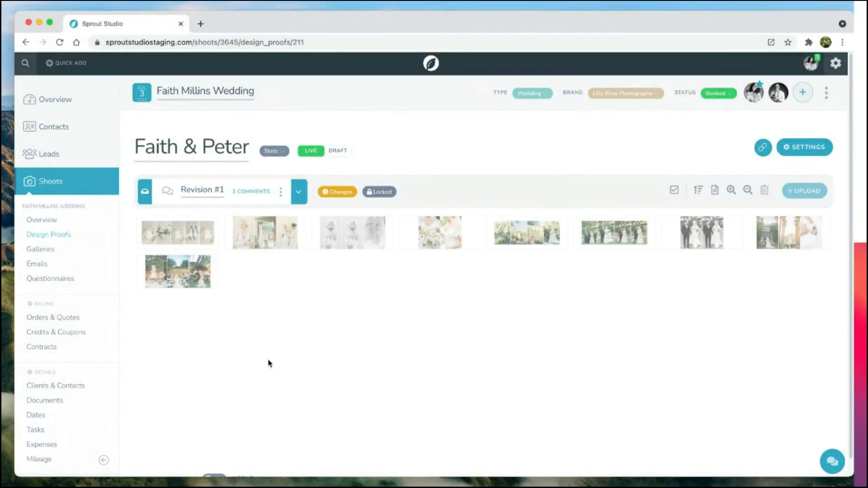
# Step: Add the Permit file to the wedding's Documents and make it visible to the client
pyautogui.click(53, 403)
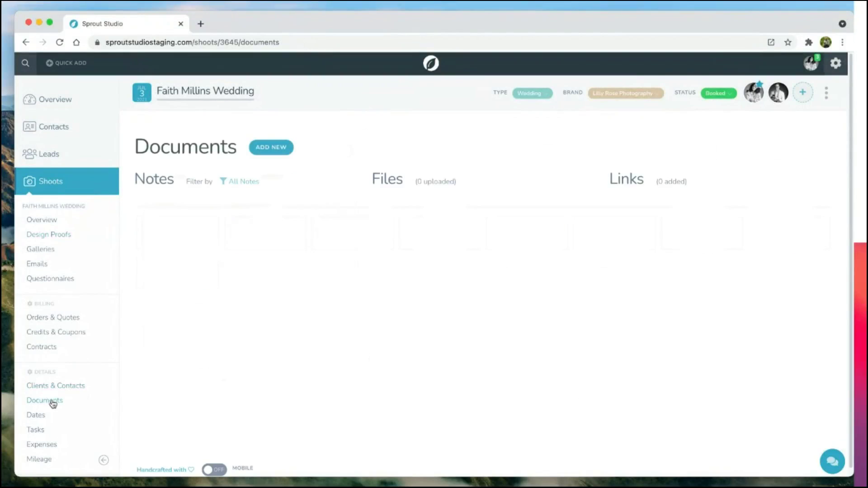
pyautogui.click(258, 153)
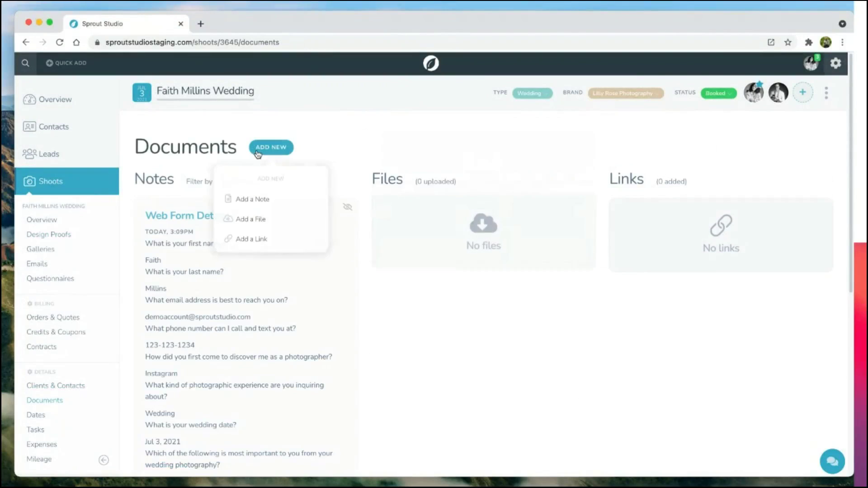
pyautogui.click(260, 218)
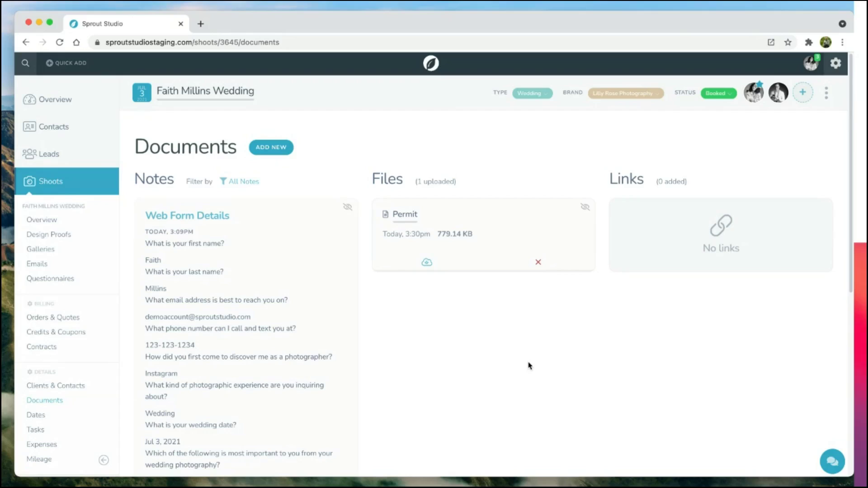
pyautogui.click(586, 209)
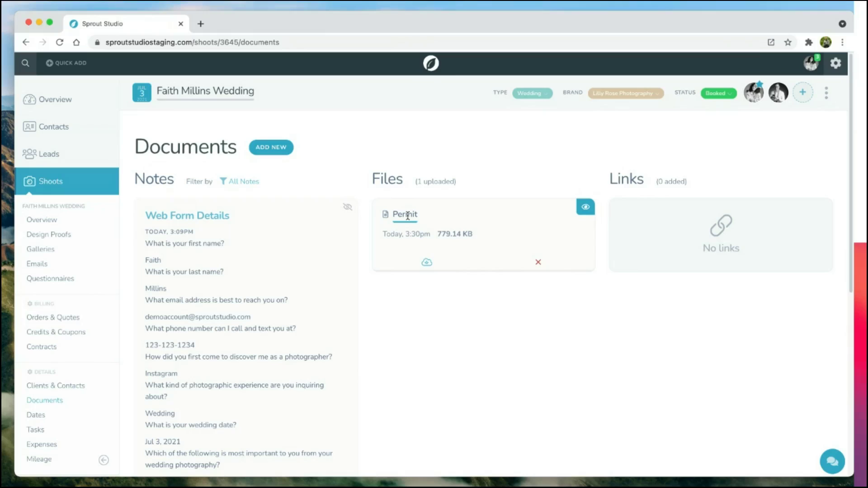
pyautogui.click(272, 147)
# Step: Add a 'Video' link with the pasted YouTube URL, displayed as an on-page video
pyautogui.click(252, 240)
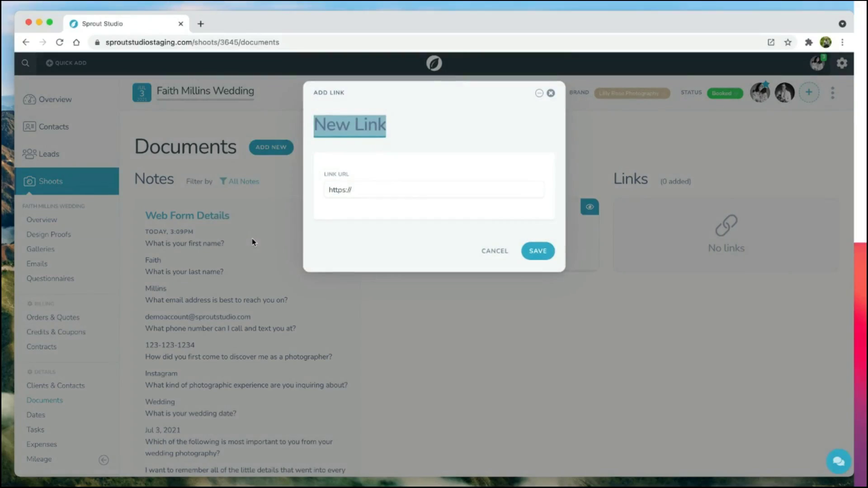
pyautogui.write('Video')
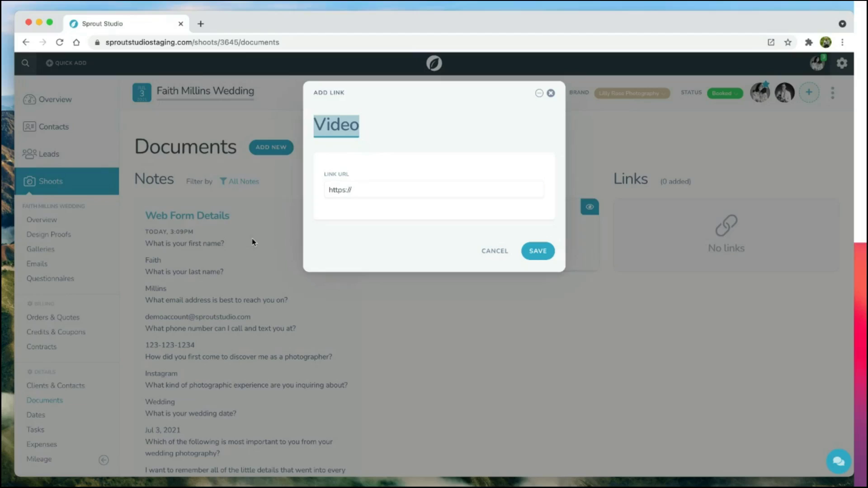
pyautogui.click(377, 195)
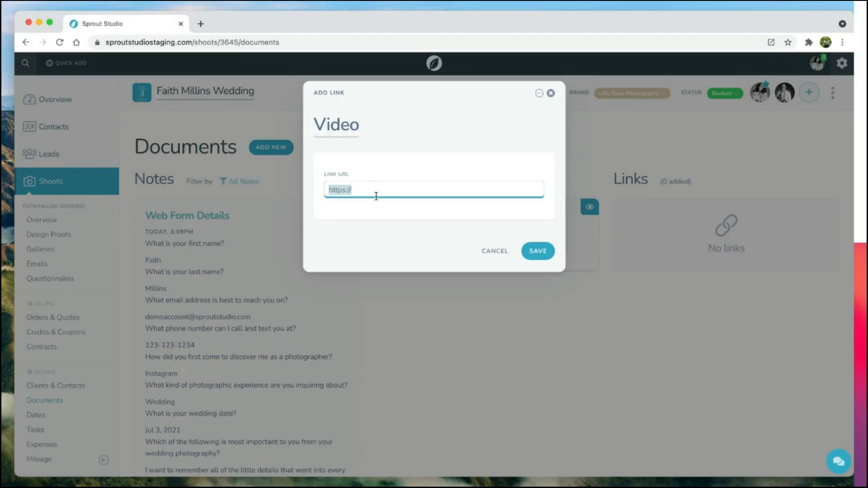
pyautogui.write('https://youtu.be/BpRVR79KsVQ')
pyautogui.click(488, 226)
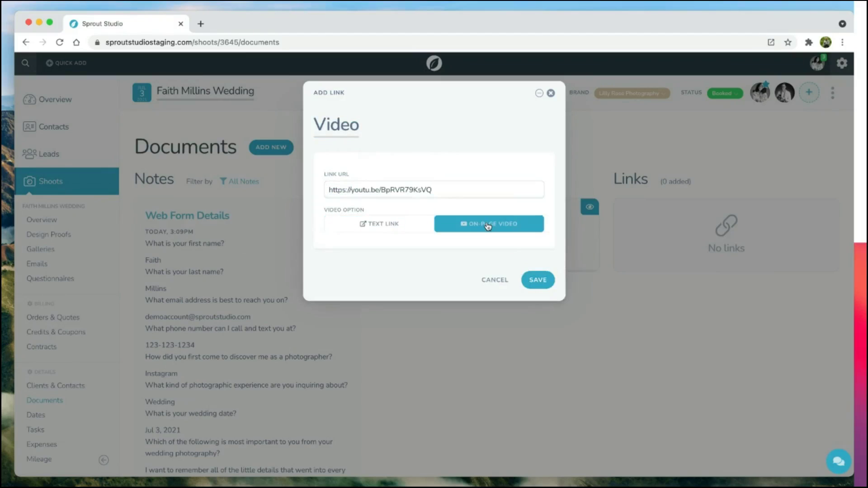
pyautogui.click(547, 284)
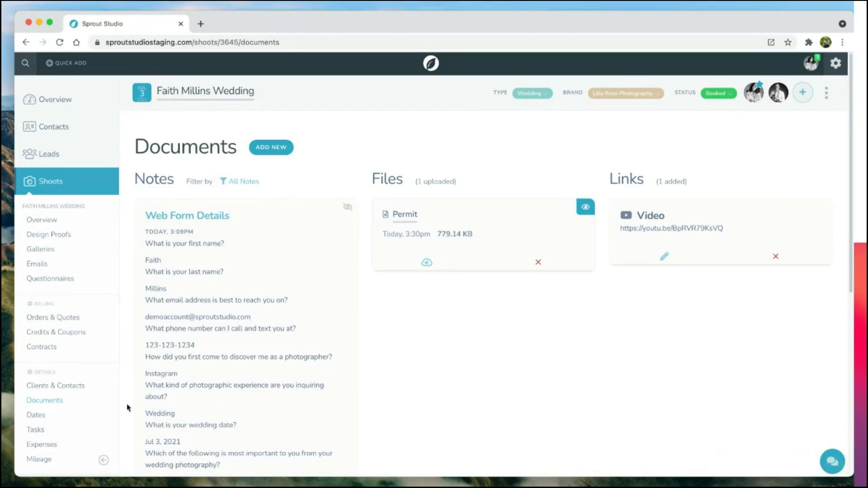
# Step: Open the wedding client's portal with View as Client from Clients & Contacts
pyautogui.click(65, 387)
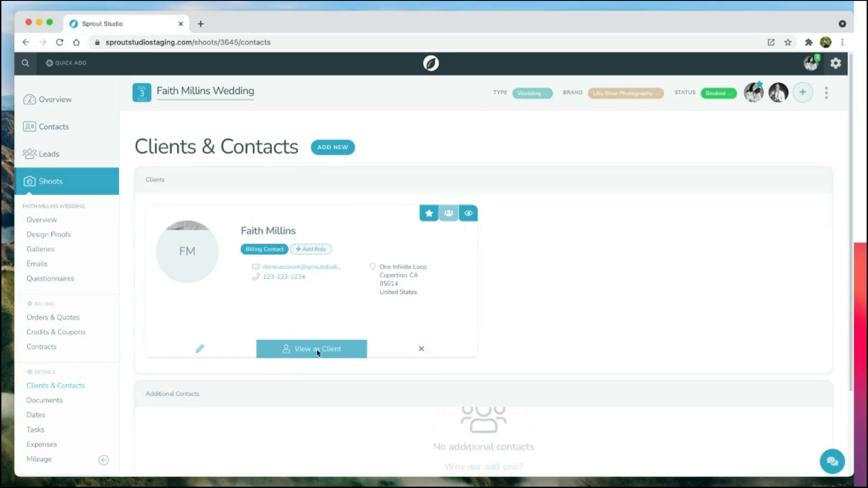
pyautogui.click(316, 353)
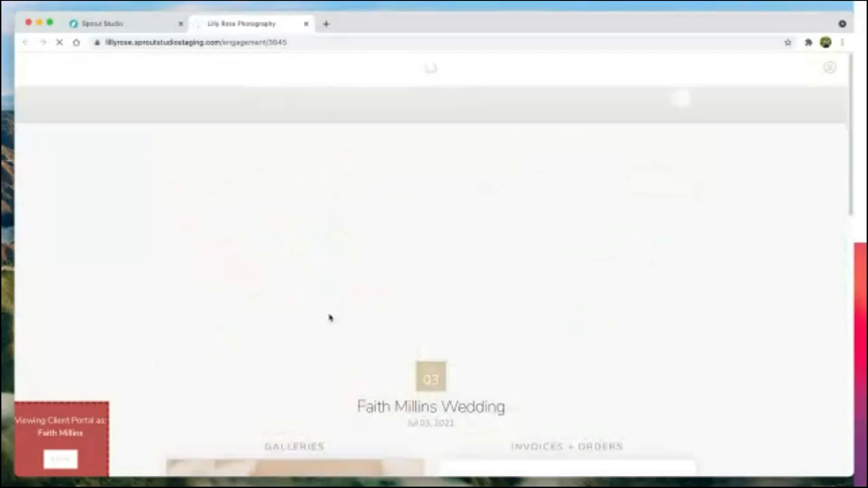
pyautogui.scroll(-1, 153, 302)
pyautogui.scroll(1, 153, 302)
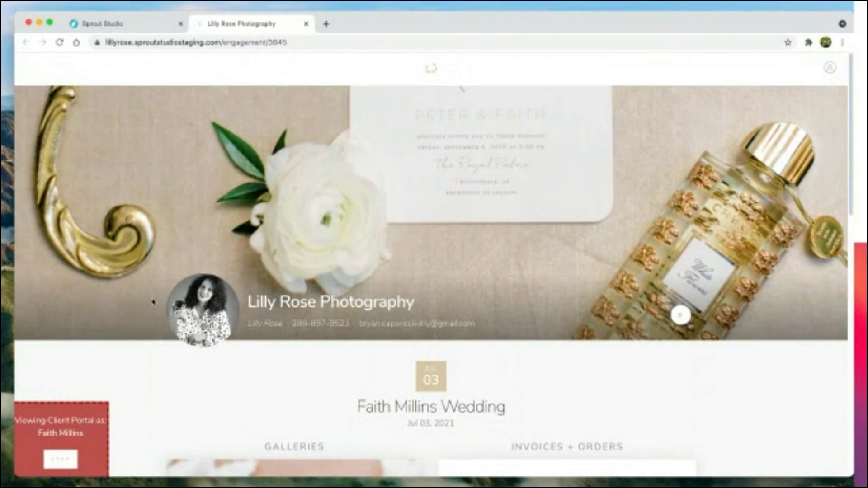
pyautogui.scroll(-6, 152, 302)
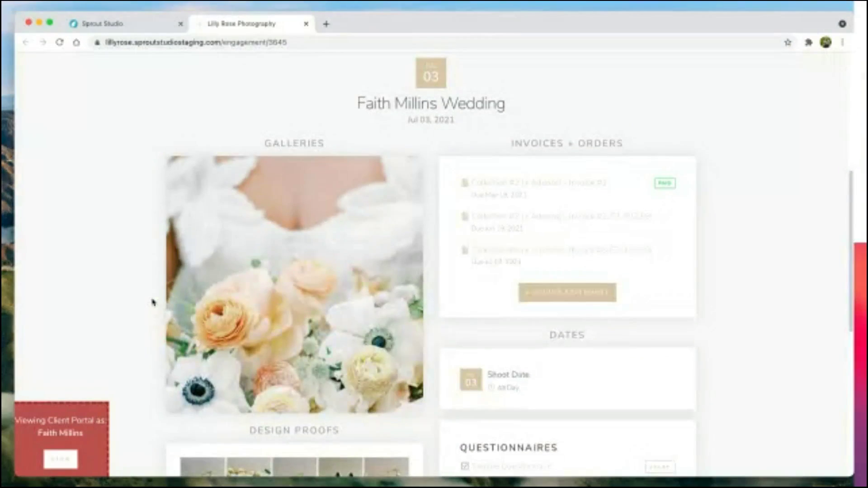
pyautogui.scroll(3, 153, 302)
pyautogui.scroll(6, 153, 302)
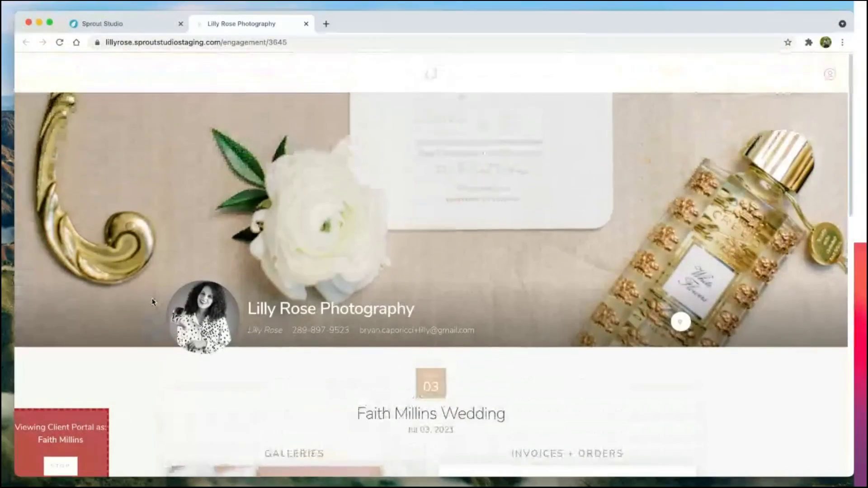
pyautogui.scroll(-8, 153, 302)
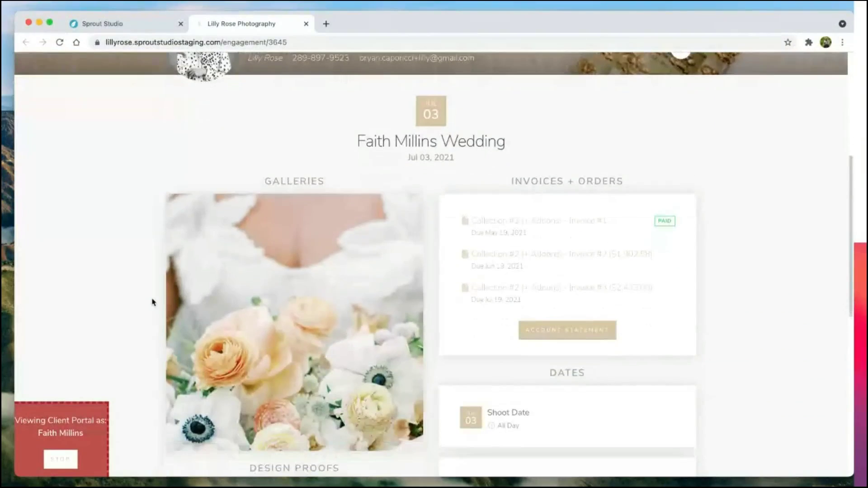
# Step: Scroll through the portal's galleries, invoices, shoot date and questionnaire
pyautogui.moveTo(321, 345)
pyautogui.scroll(-1, 320, 345)
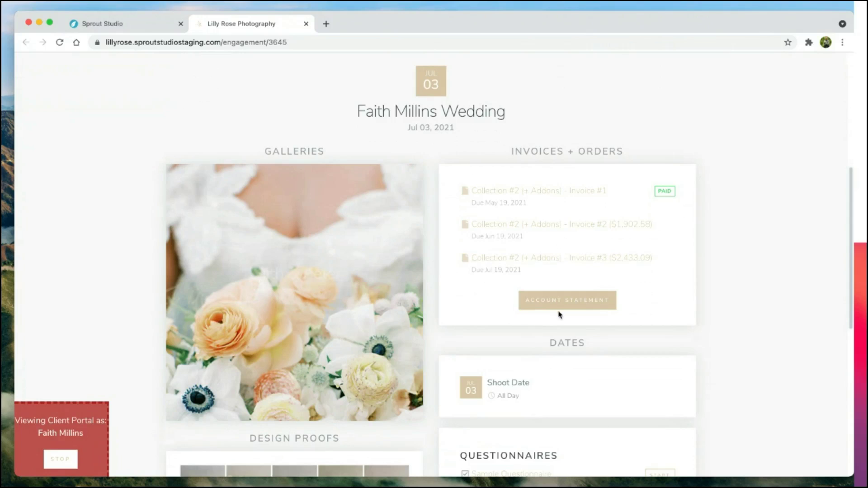
pyautogui.scroll(-4, 561, 307)
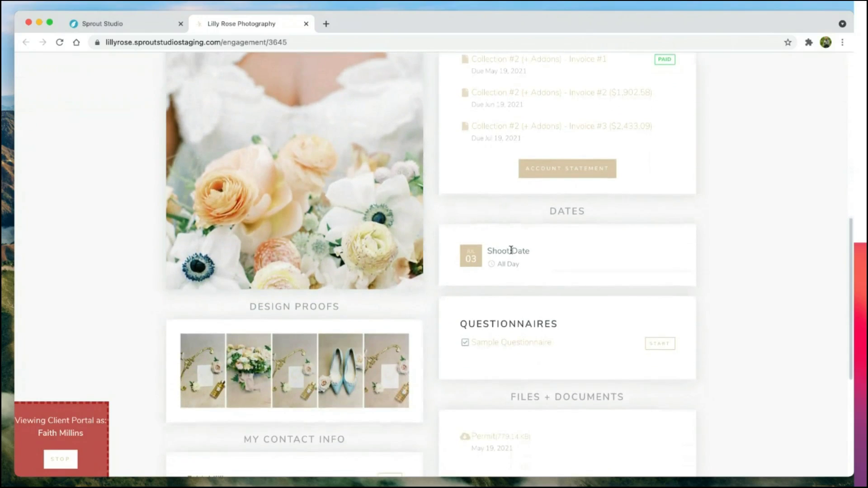
pyautogui.scroll(-2, 481, 277)
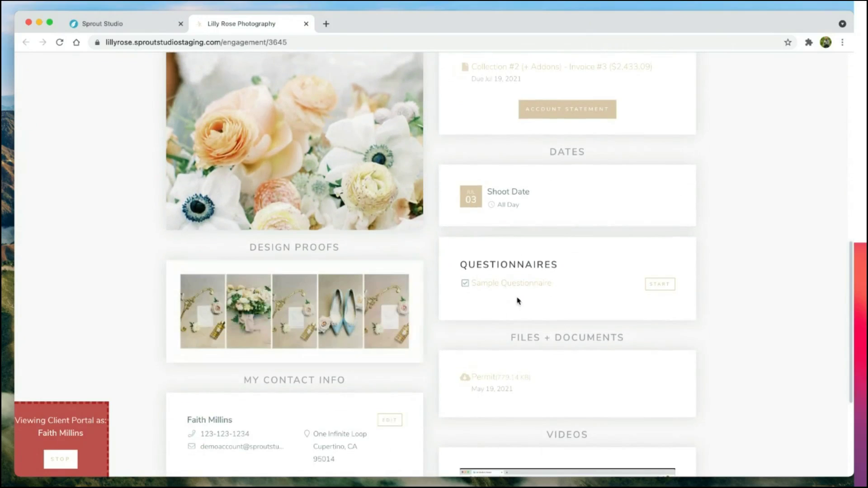
pyautogui.scroll(-3, 531, 287)
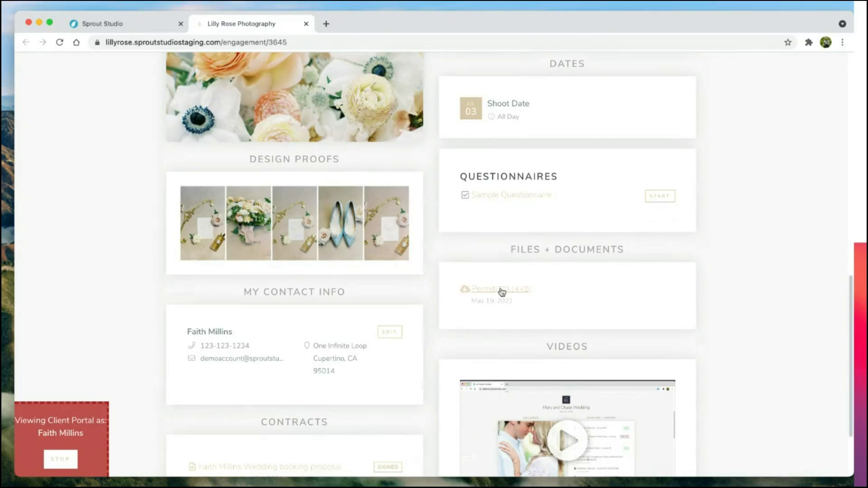
pyautogui.scroll(-3, 500, 291)
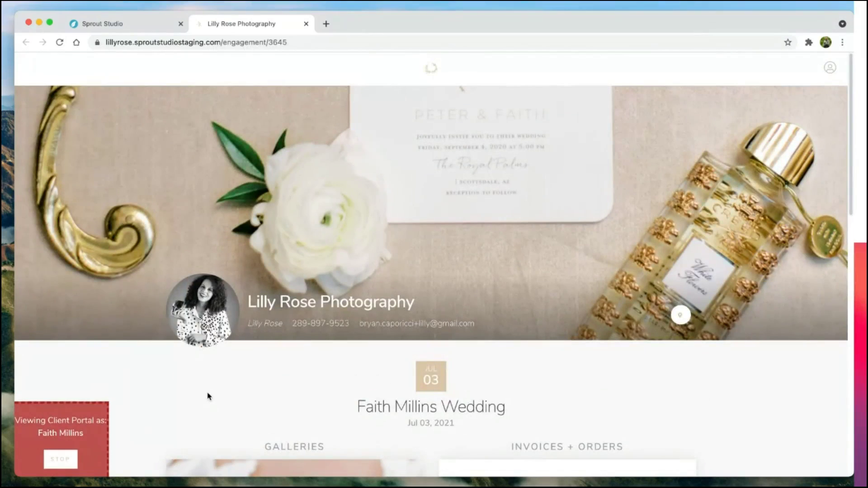
pyautogui.scroll(-4, 209, 397)
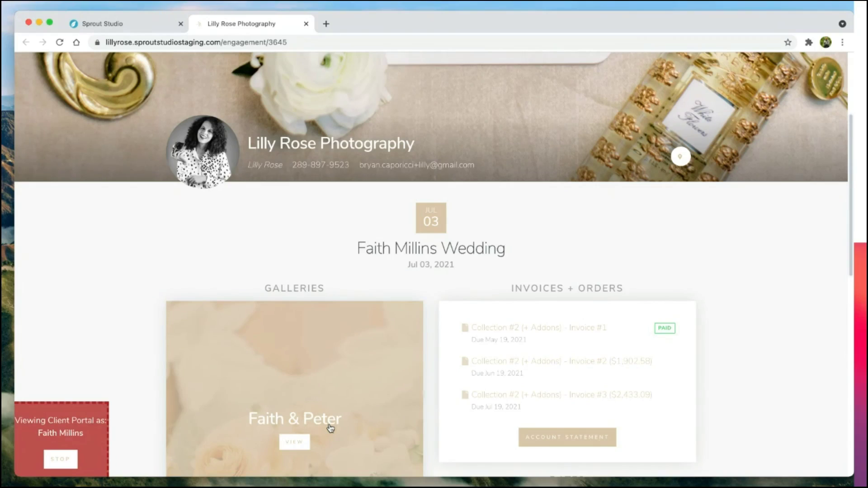
pyautogui.scroll(-4, 330, 428)
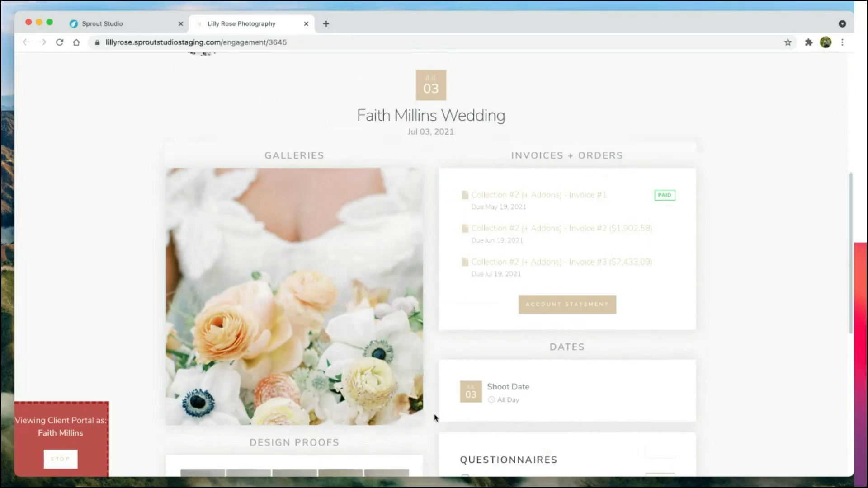
pyautogui.scroll(8, 434, 416)
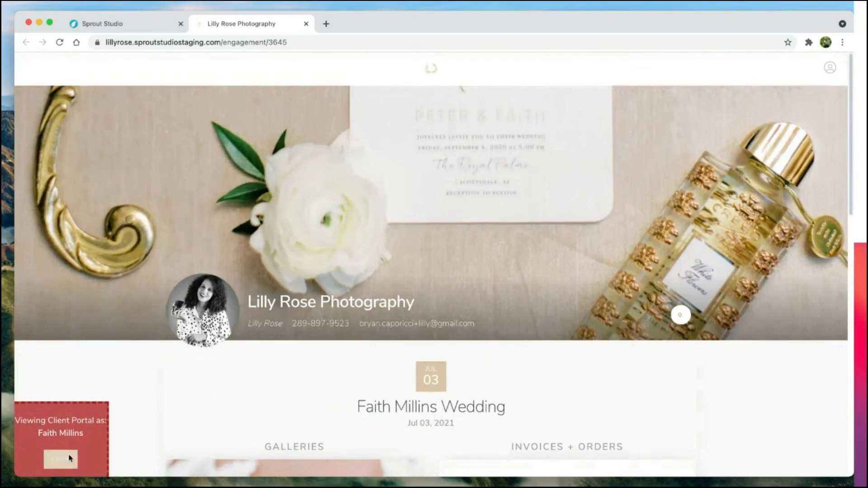
# Step: Stop the client portal preview and go to the Email Marketing campaign list
pyautogui.click(60, 460)
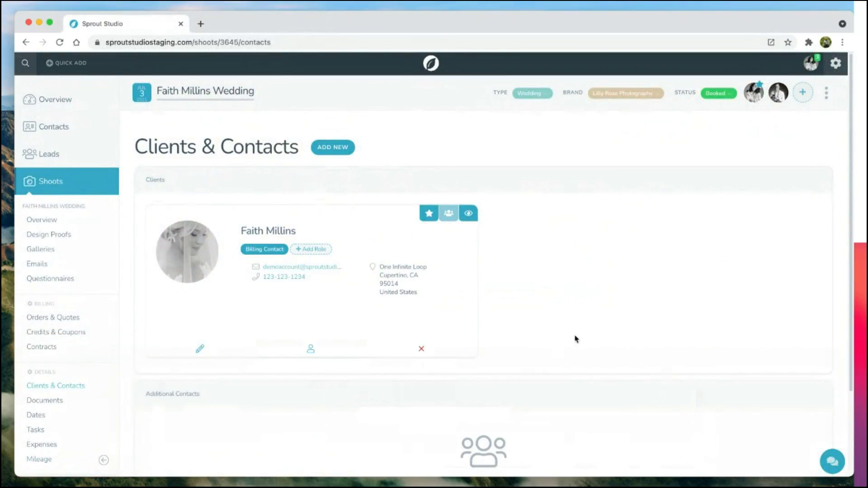
pyautogui.scroll(-5, 77, 252)
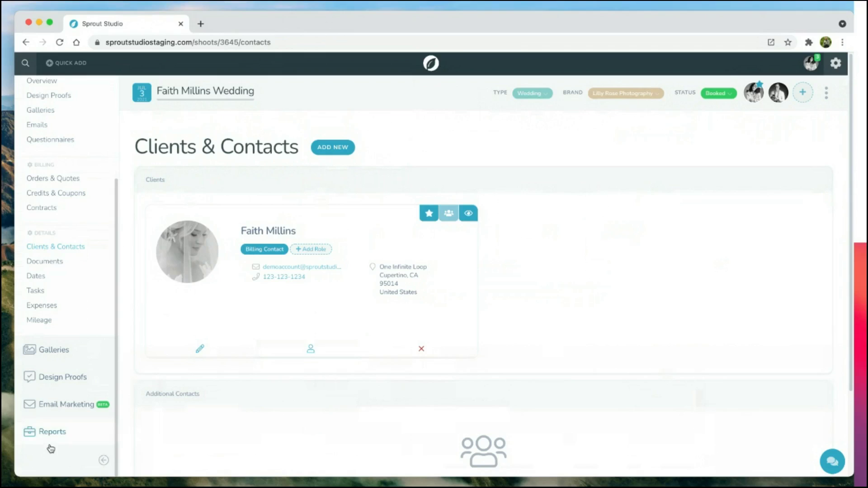
pyautogui.click(66, 404)
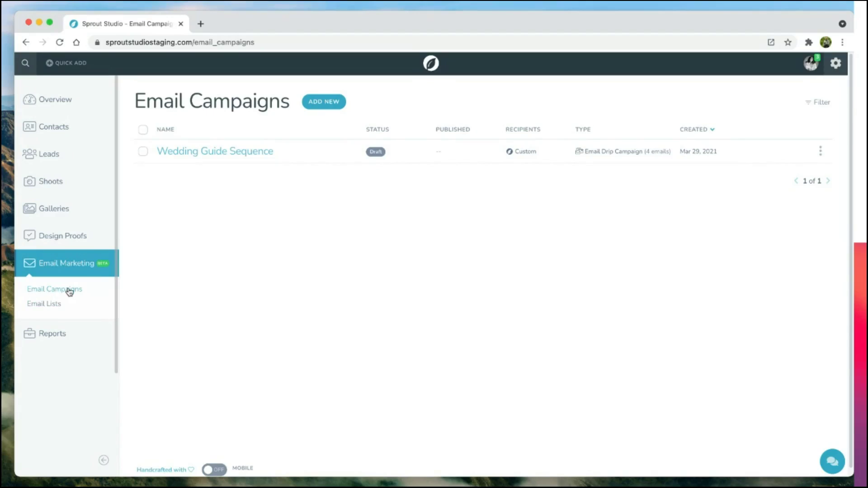
# Step: Open the Wedding Guide list, browse its auto-add contact rules, then reveal its three pop-up signup forms
pyautogui.click(50, 307)
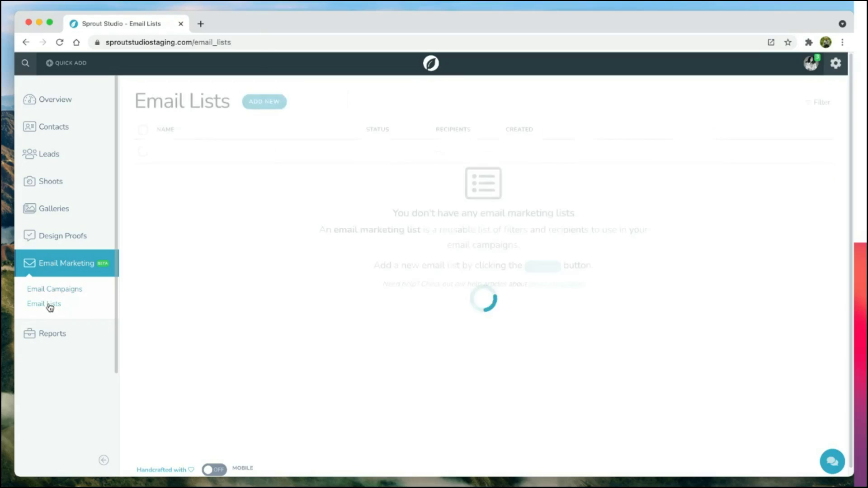
pyautogui.click(199, 153)
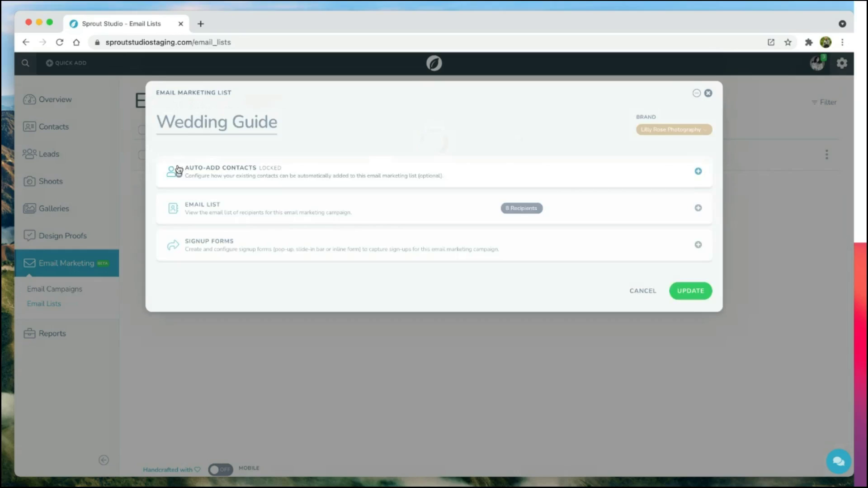
pyautogui.click(179, 169)
pyautogui.scroll(-8, 178, 169)
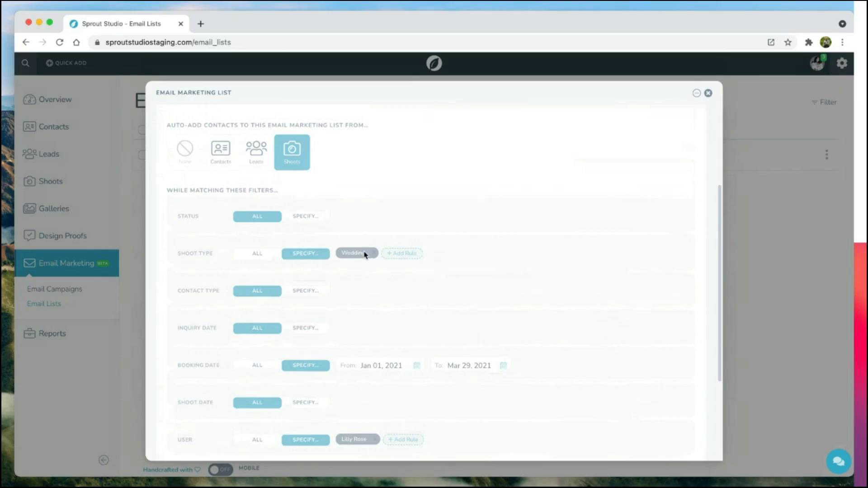
pyautogui.scroll(-1, 380, 361)
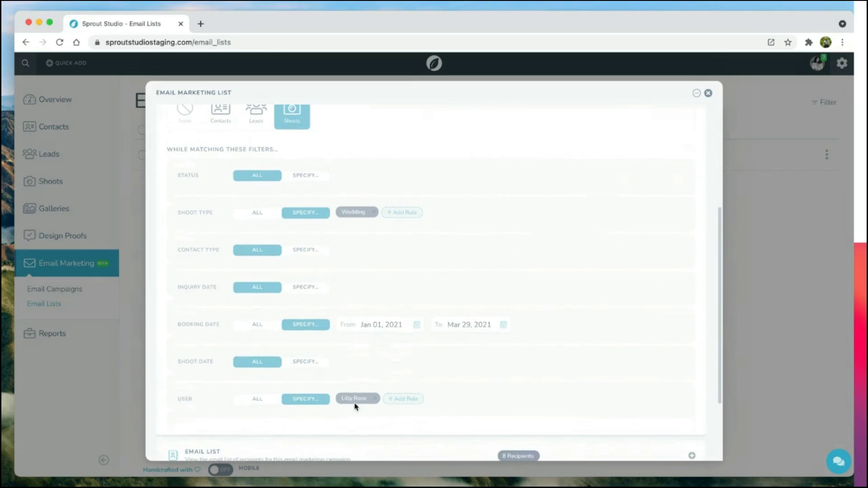
pyautogui.scroll(1, 355, 405)
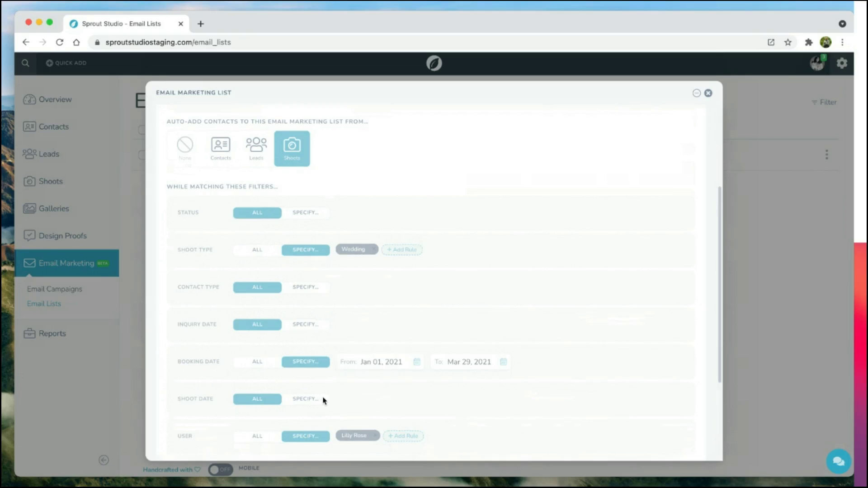
pyautogui.scroll(2, 324, 401)
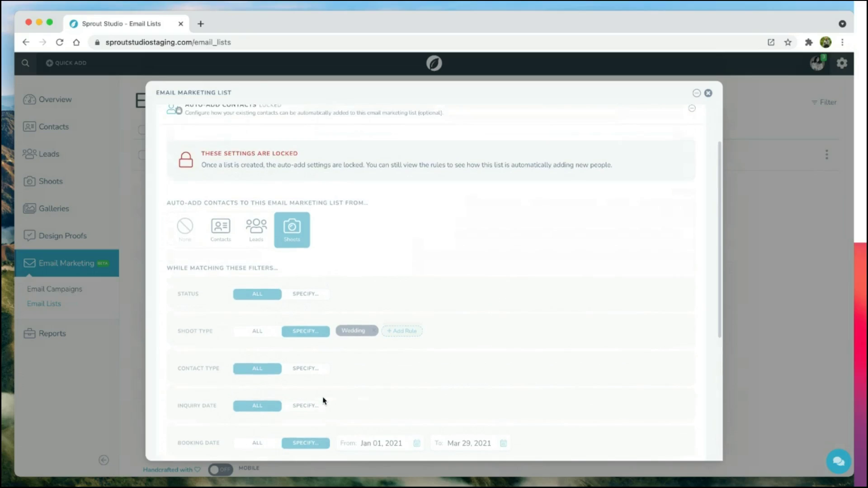
pyautogui.scroll(2, 323, 400)
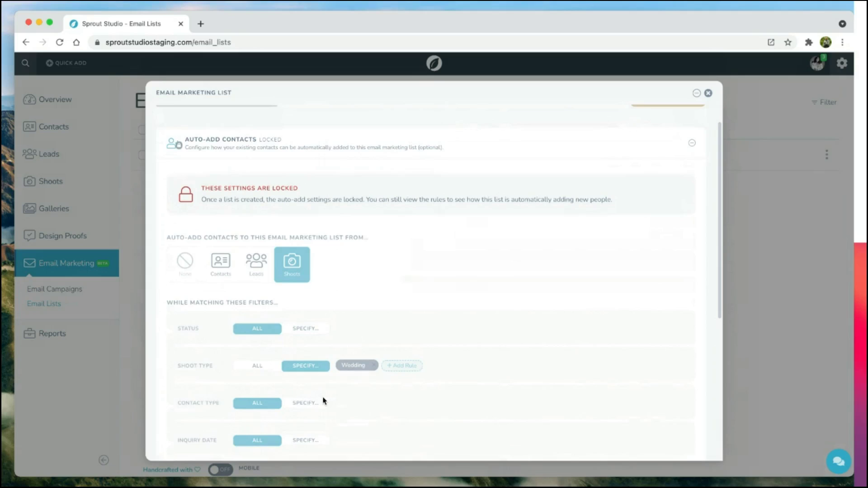
pyautogui.click(259, 177)
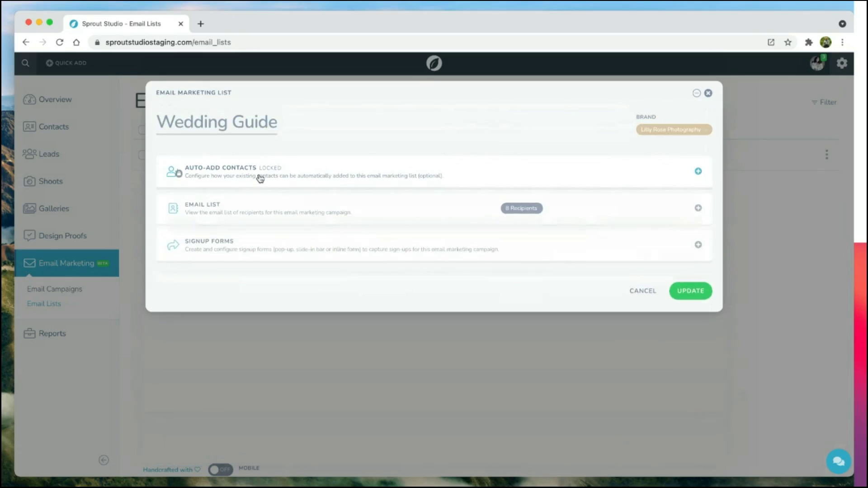
pyautogui.click(223, 251)
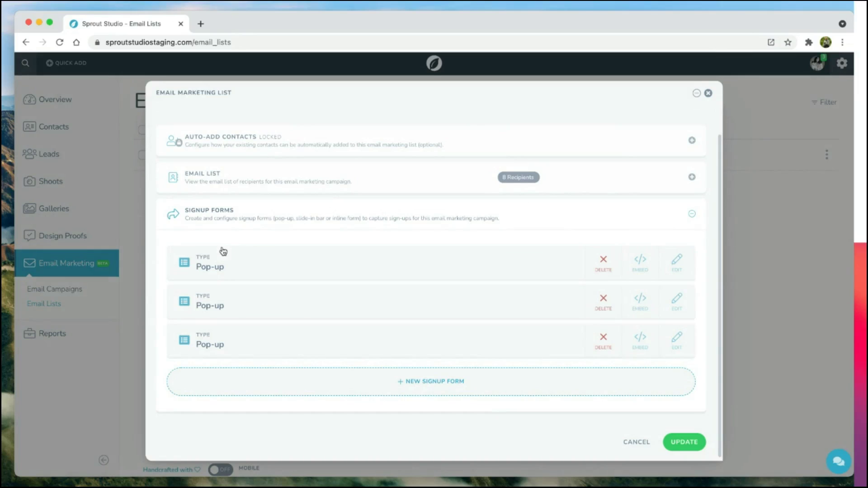
# Step: Check the available signup form types, then open the first pop-up form, 'Engaged?', for editing
pyautogui.click(434, 384)
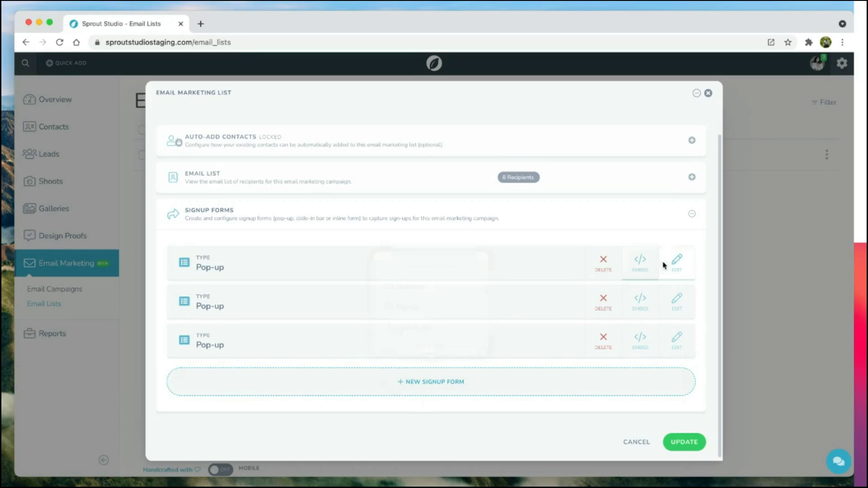
pyautogui.click(677, 260)
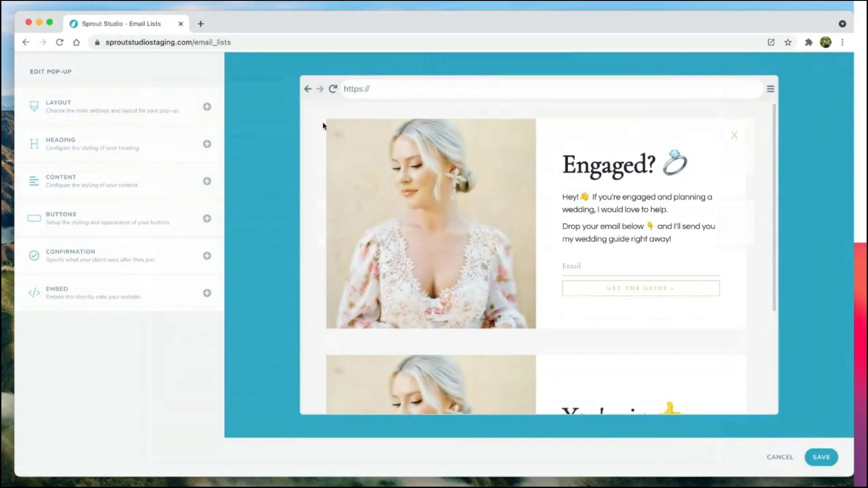
# Step: Review the Engaged? pop-up's Content and Confirmation message settings without changing them
pyautogui.scroll(-5, 751, 334)
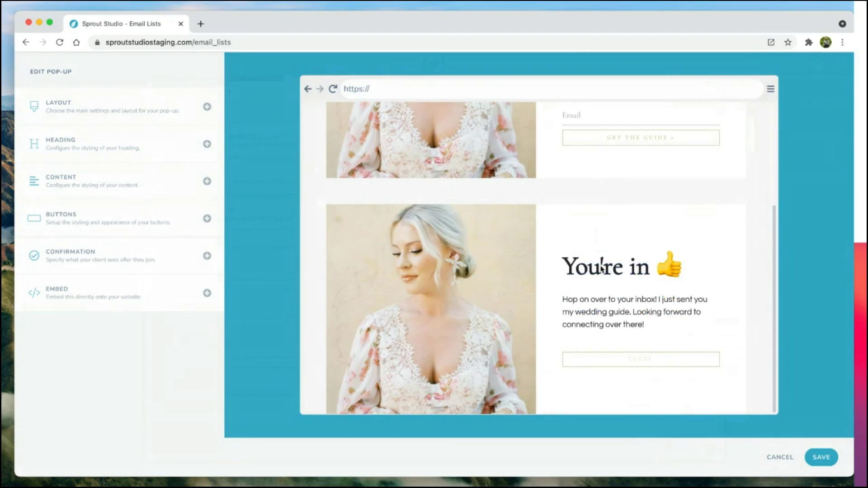
pyautogui.scroll(5, 602, 268)
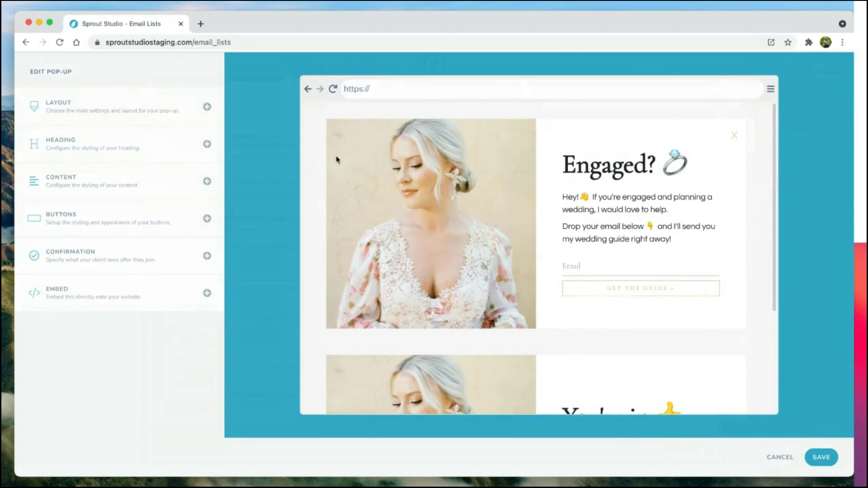
pyautogui.click(157, 195)
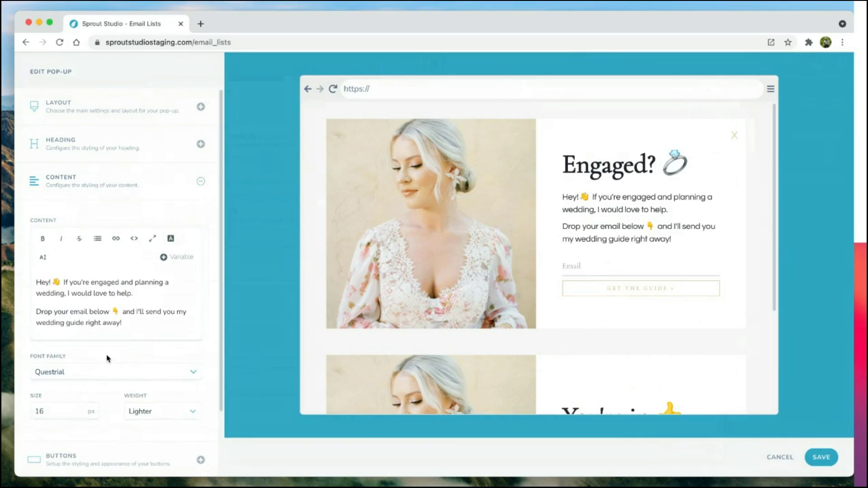
pyautogui.scroll(-2, 107, 359)
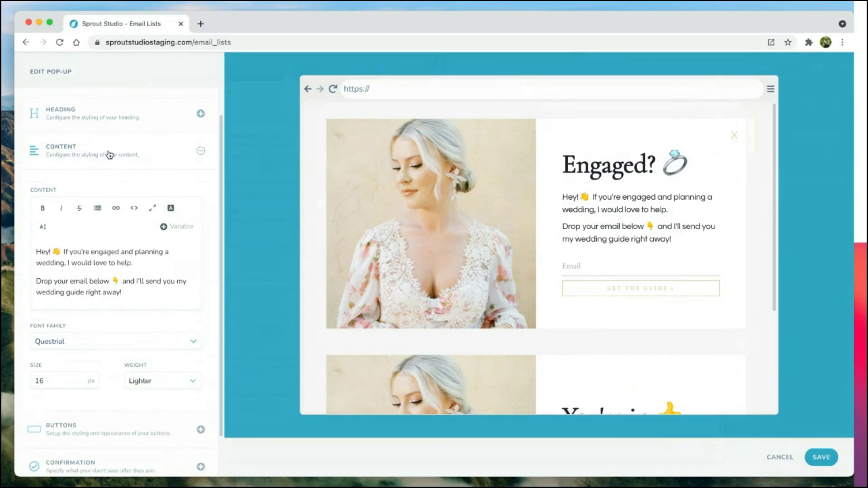
pyautogui.scroll(2, 110, 153)
pyautogui.click(127, 178)
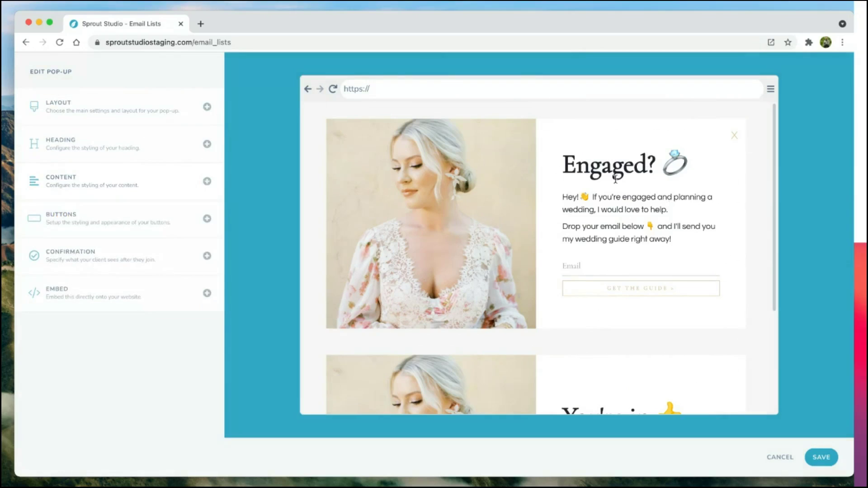
pyautogui.click(120, 254)
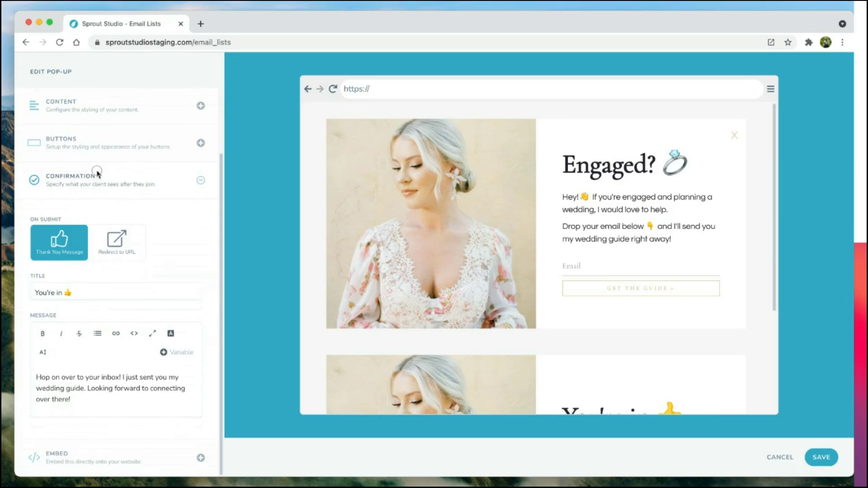
pyautogui.click(163, 181)
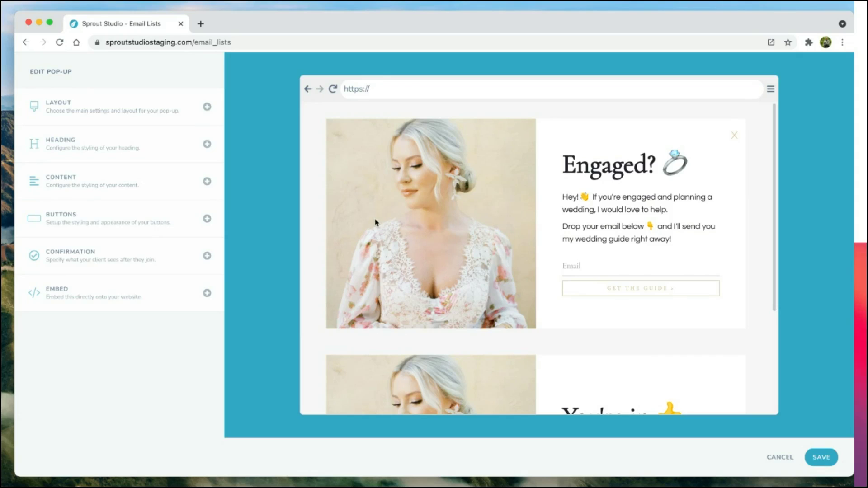
# Step: Save the pop-up form and the Wedding Guide list, then return to Email Campaigns
pyautogui.click(814, 465)
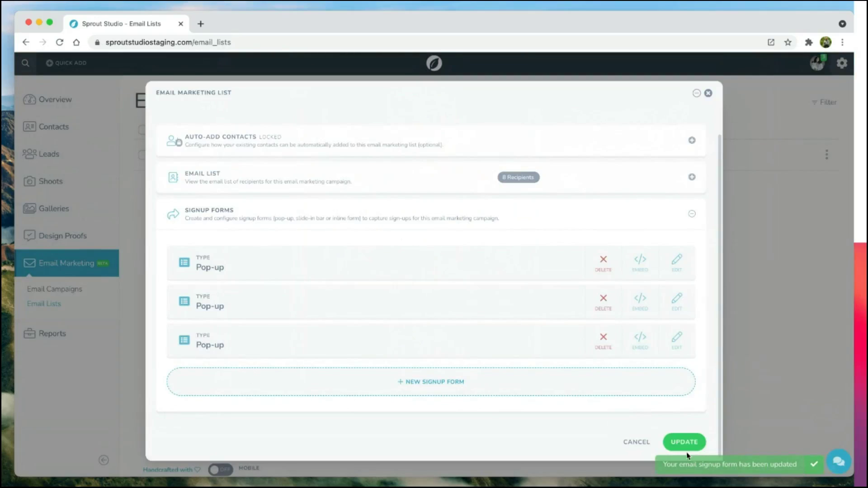
pyautogui.click(685, 449)
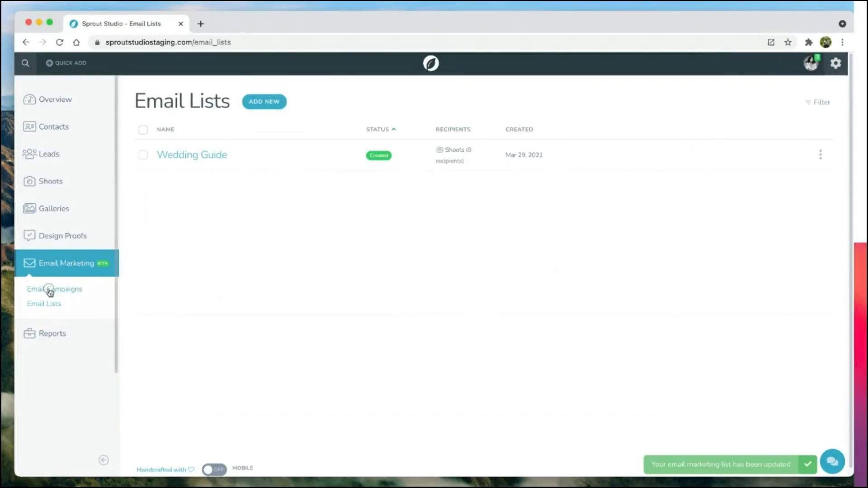
pyautogui.click(50, 290)
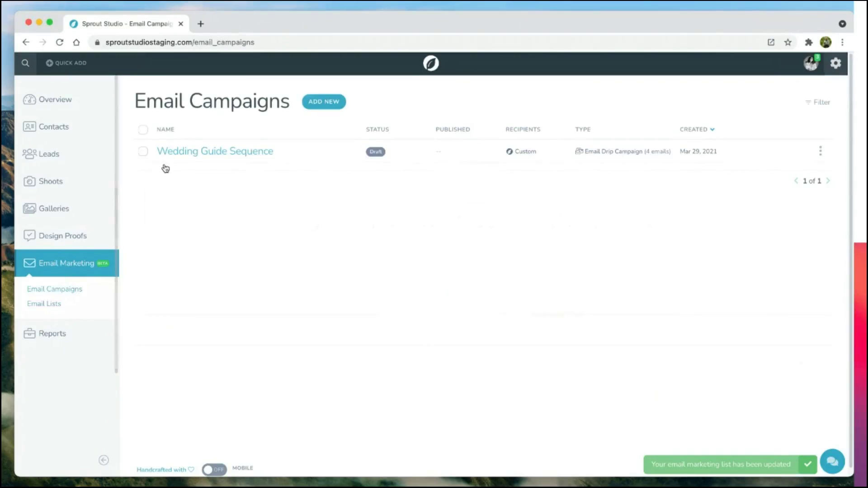
# Step: Open the Wedding Guide Sequence campaign, list its four email messages, and edit Email #3
pyautogui.click(193, 152)
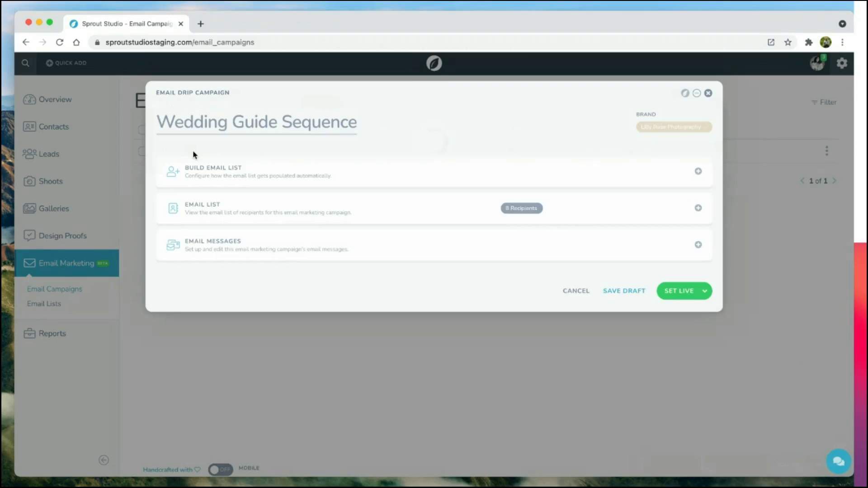
pyautogui.click(227, 249)
pyautogui.scroll(-1, 227, 249)
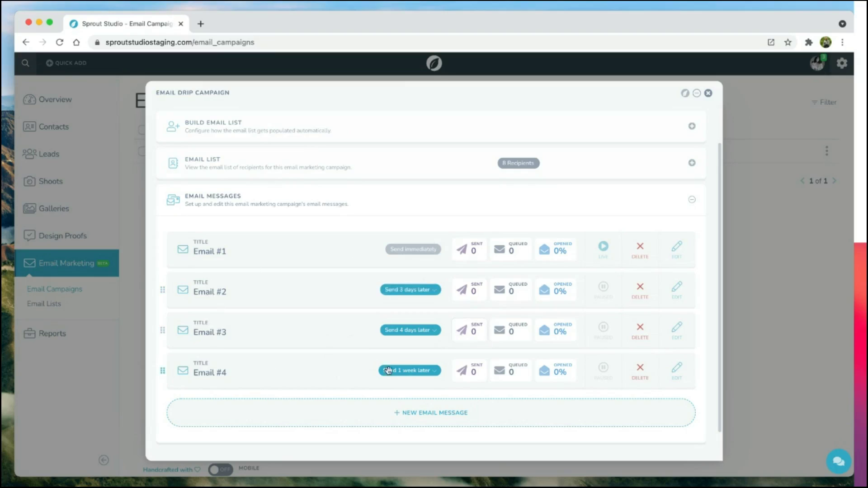
pyautogui.click(677, 332)
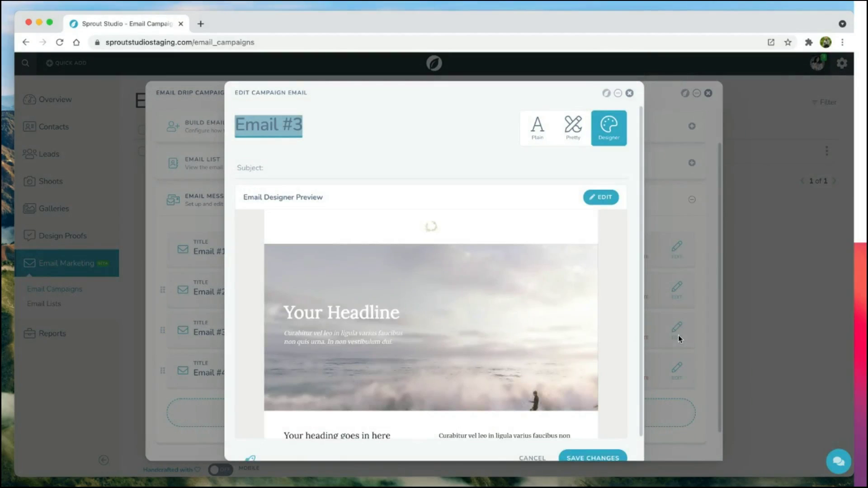
# Step: Open Email #3 in the full designer and delete its old two-image section
pyautogui.click(598, 198)
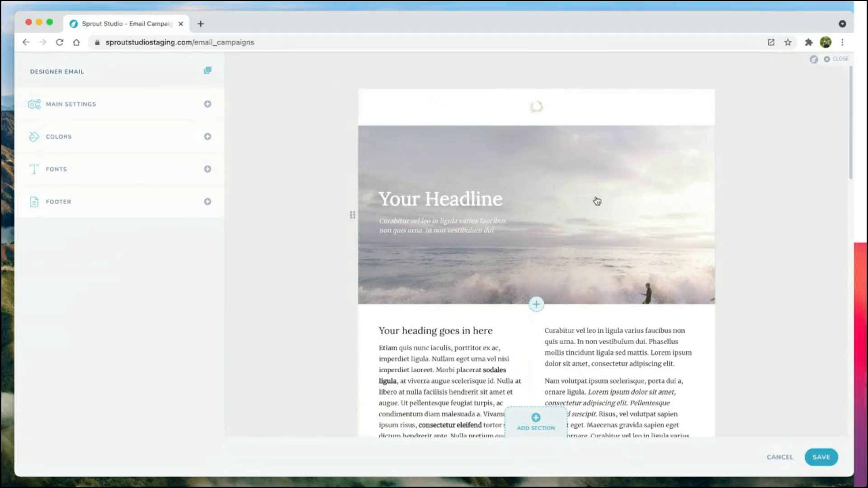
pyautogui.scroll(-10, 568, 323)
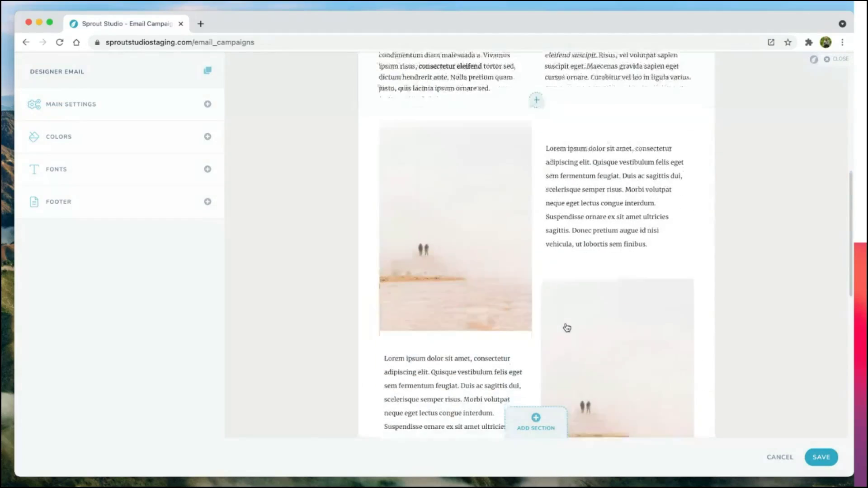
pyautogui.scroll(2, 567, 332)
pyautogui.click(576, 211)
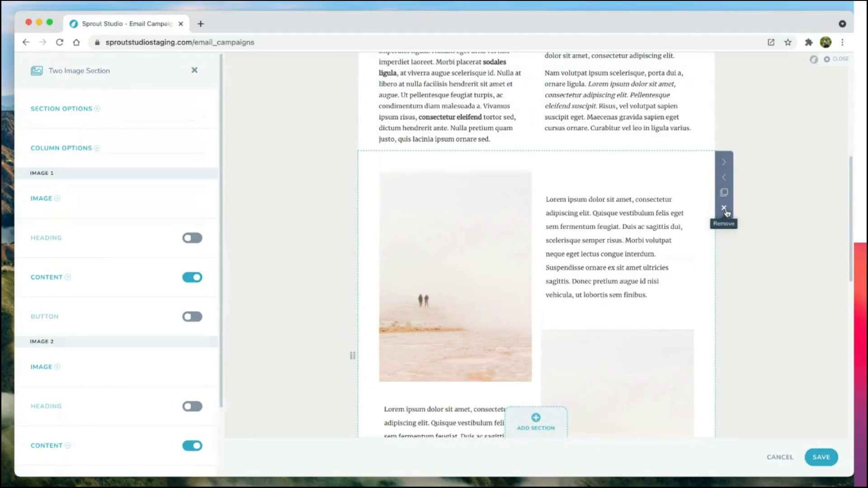
pyautogui.click(724, 208)
# Step: Add a quote section above the photo grid, keeping its cheetah image, and save it
pyautogui.scroll(2, 538, 193)
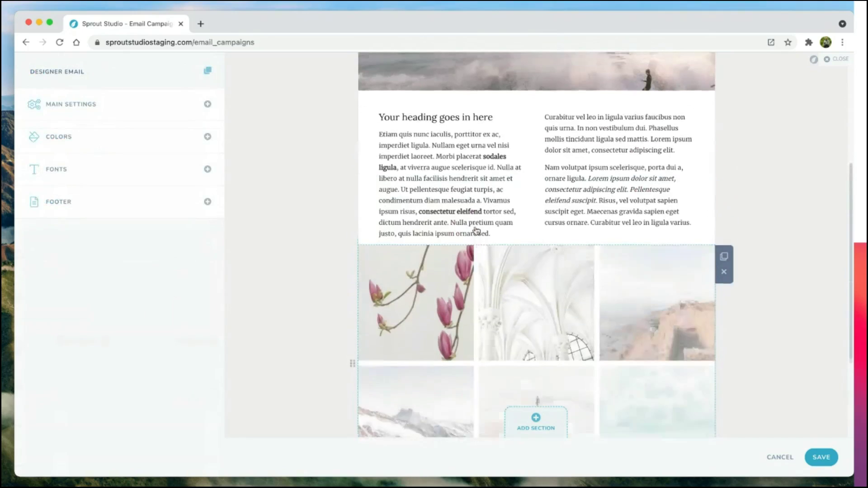
pyautogui.click(521, 430)
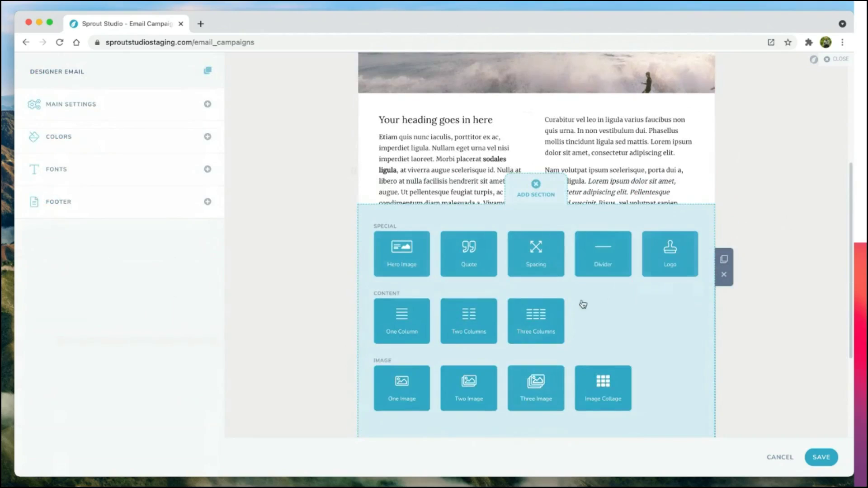
pyautogui.click(469, 261)
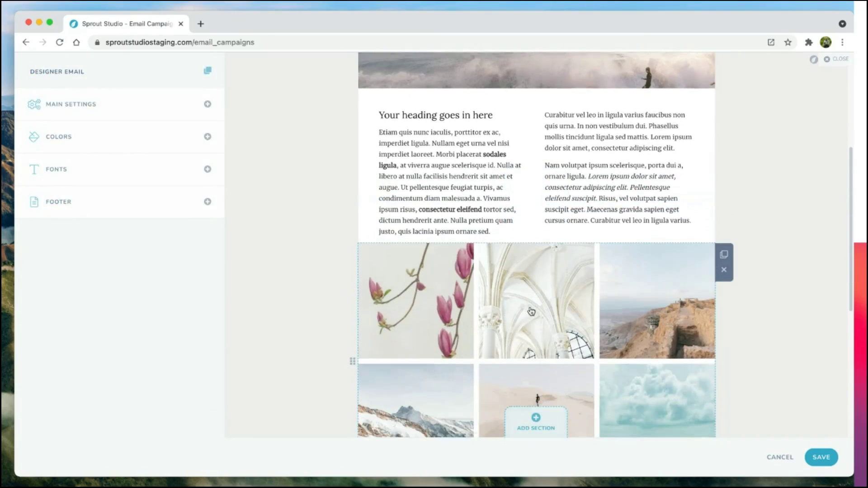
pyautogui.scroll(-2, 534, 335)
pyautogui.moveTo(624, 399); pyautogui.dragTo(611, 211)
pyautogui.scroll(3, 610, 222)
pyautogui.click(580, 288)
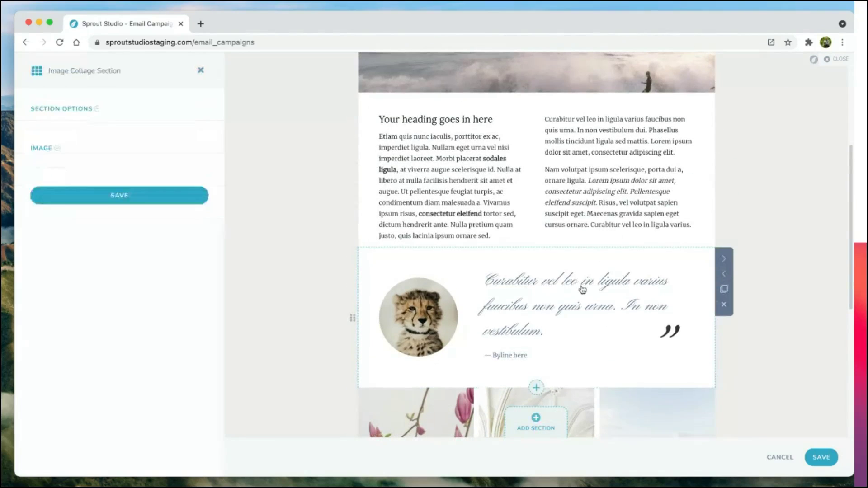
pyautogui.click(201, 148)
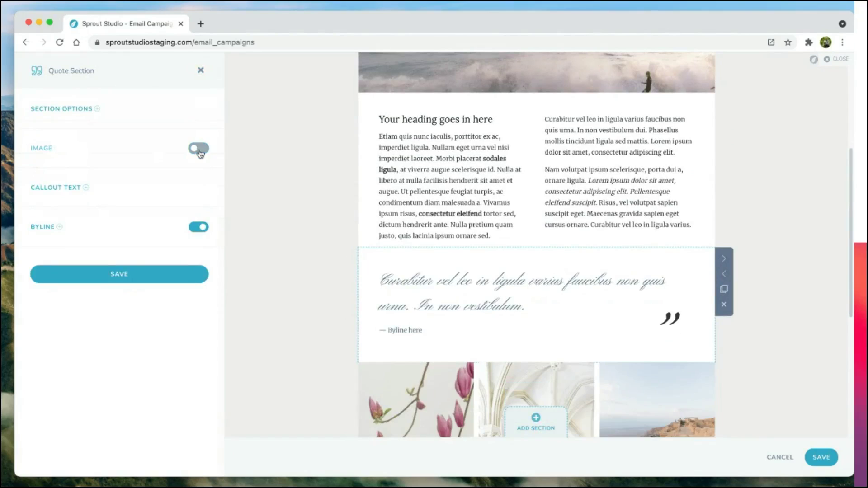
pyautogui.click(197, 153)
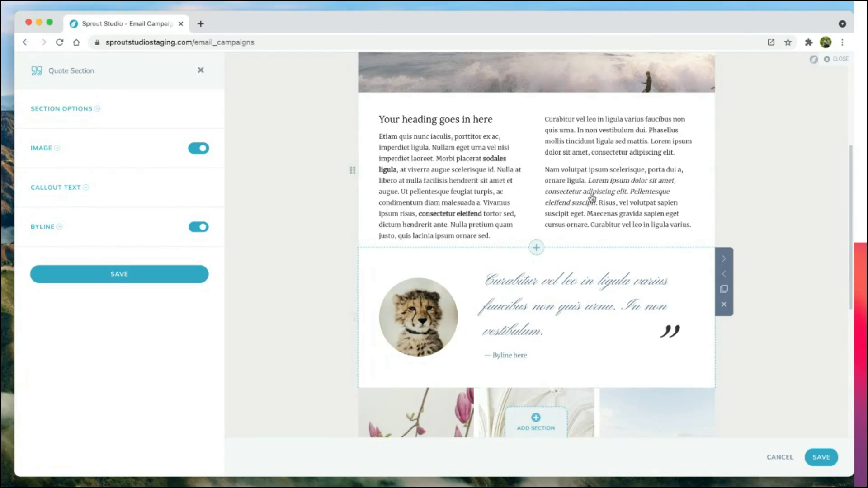
pyautogui.click(107, 281)
# Step: Insert a new two-image section, move it above the quote, and select it
pyautogui.scroll(-2, 507, 153)
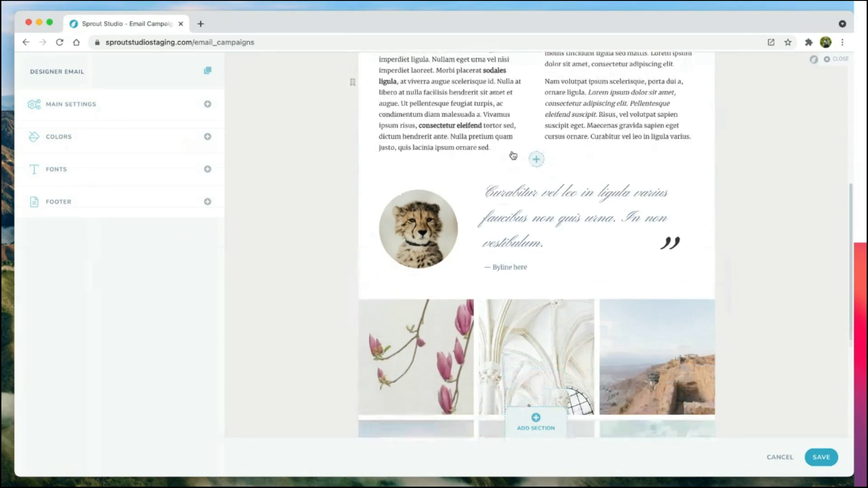
pyautogui.scroll(-3, 516, 226)
pyautogui.click(535, 423)
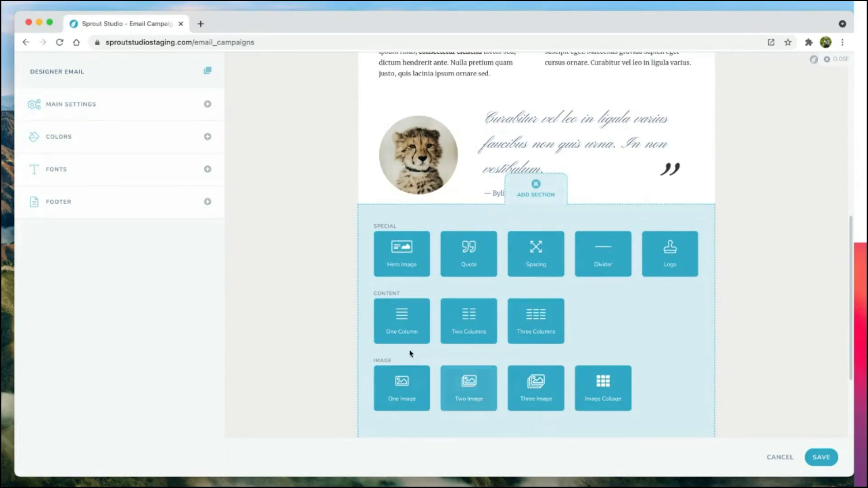
pyautogui.click(447, 397)
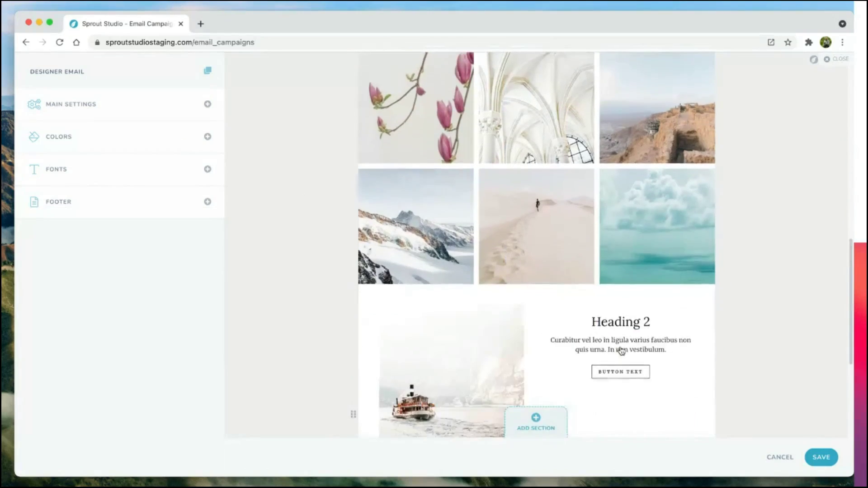
pyautogui.scroll(2, 608, 174)
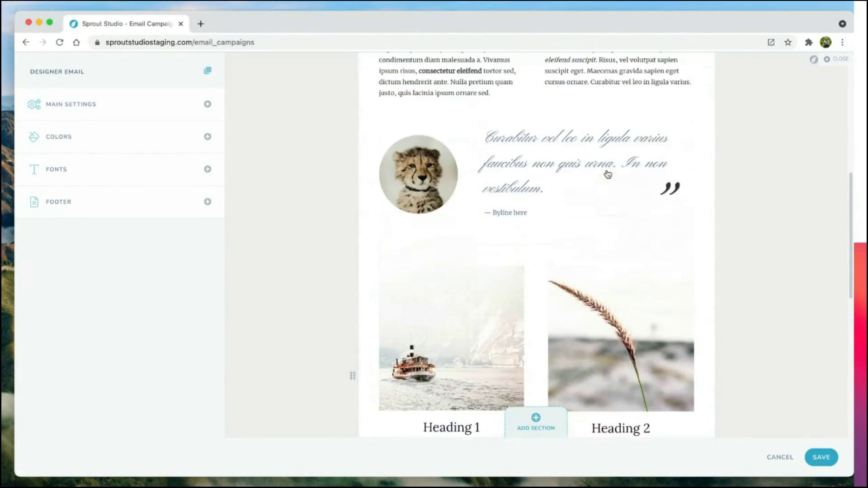
pyautogui.moveTo(595, 291); pyautogui.dragTo(603, 167)
pyautogui.scroll(3, 604, 169)
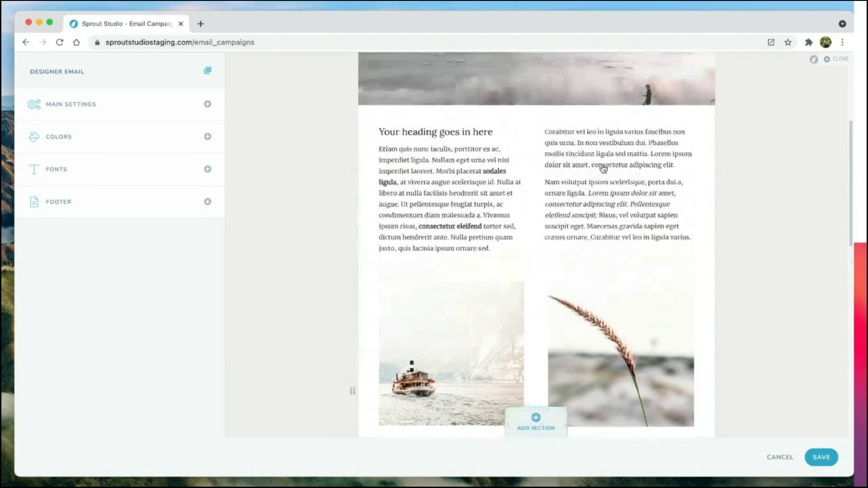
pyautogui.scroll(-4, 605, 294)
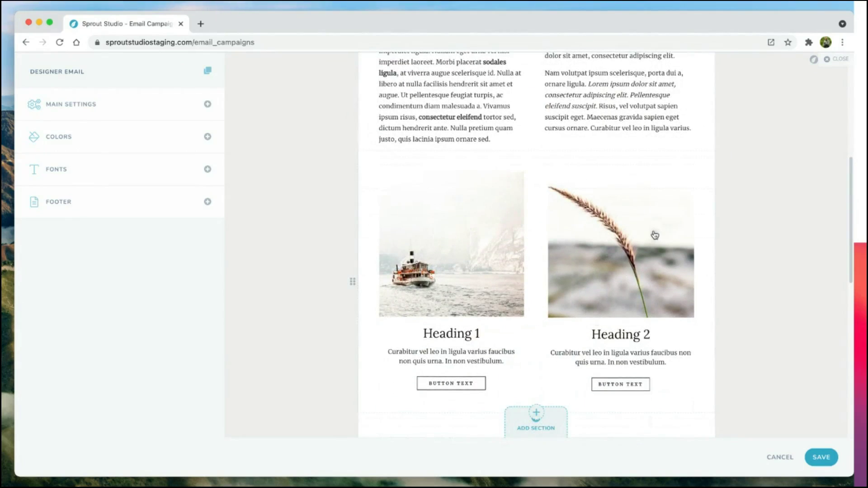
pyautogui.click(655, 235)
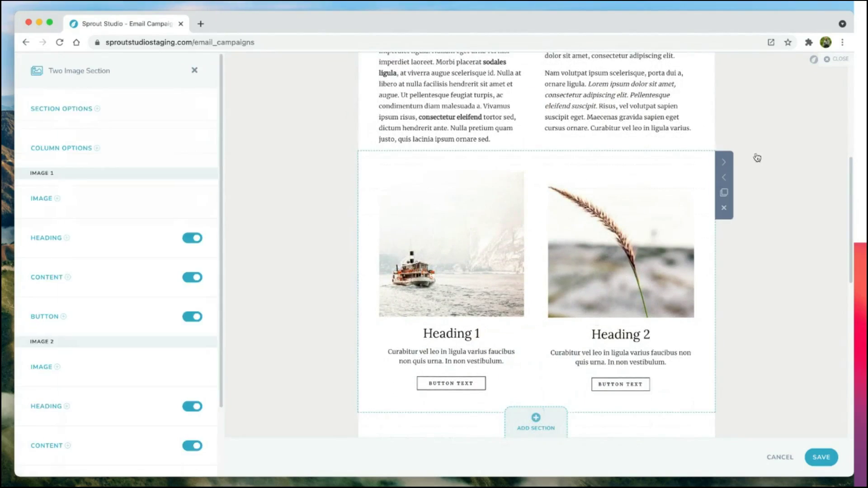
# Step: Give the two-image section the boat-image-beside-text layout and save it
pyautogui.click(726, 167)
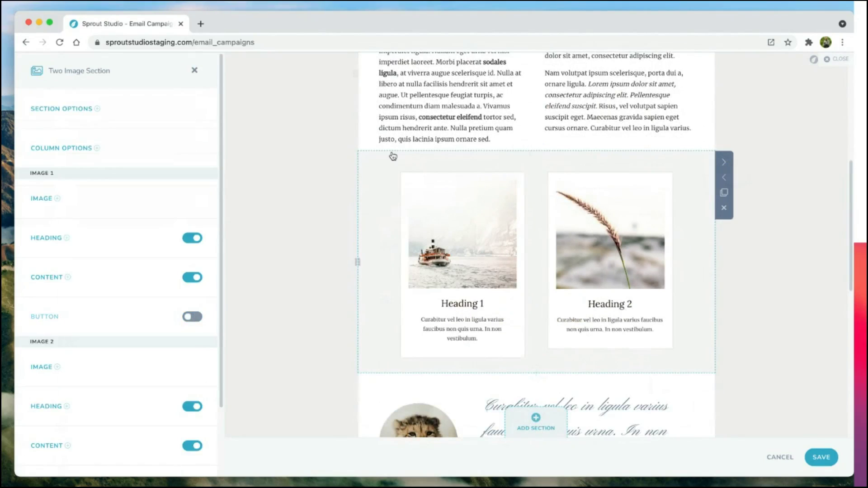
pyautogui.click(725, 164)
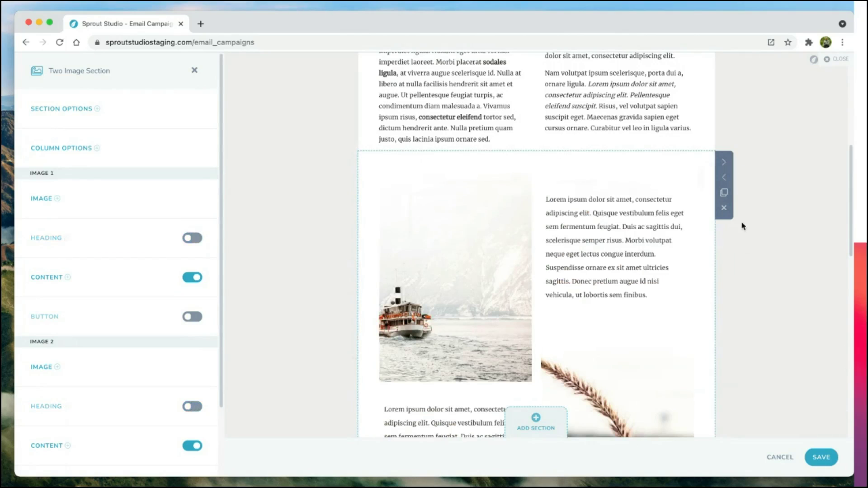
pyautogui.scroll(-3, 158, 457)
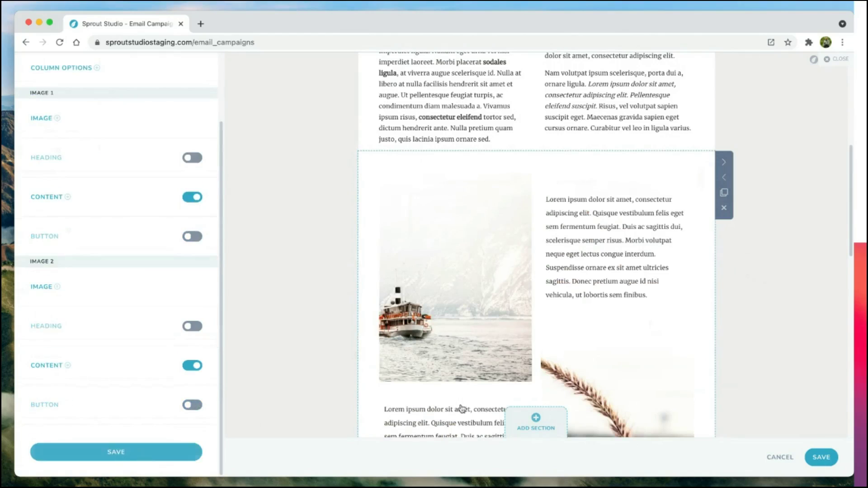
pyautogui.click(117, 453)
# Step: Reopen the two-image section and review its section-wide layout, padding and column options
pyautogui.scroll(-3, 798, 301)
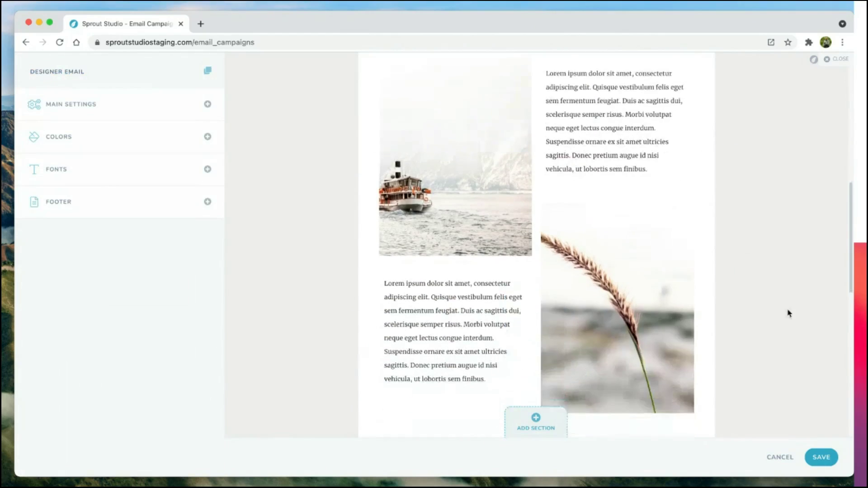
pyautogui.scroll(2, 769, 330)
pyautogui.click(509, 212)
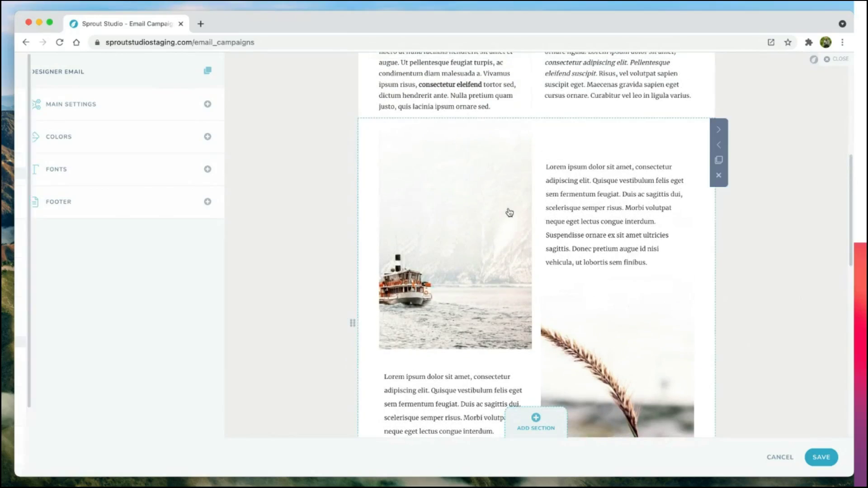
pyautogui.click(77, 112)
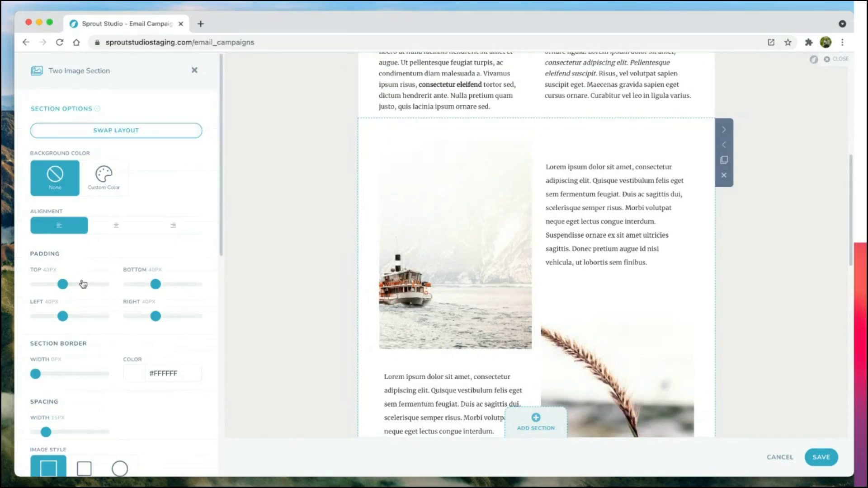
pyautogui.scroll(-3, 45, 288)
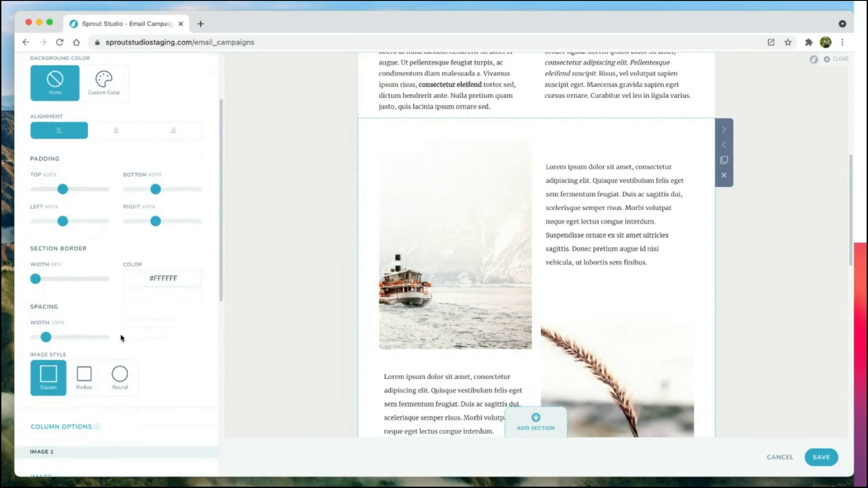
pyautogui.scroll(-2, 70, 382)
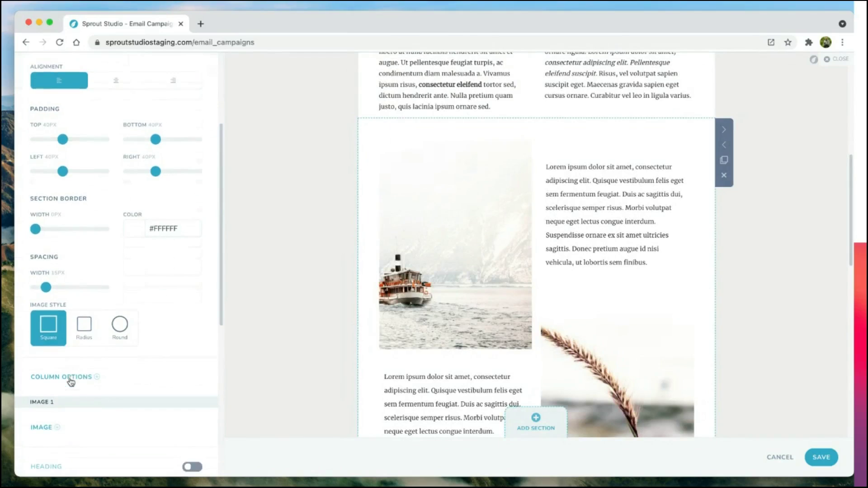
pyautogui.click(71, 379)
pyautogui.scroll(-3, 122, 276)
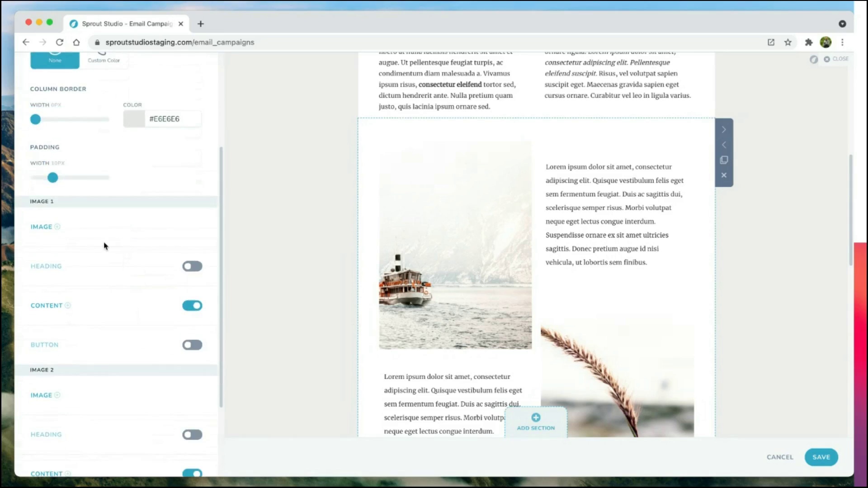
pyautogui.scroll(2, 121, 279)
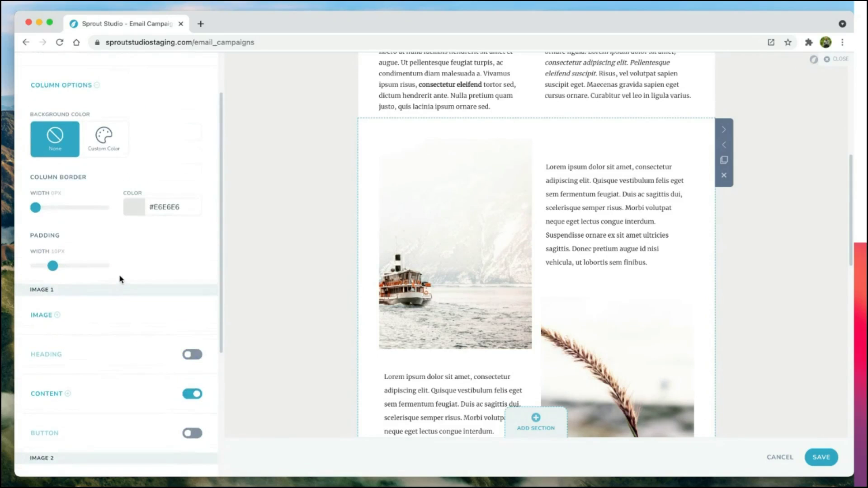
pyautogui.scroll(2, 120, 278)
pyautogui.click(98, 151)
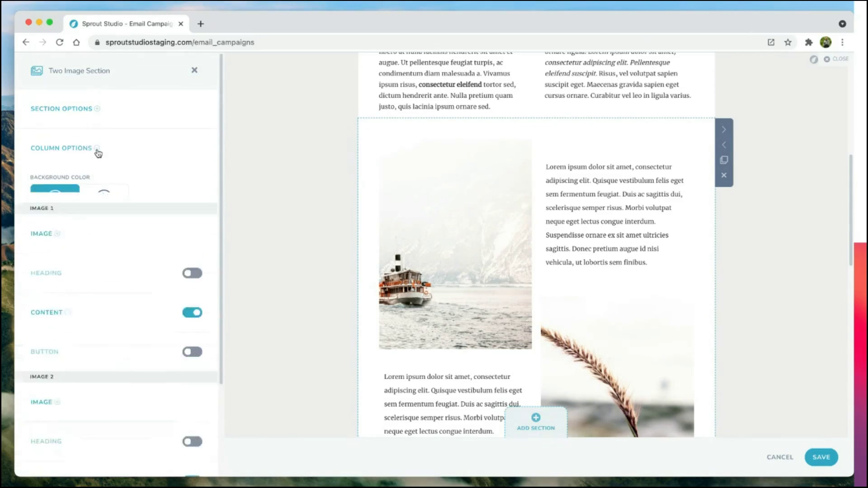
pyautogui.scroll(3, 461, 335)
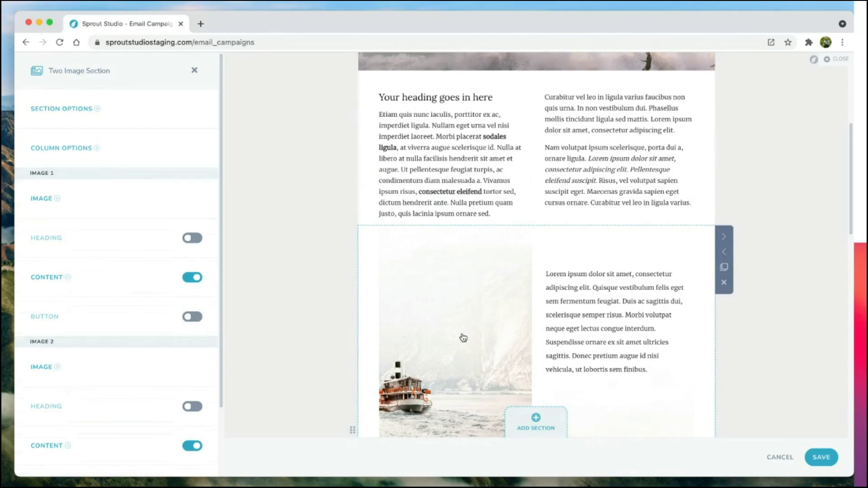
pyautogui.scroll(-3, 167, 422)
# Step: Save the section, the Email #3 design and its changes, keeping the Wedding Guide Sequence as a draft
pyautogui.click(121, 452)
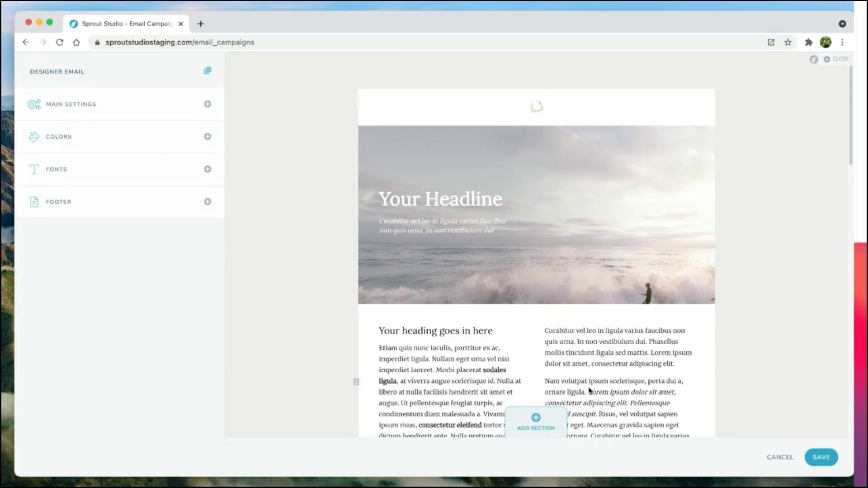
pyautogui.click(822, 457)
pyautogui.scroll(-1, 583, 448)
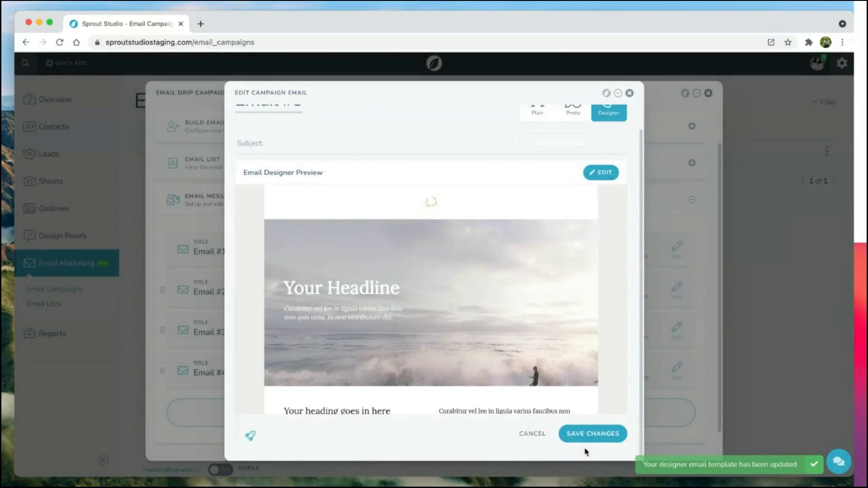
pyautogui.click(590, 435)
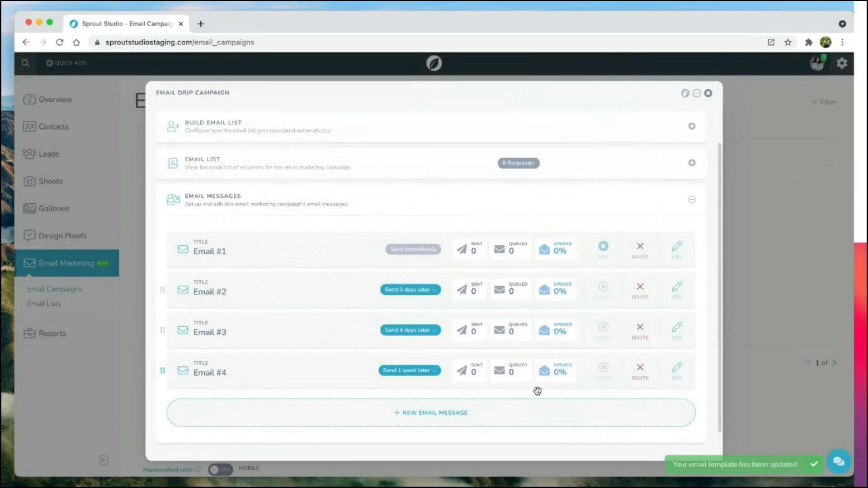
pyautogui.scroll(-1, 537, 391)
pyautogui.click(623, 442)
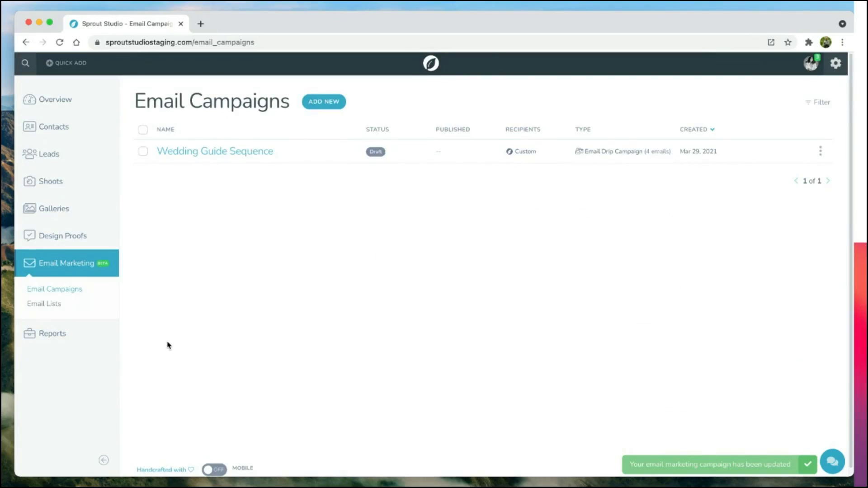
# Step: Open the 2021 Business Health report, scroll through its charts, and show the Add Filter choices
pyautogui.click(68, 337)
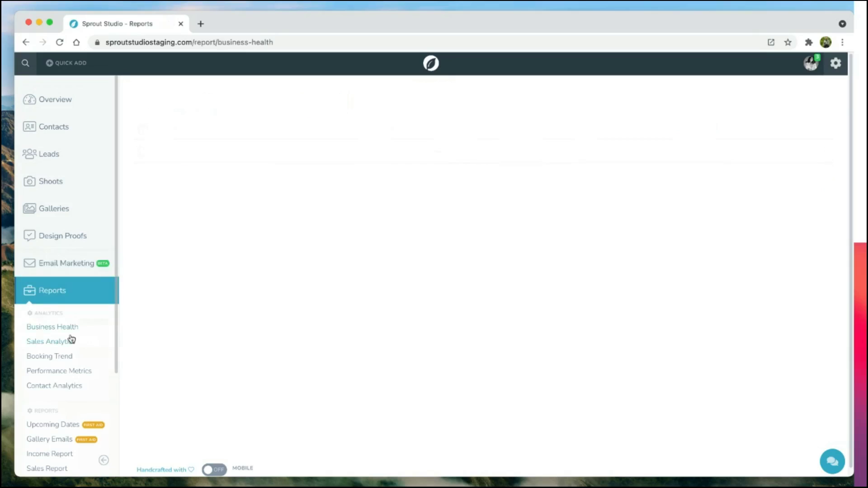
pyautogui.scroll(-5, 53, 299)
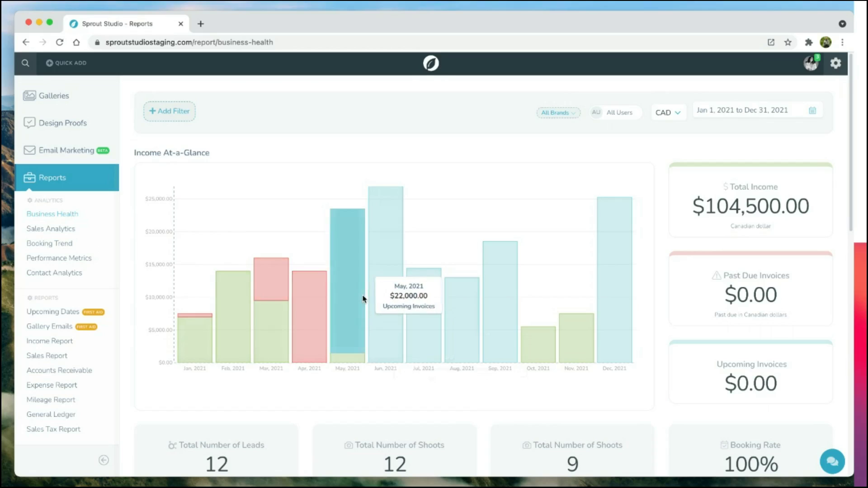
pyautogui.scroll(-5, 707, 380)
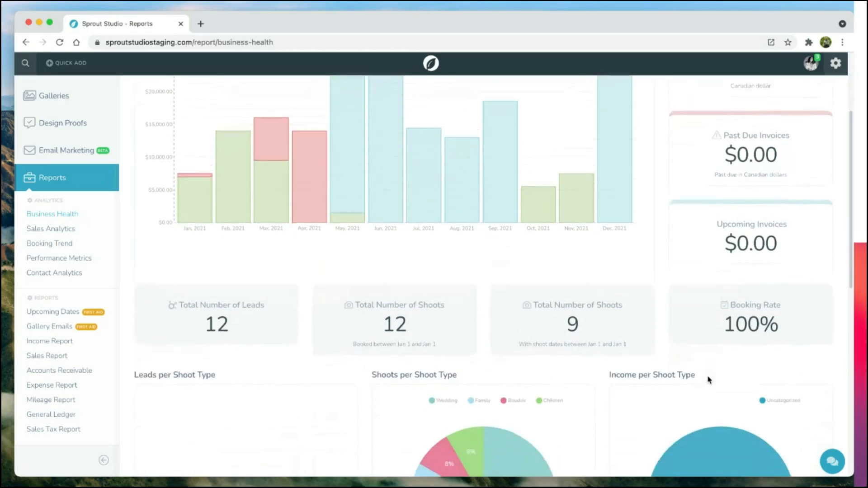
pyautogui.scroll(-1, 708, 380)
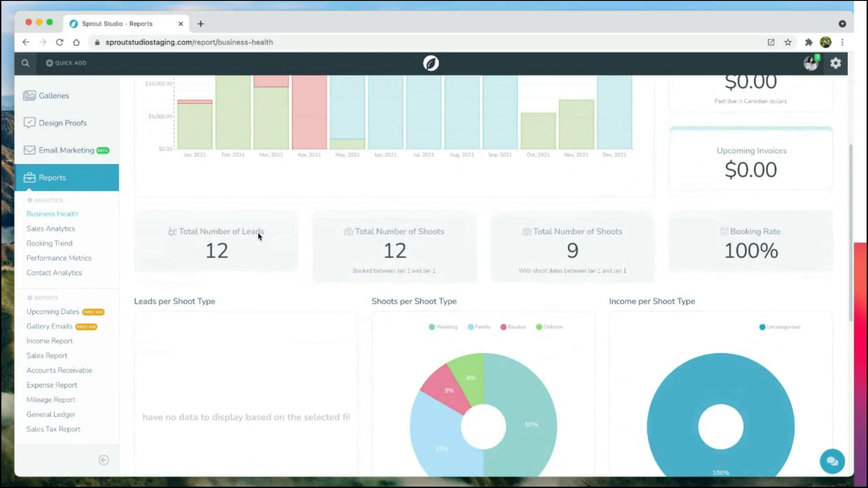
pyautogui.scroll(-2, 633, 265)
pyautogui.scroll(-6, 683, 388)
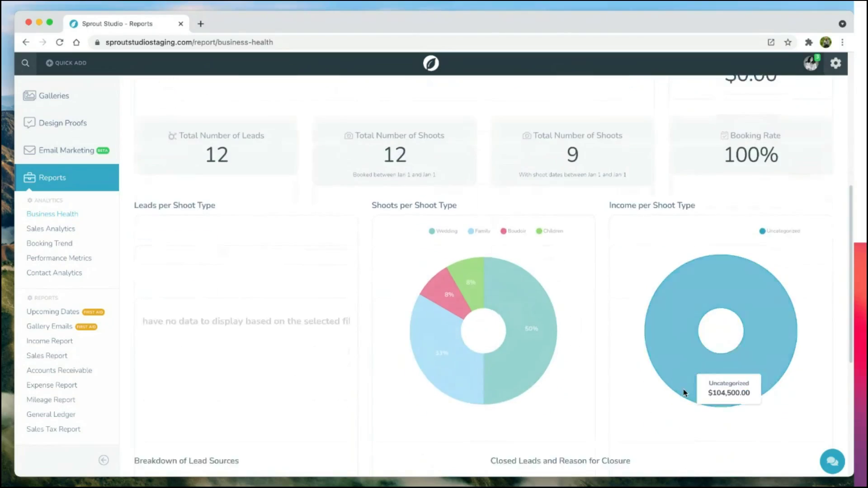
pyautogui.scroll(10, 391, 384)
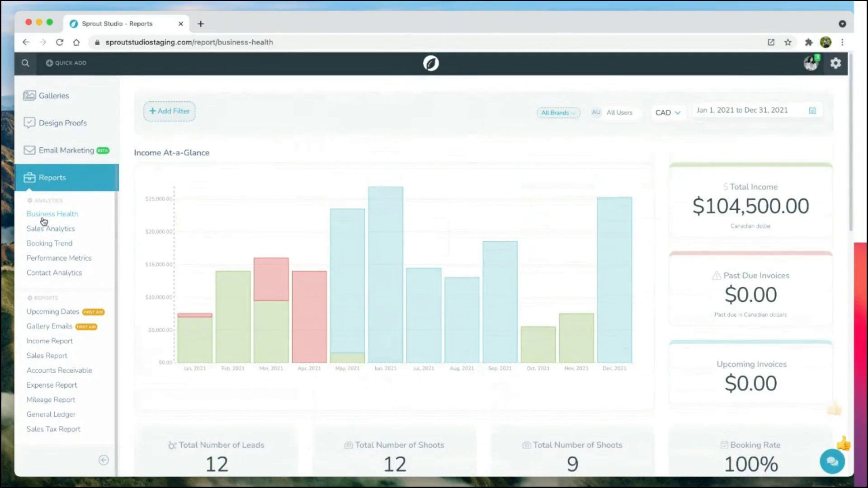
pyautogui.click(179, 115)
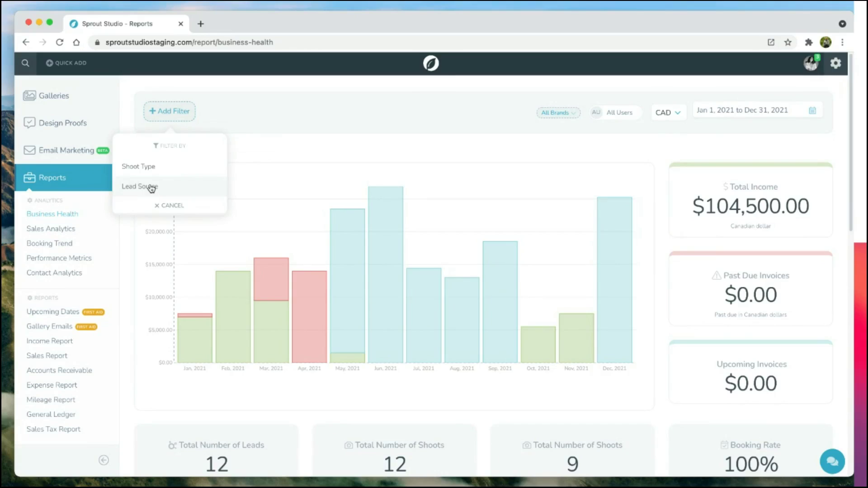
# Step: Check the brand, user, CAD currency and date-range options unchanged, then open Sales Analytics
pyautogui.click(312, 150)
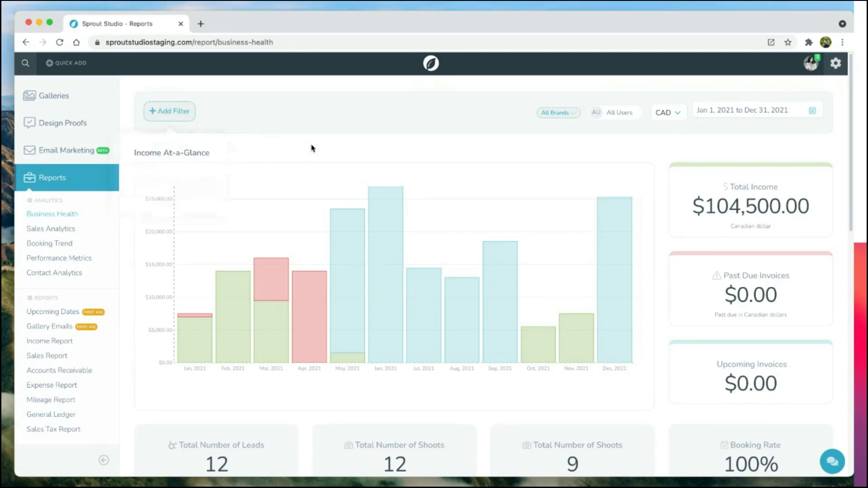
pyautogui.click(564, 117)
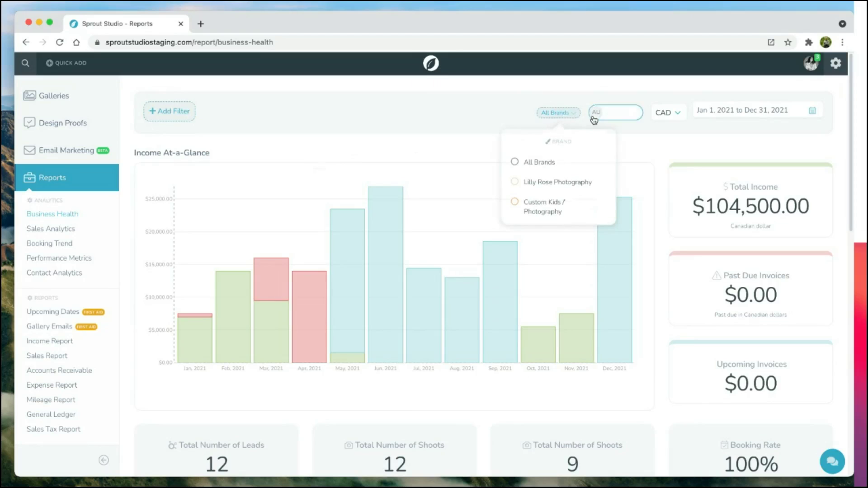
pyautogui.click(615, 112)
pyautogui.click(666, 113)
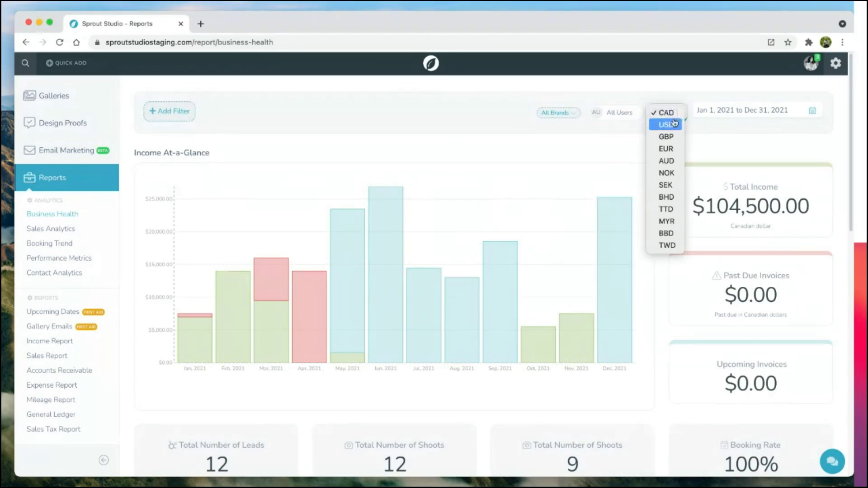
pyautogui.click(774, 111)
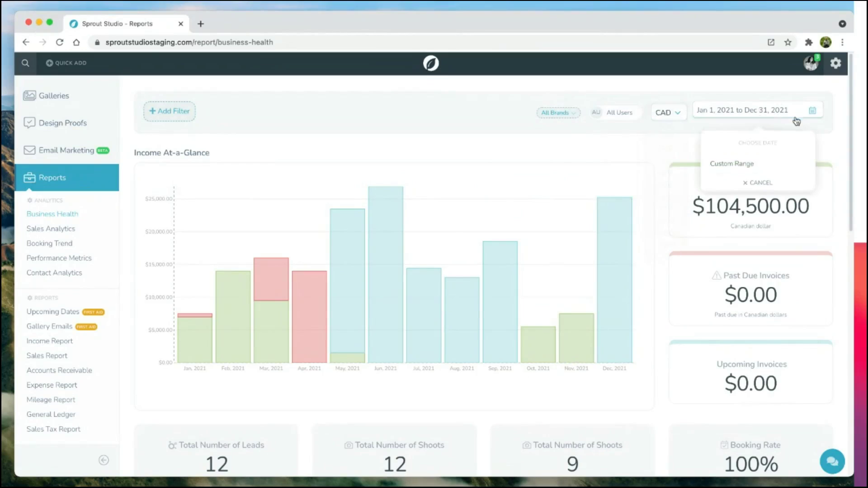
pyautogui.click(779, 175)
pyautogui.click(451, 131)
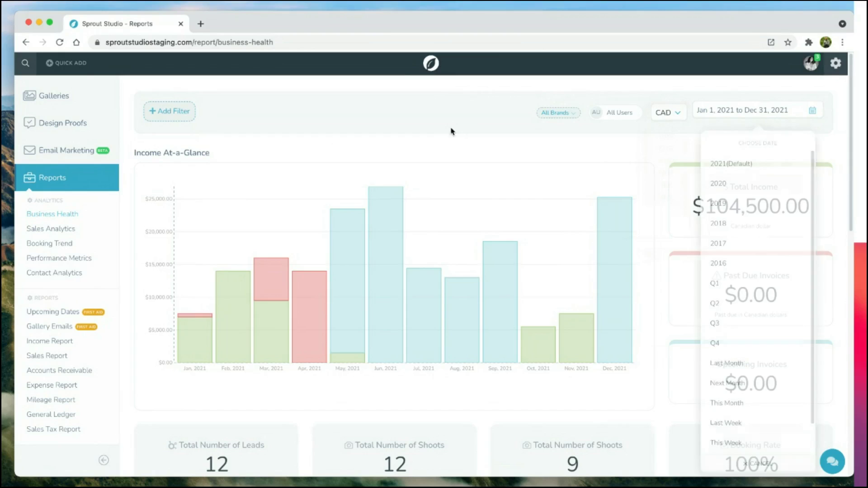
pyautogui.click(65, 229)
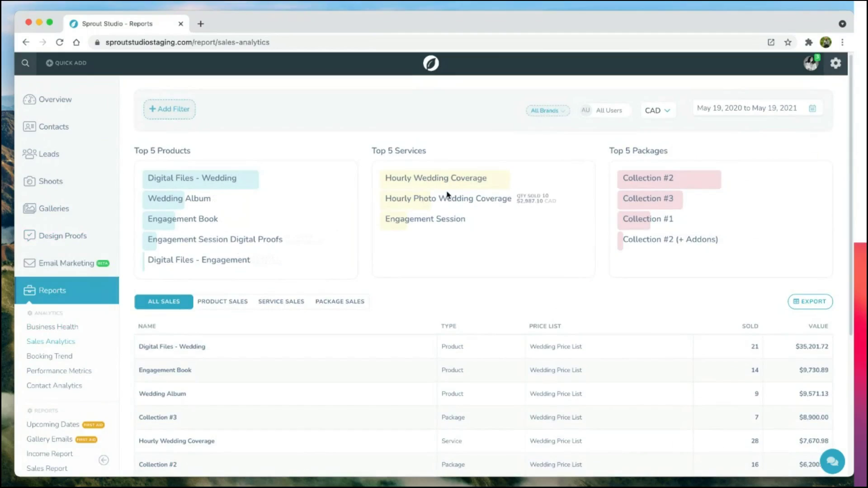
pyautogui.scroll(-3, 635, 192)
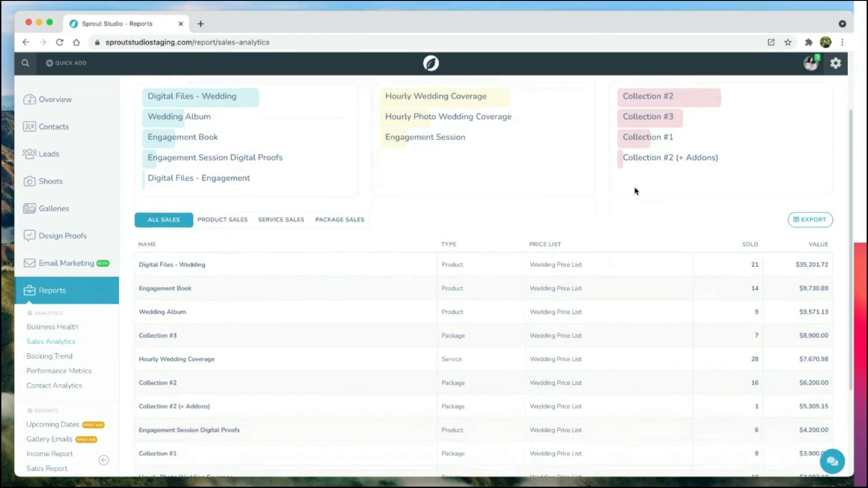
pyautogui.moveTo(752, 265); pyautogui.dragTo(829, 266)
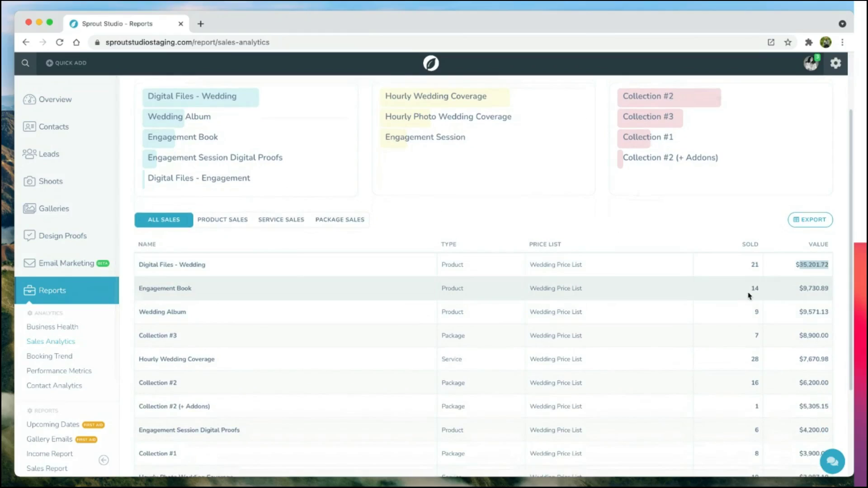
pyautogui.click(297, 274)
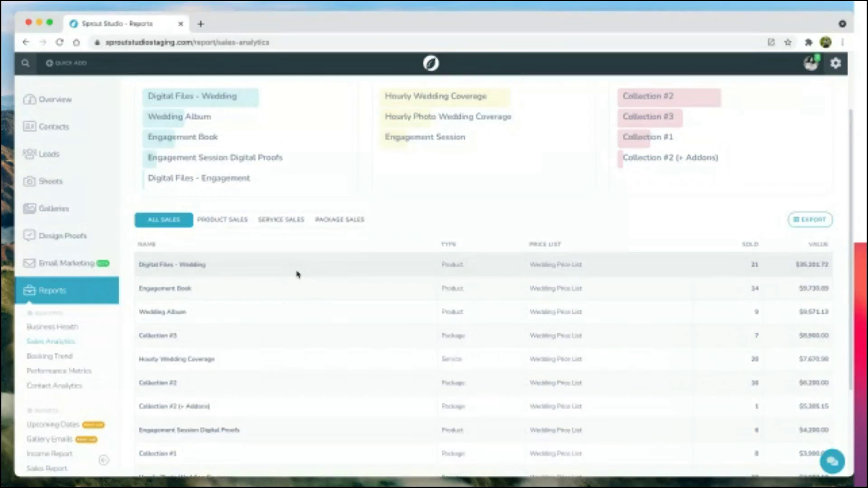
pyautogui.scroll(-5, 62, 362)
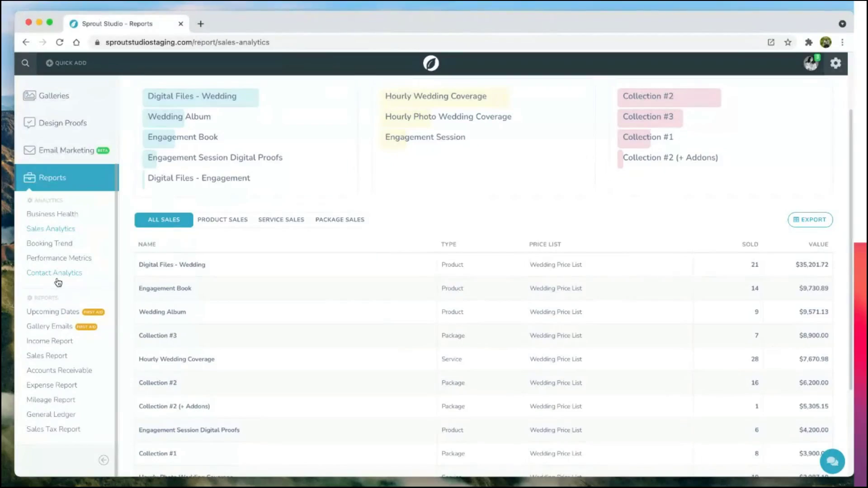
pyautogui.scroll(5, 58, 283)
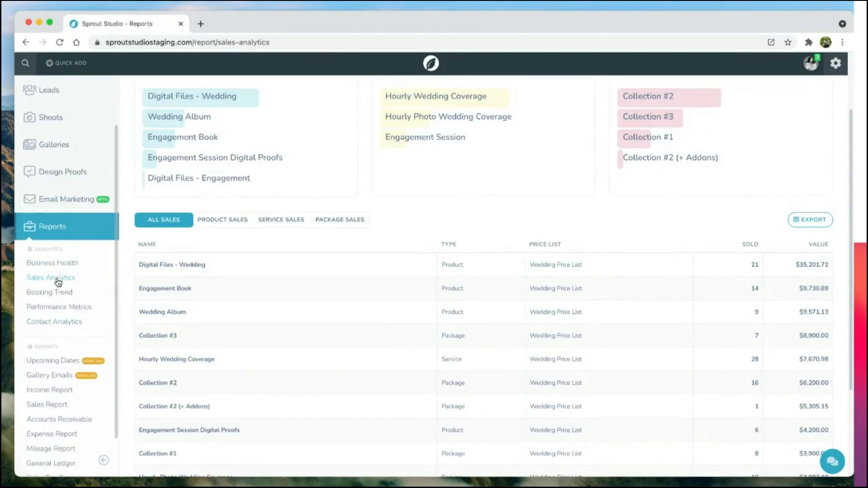
pyautogui.scroll(3, 149, 271)
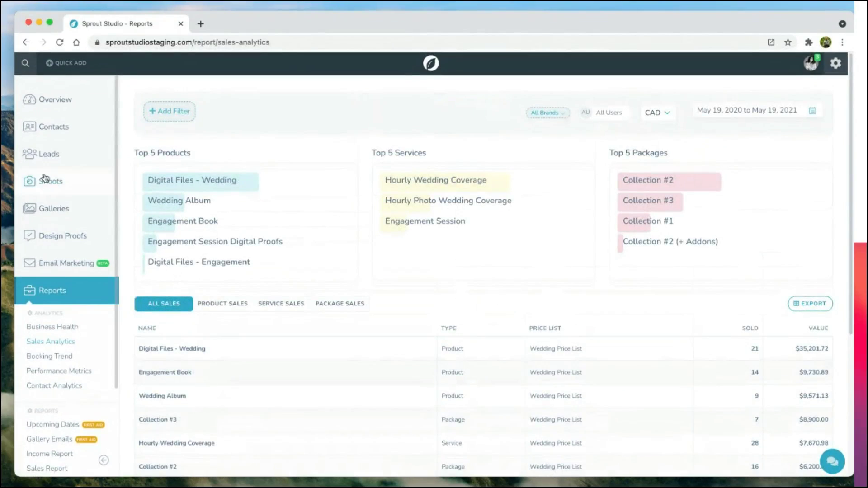
# Step: Go to the Shoots page listing weddings and portraits with their statuses and team
pyautogui.click(44, 188)
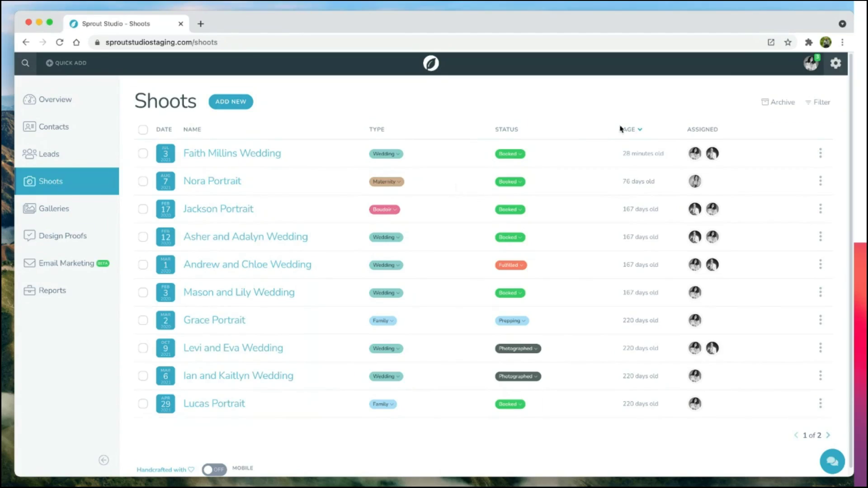
# Step: Start a Migration Tool shoot, entering 'last Tuesday' as inquiry date and Children as shoot type
pyautogui.click(834, 66)
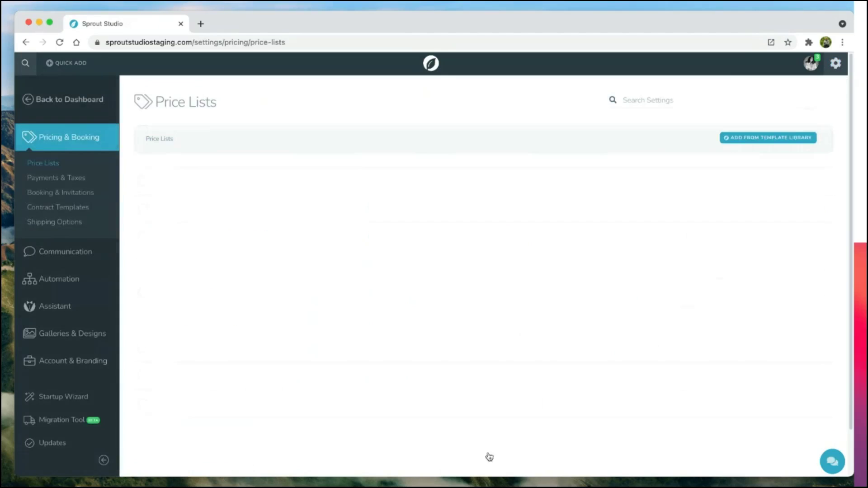
pyautogui.moveTo(69, 426)
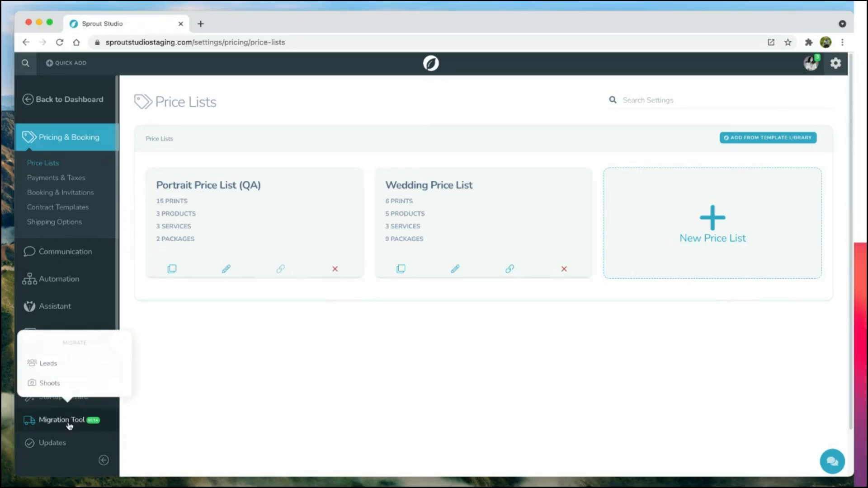
pyautogui.click(58, 381)
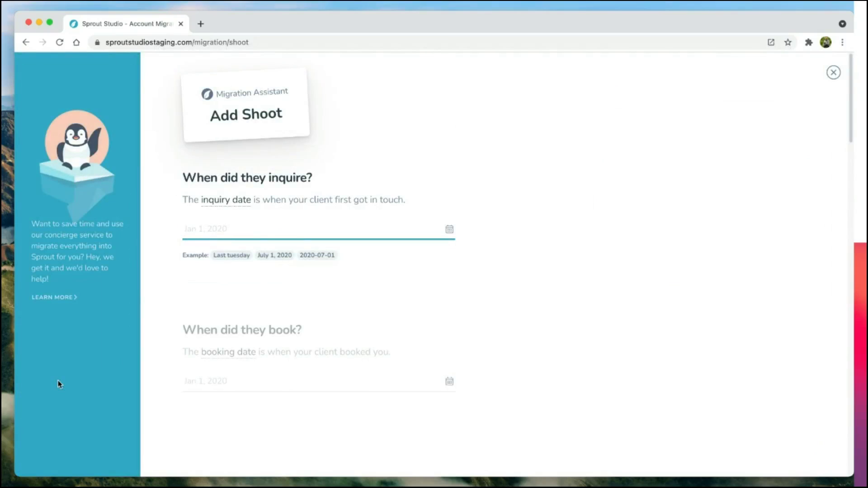
pyautogui.write('last Tuesday')
pyautogui.press('Return')
pyautogui.press('Tab')
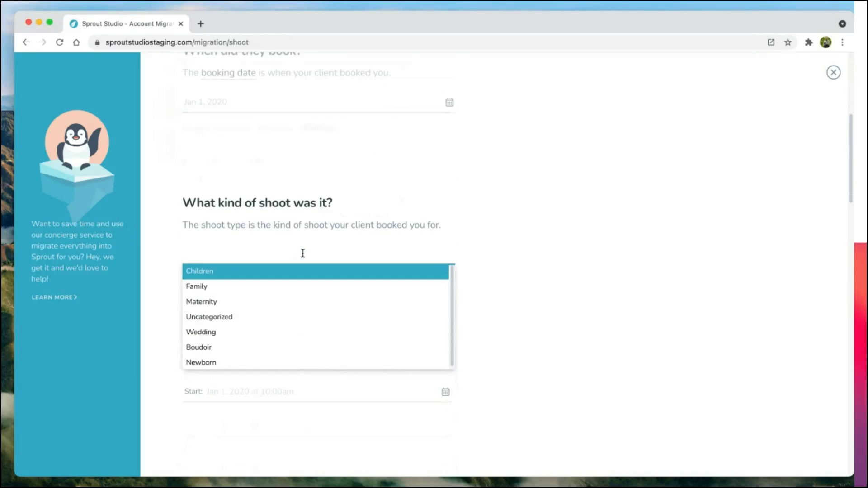
pyautogui.press('Return')
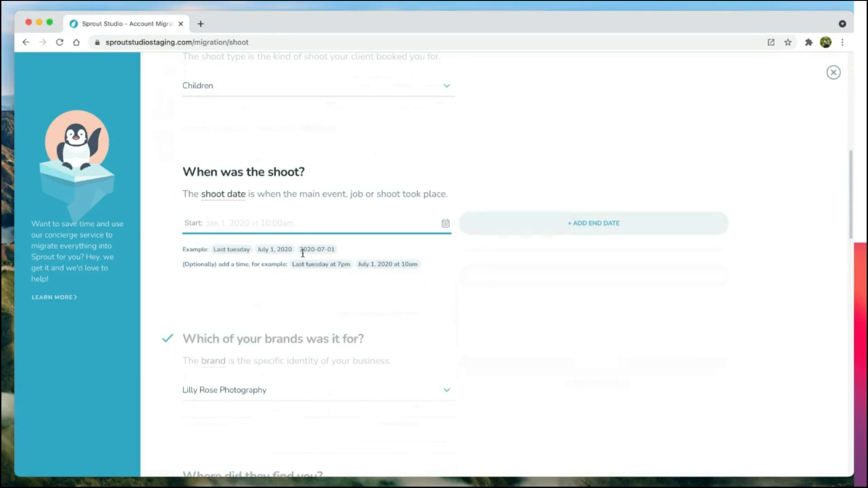
# Step: Clear the inquiry date so it stays empty
pyautogui.scroll(10, 529, 350)
pyautogui.click(319, 234)
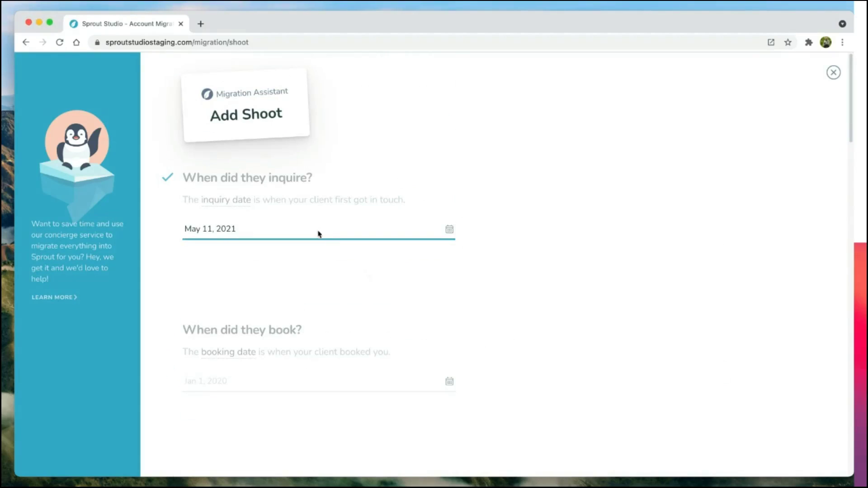
pyautogui.press('BackSpace')
pyautogui.click(576, 249)
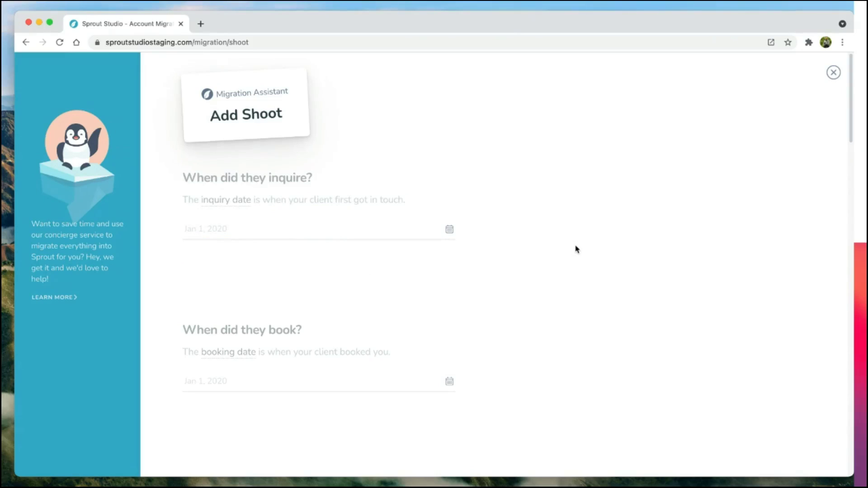
pyautogui.click(332, 228)
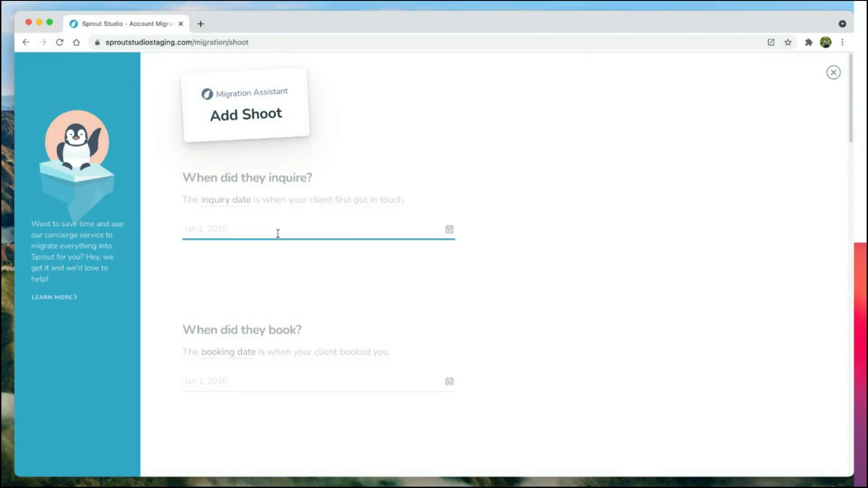
pyautogui.click(469, 251)
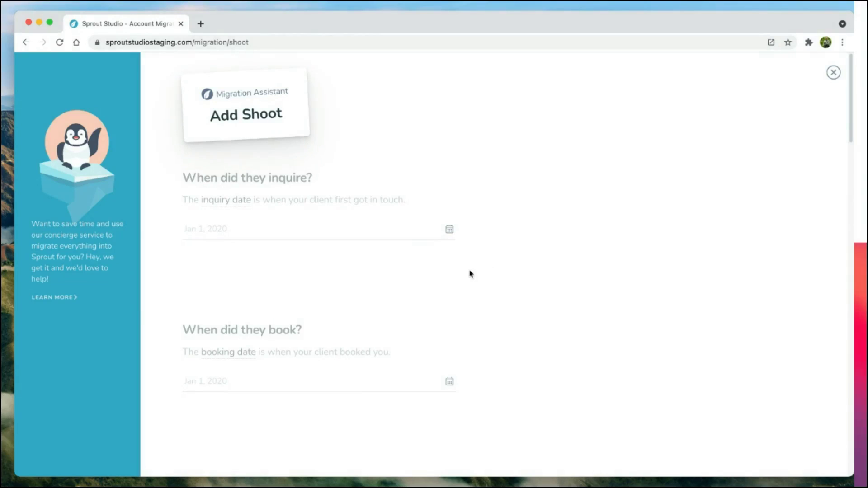
# Step: Fill in shoot type Children, the second brand and status Archived, then review the form
pyautogui.click(407, 239)
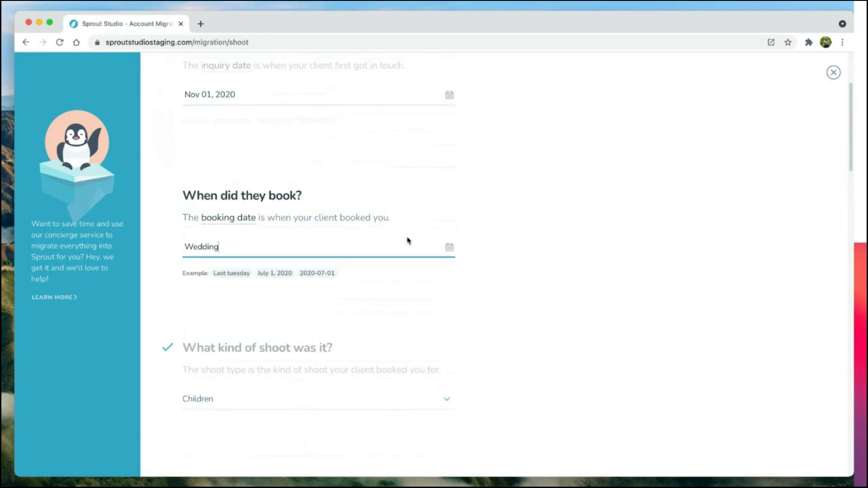
pyautogui.press('Return')
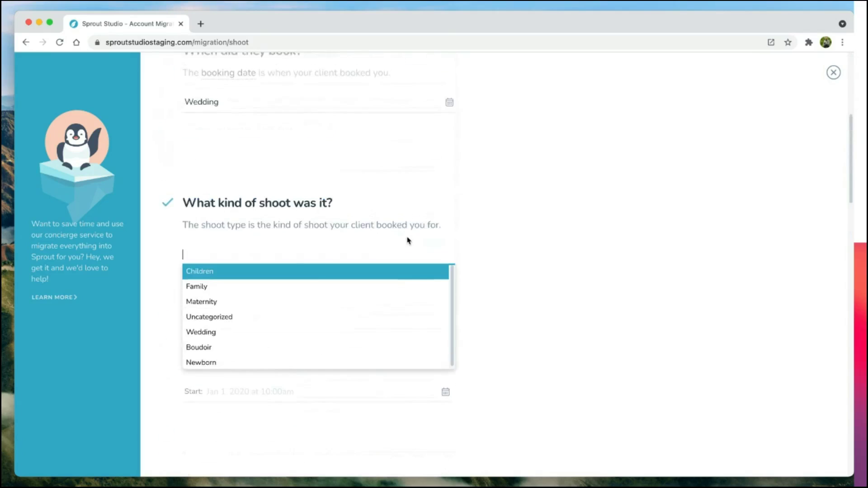
pyautogui.press('Return')
pyautogui.press('Return')
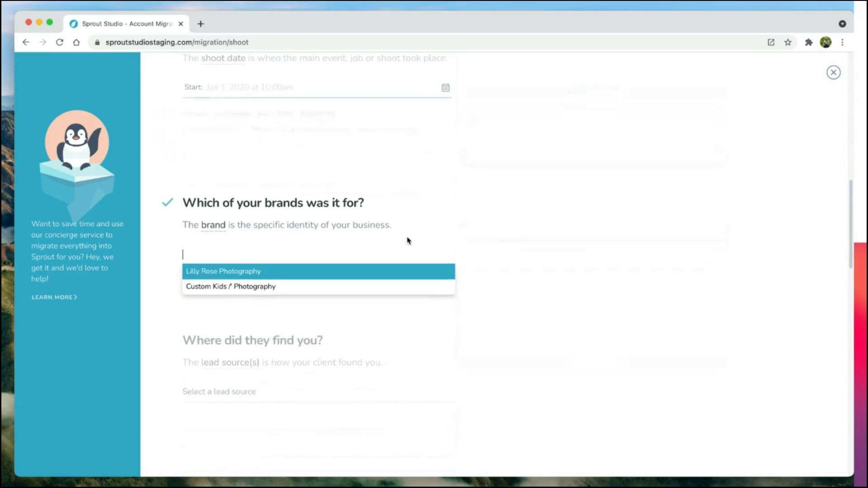
pyautogui.press('Down')
pyautogui.press('Return')
pyautogui.press('Return')
pyautogui.write('a')
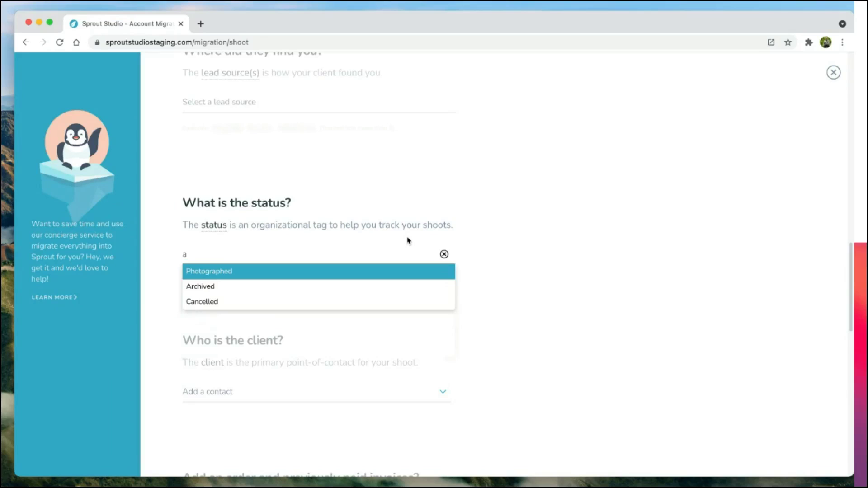
pyautogui.press('Return')
pyautogui.press('Return')
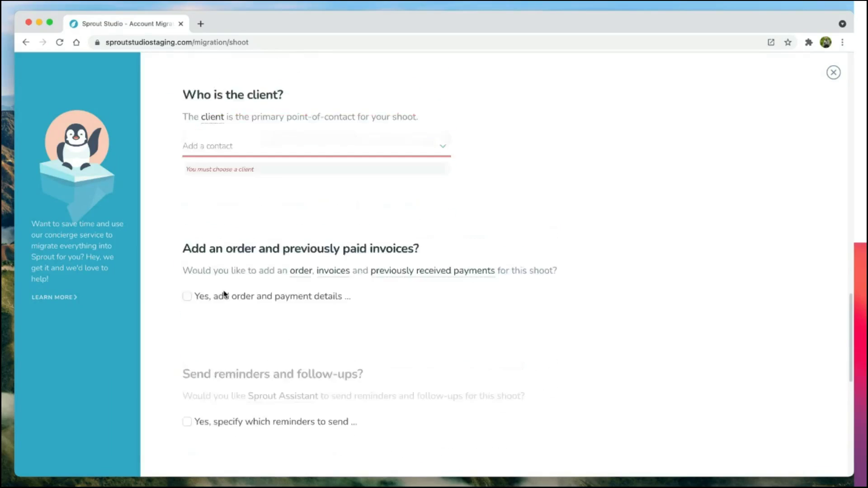
pyautogui.scroll(4, 224, 294)
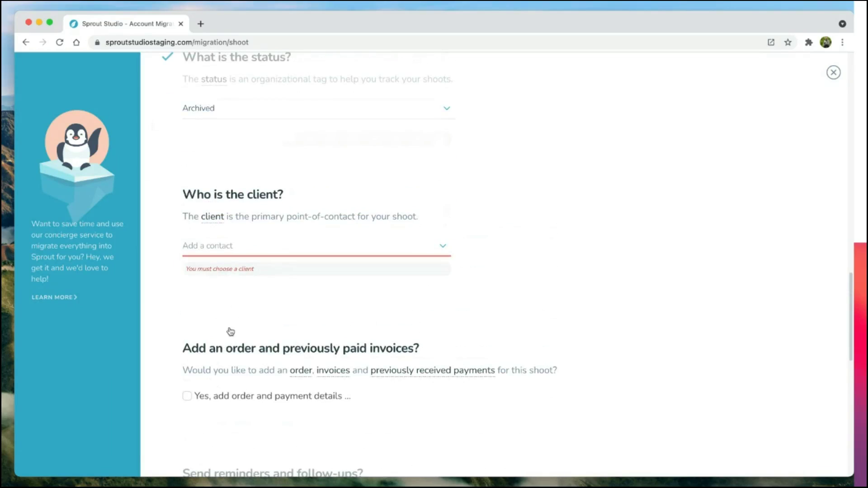
pyautogui.scroll(-2, 264, 383)
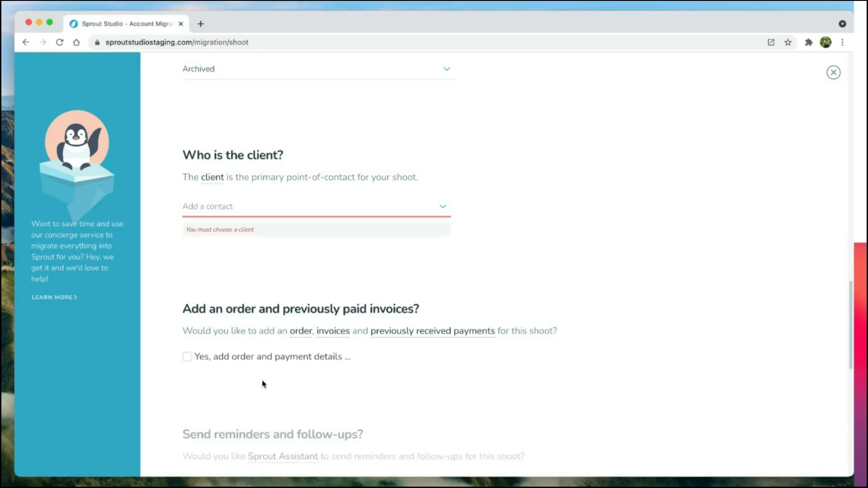
pyautogui.scroll(-5, 264, 383)
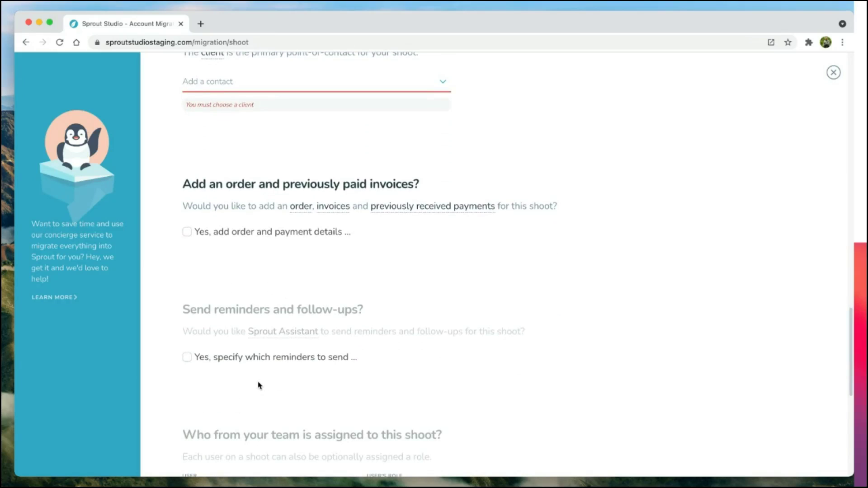
pyautogui.scroll(-10, 260, 385)
pyautogui.scroll(7, 257, 384)
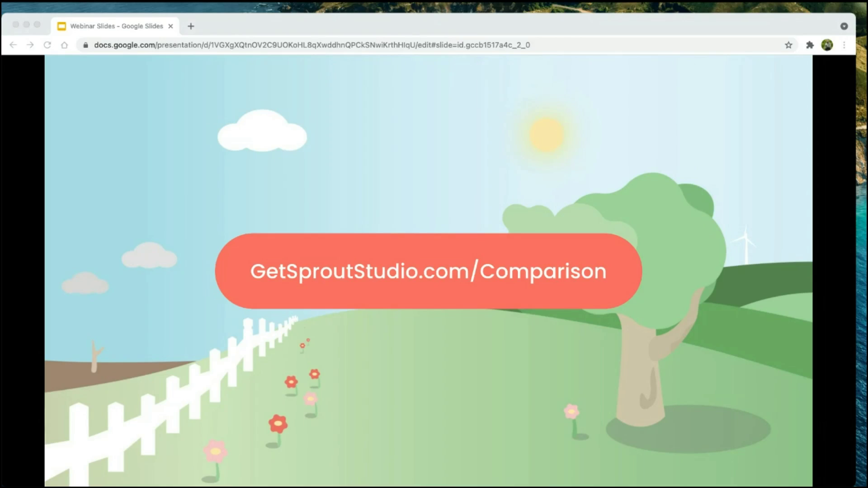
# Step: Advance the presentation to the GetSproutStudio.com/Concierge slide
pyautogui.press('Right')
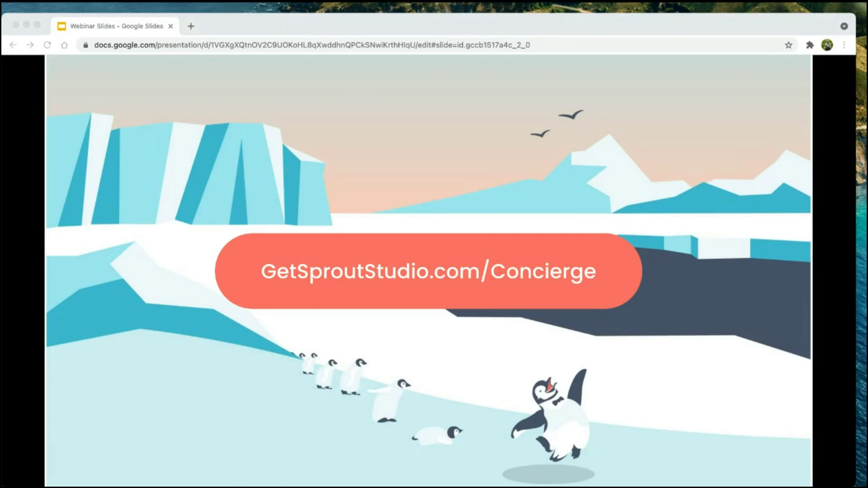
# Step: Advance through the Terminology-Roadmap slide to the GetSproutStudio.com/Timeline slide
pyautogui.press('Right')
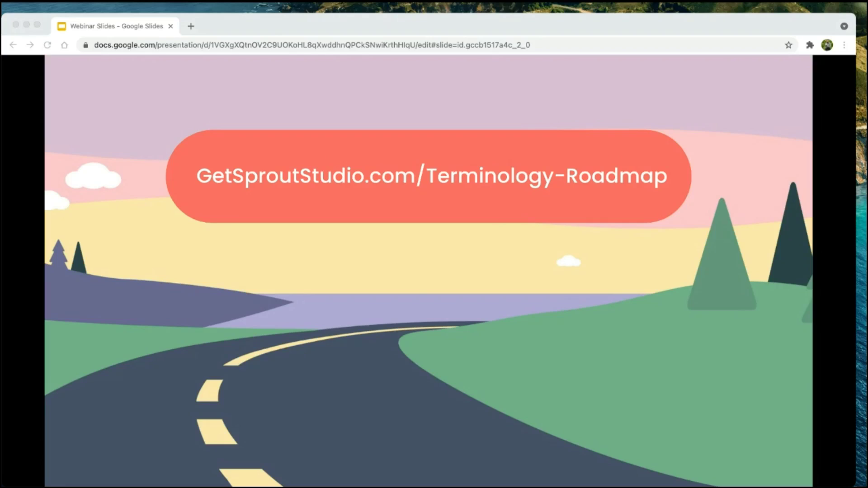
pyautogui.press('Right')
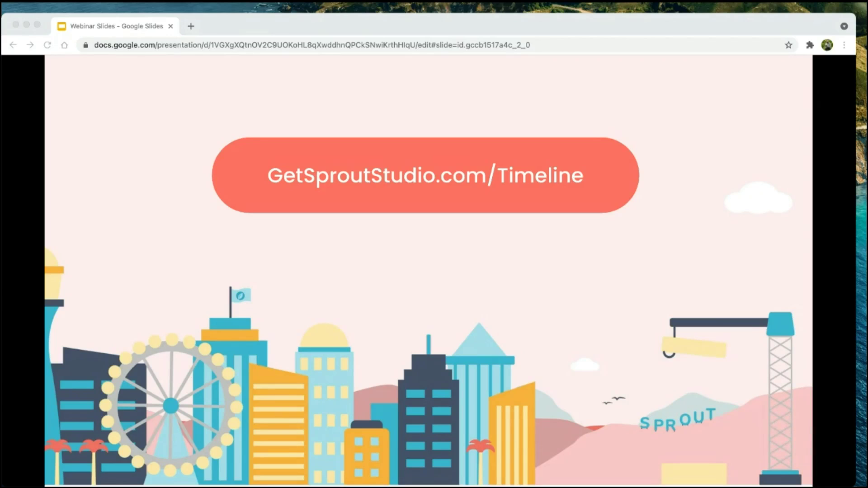
# Step: Advance through the SproutStudioSchool.com slide to the SproutStudioSupport.com slide
pyautogui.press('Right')
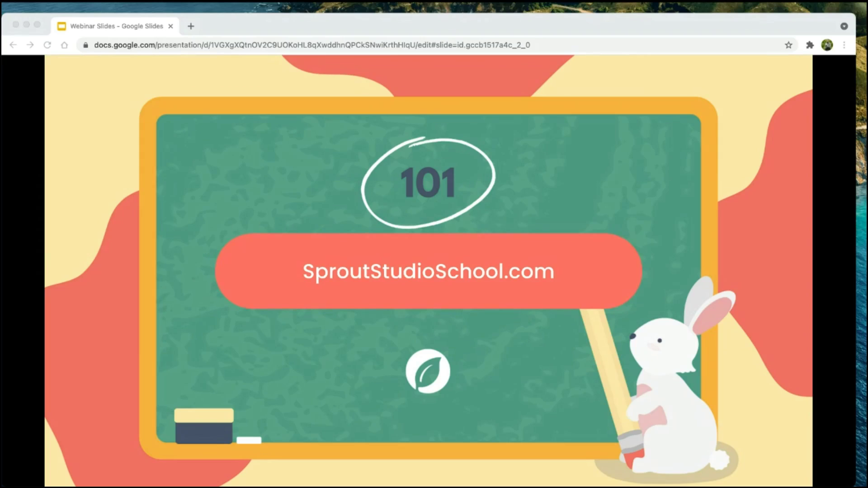
pyautogui.press('Right')
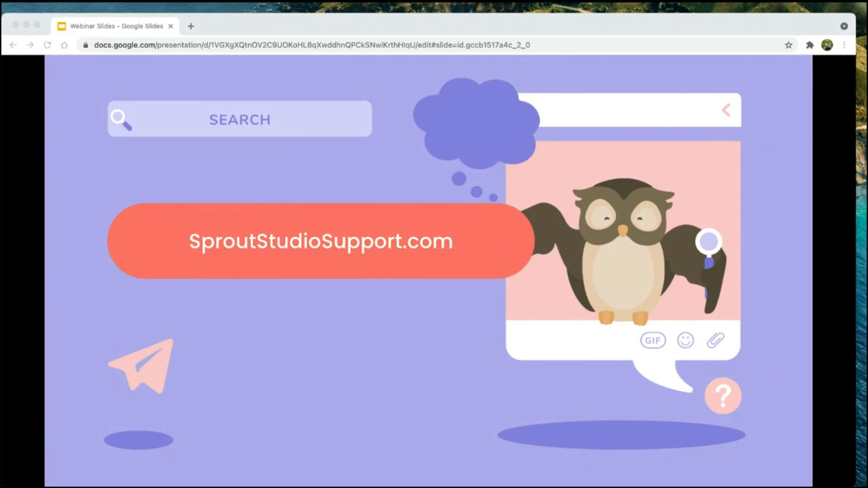
# Step: Advance four slides, through free trial, Subscribe Now and Support, to the closing Q&A slide
pyautogui.press('Right')
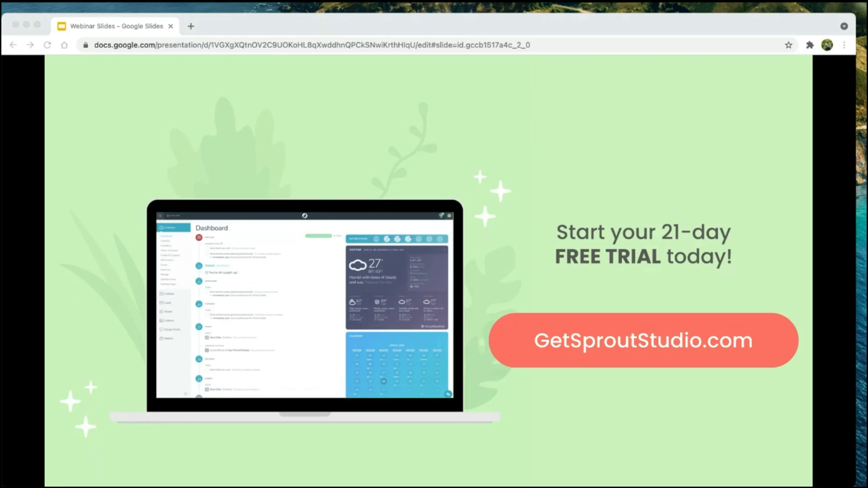
pyautogui.press('Right')
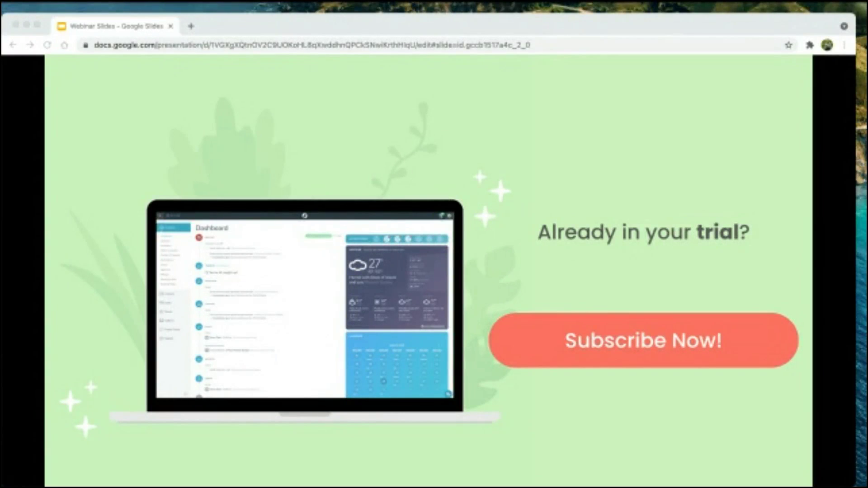
pyautogui.press('Right')
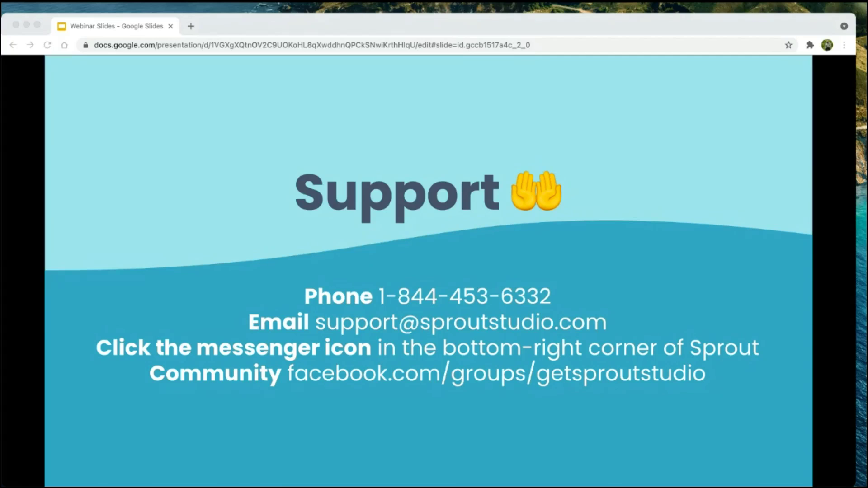
pyautogui.press('Right')
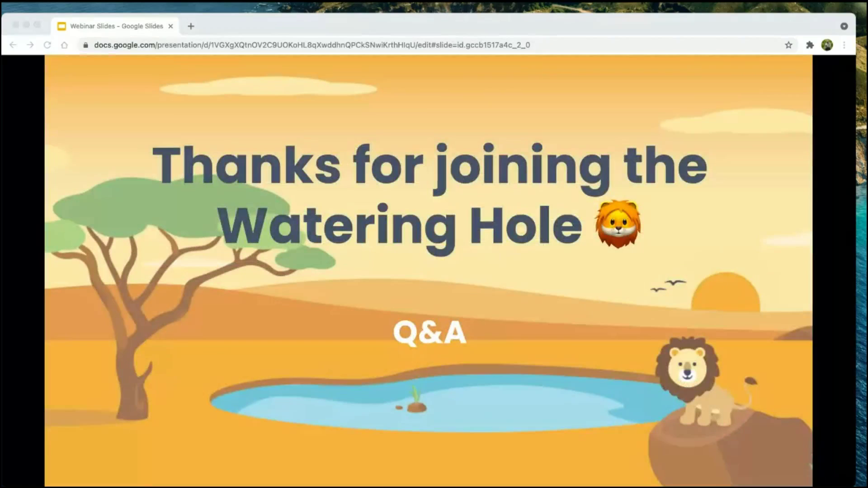